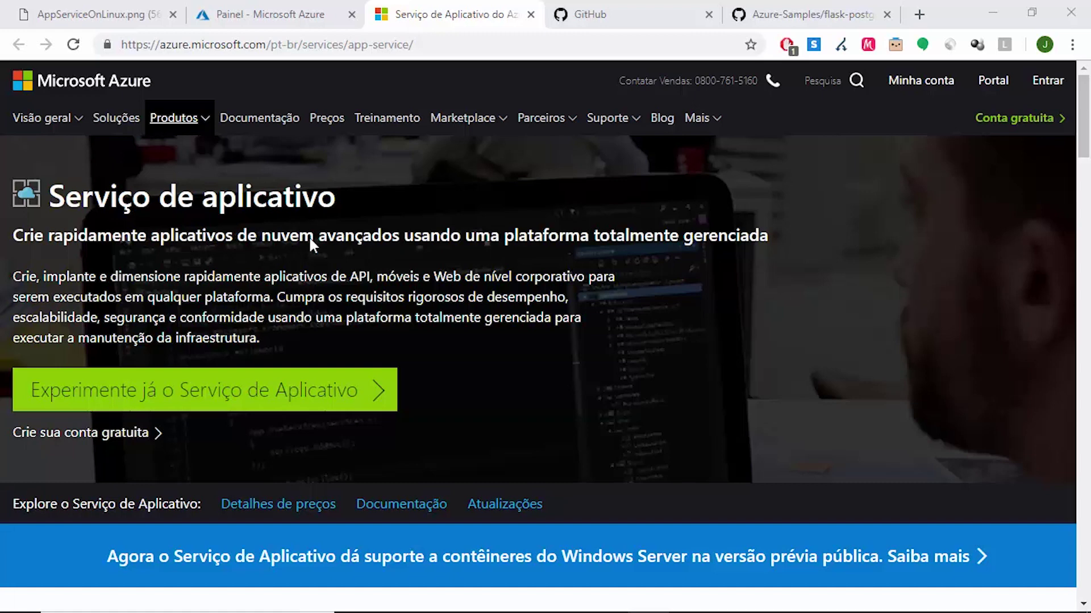
# Open the python-schoolofnet App Service from the Azure App Services list
pyautogui.click(271, 23)
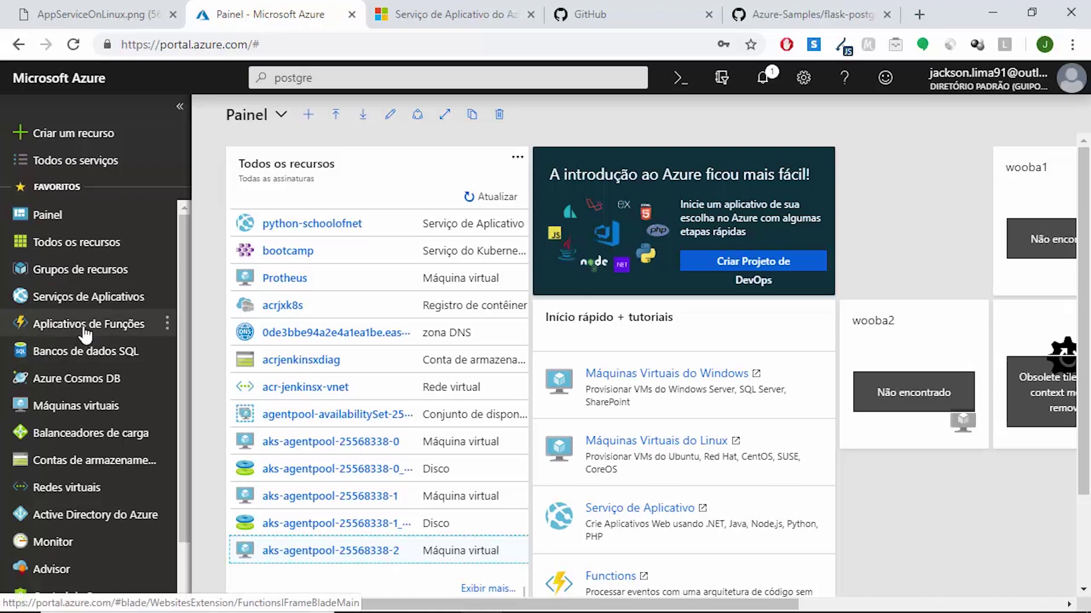
pyautogui.click(93, 299)
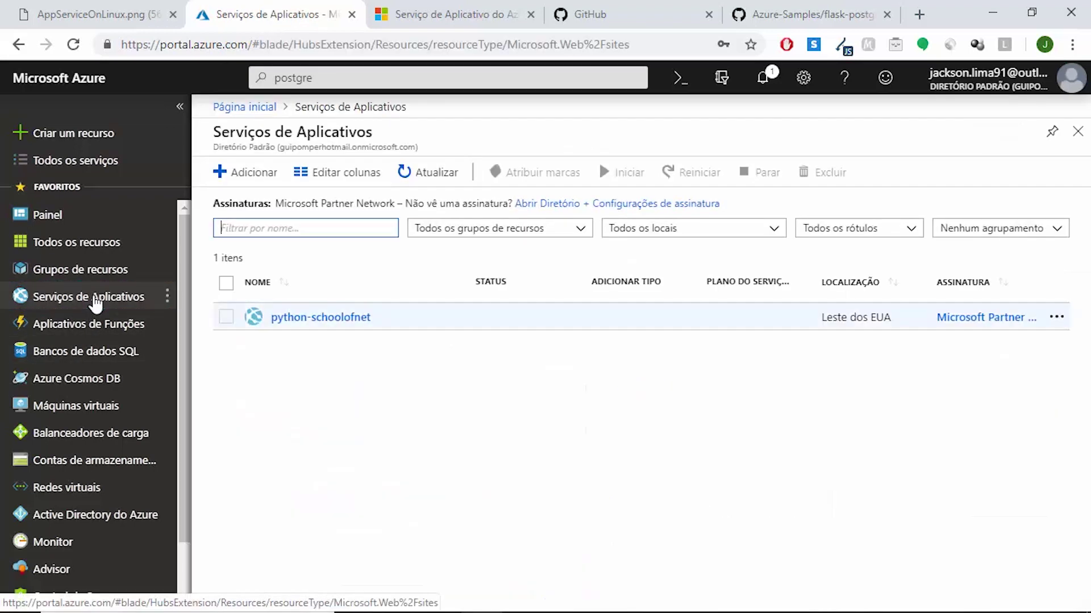
pyautogui.click(314, 328)
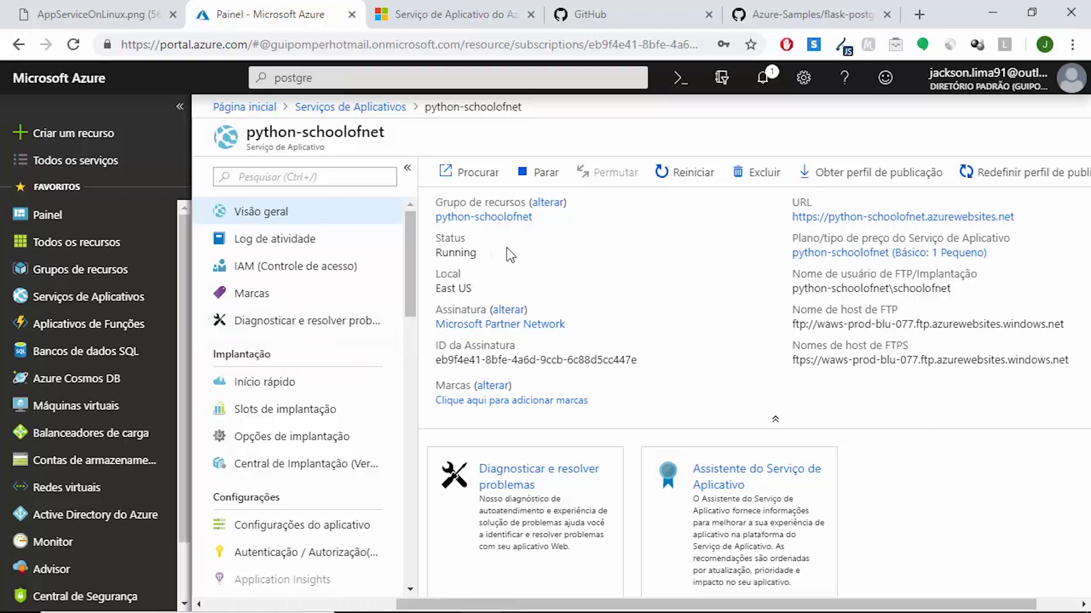
# Browse the python-schoolofnet website to confirm it is running, then return to the portal
pyautogui.click(475, 172)
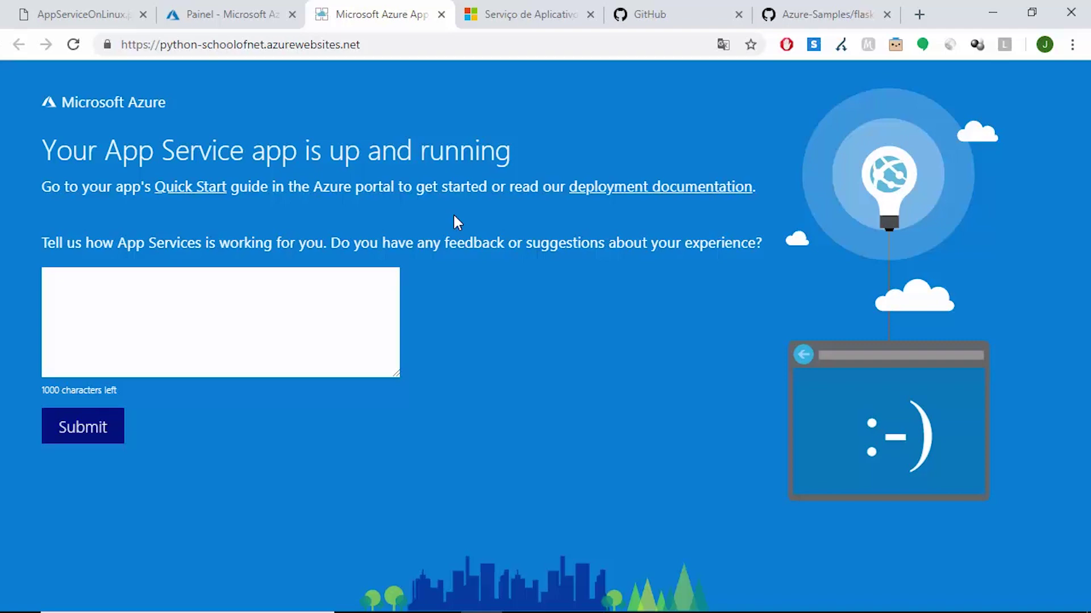
pyautogui.click(188, 16)
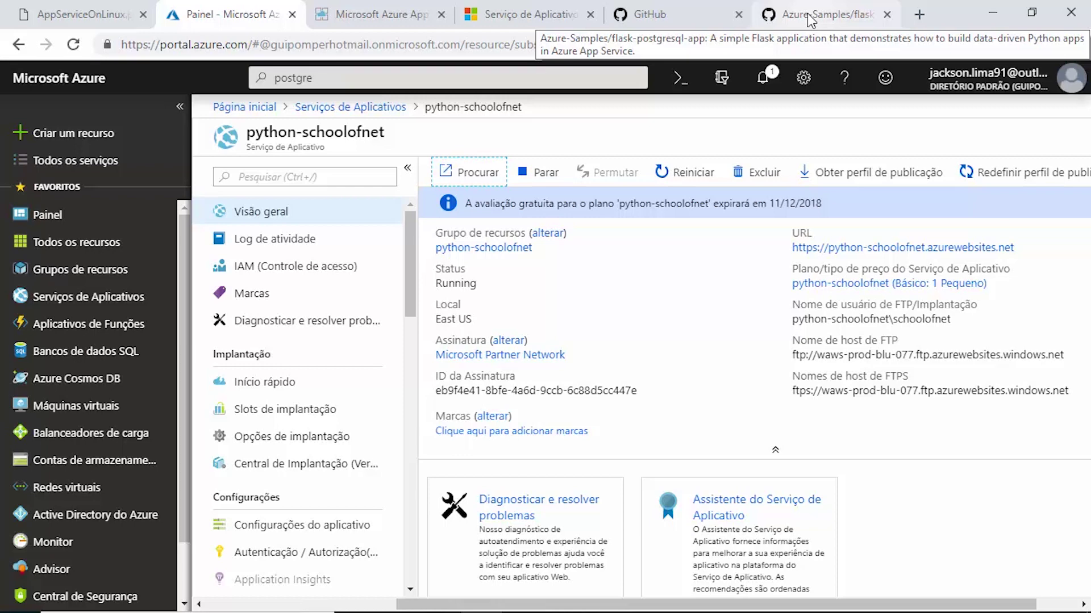
pyautogui.click(811, 17)
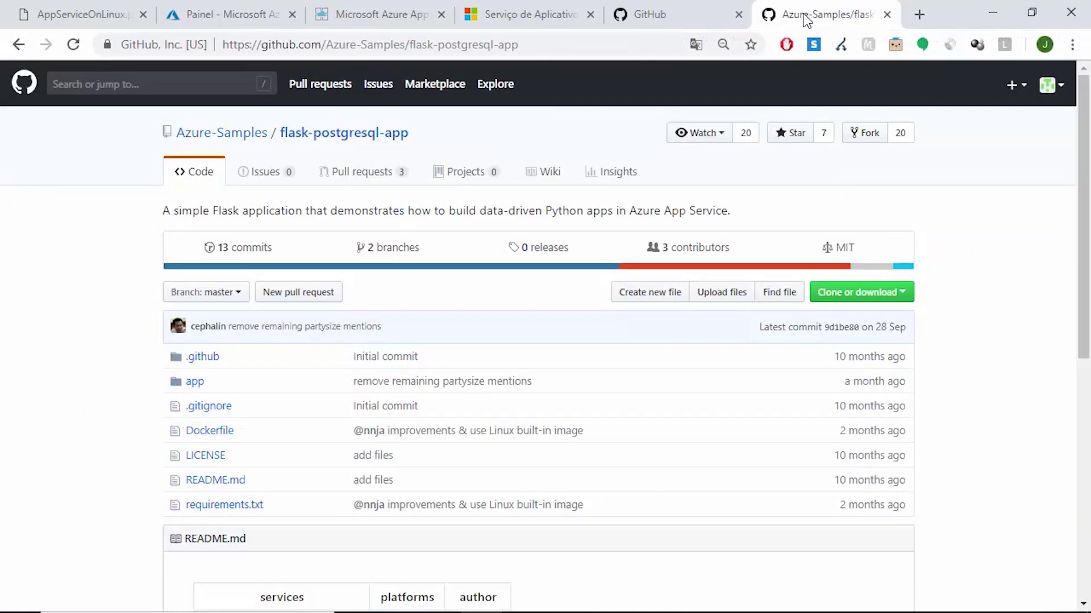
# Read the Azure-Samples flask-postgresql-app README and fork the repository into your account
pyautogui.click(638, 45)
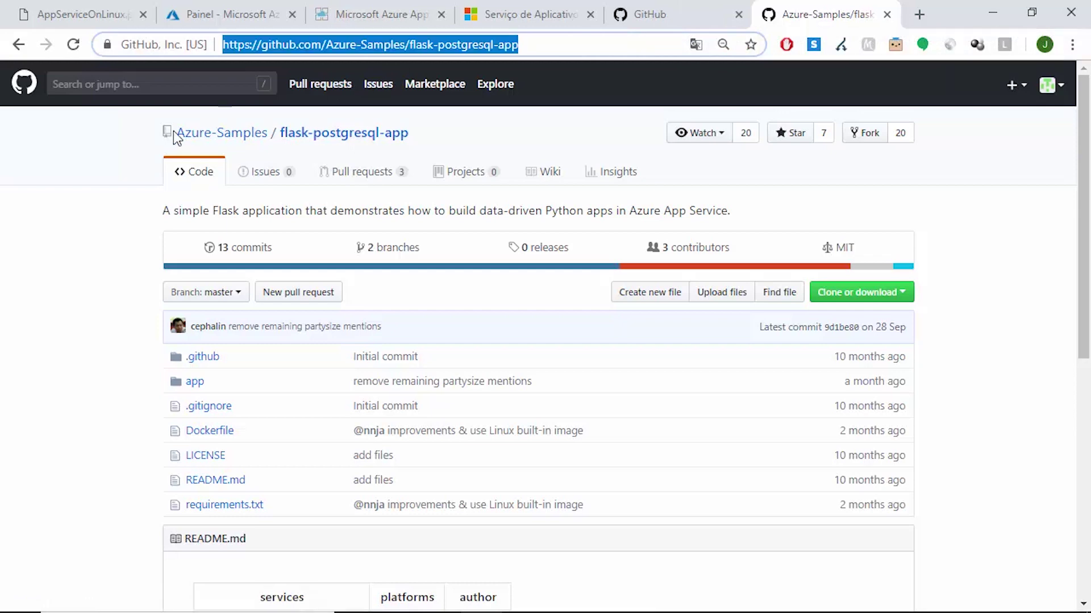
pyautogui.moveTo(233, 130)
pyautogui.click(1043, 197)
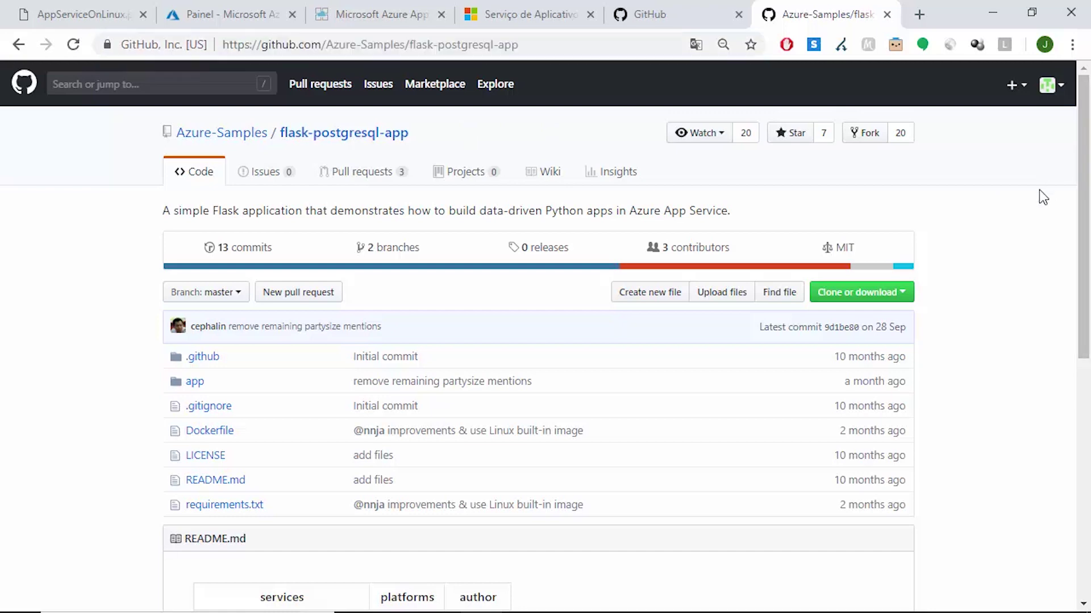
pyautogui.moveTo(1085, 180); pyautogui.dragTo(1089, 418)
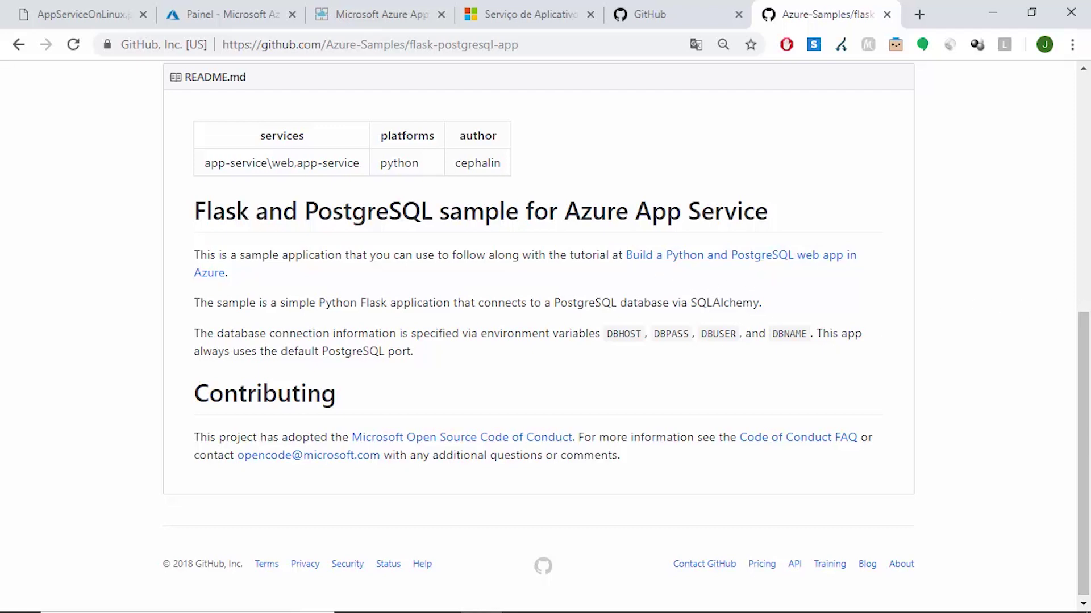
pyautogui.click(1078, 247)
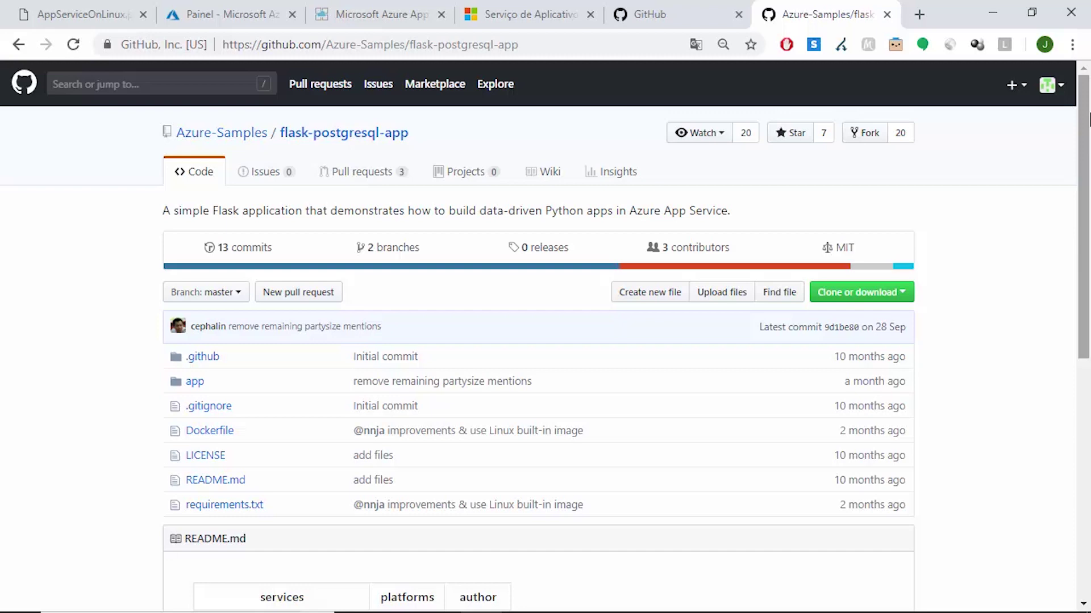
pyautogui.click(867, 138)
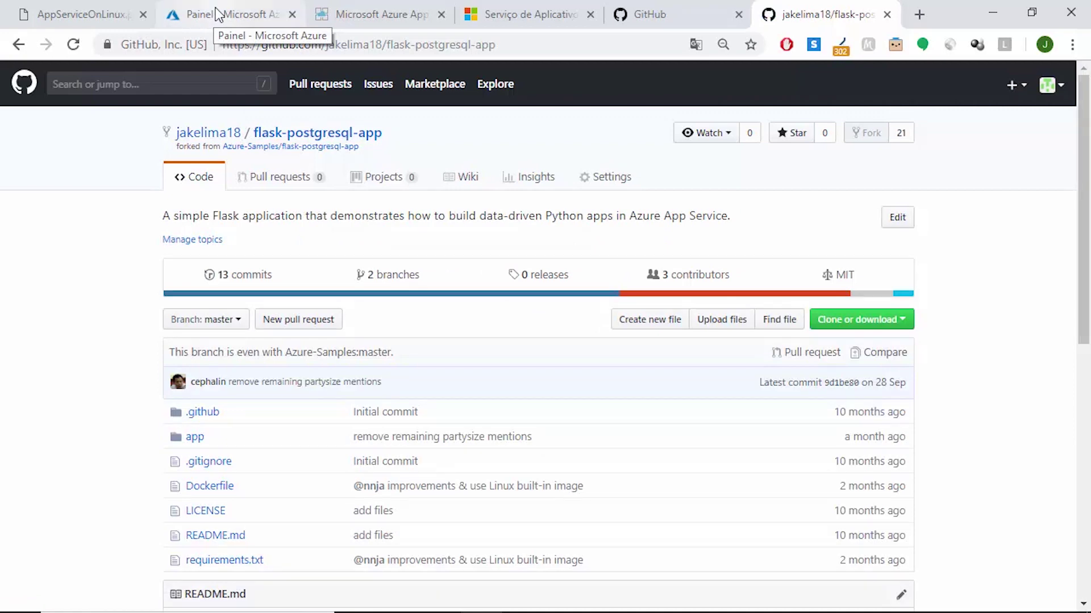
pyautogui.click(80, 15)
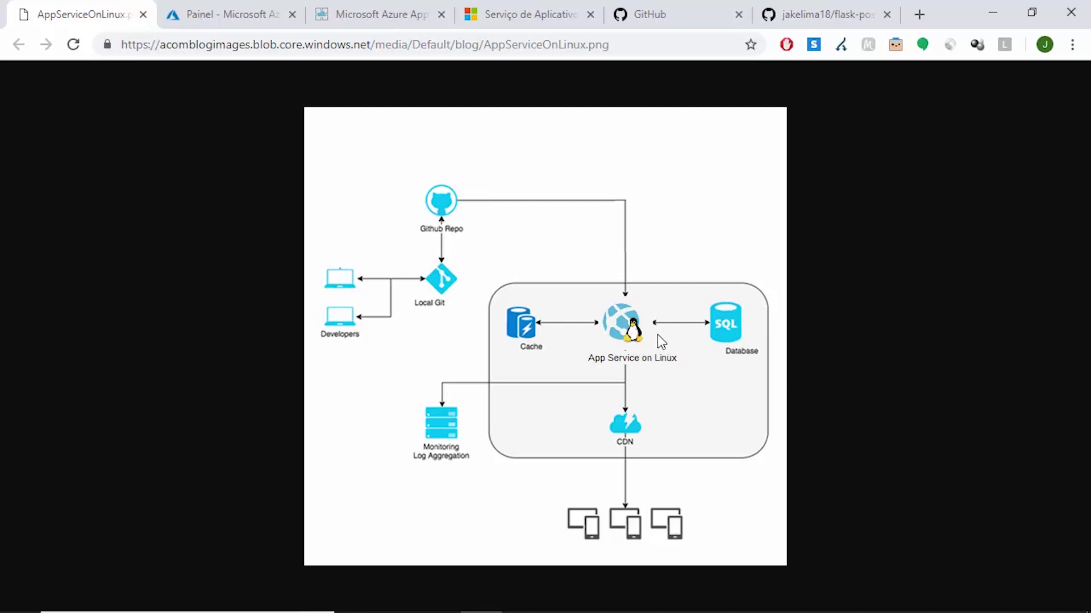
# Review the Notepad prerequisites, including Visual C++ 14.0 and PostgreSQL 9.6
pyautogui.moveTo(648, 610)
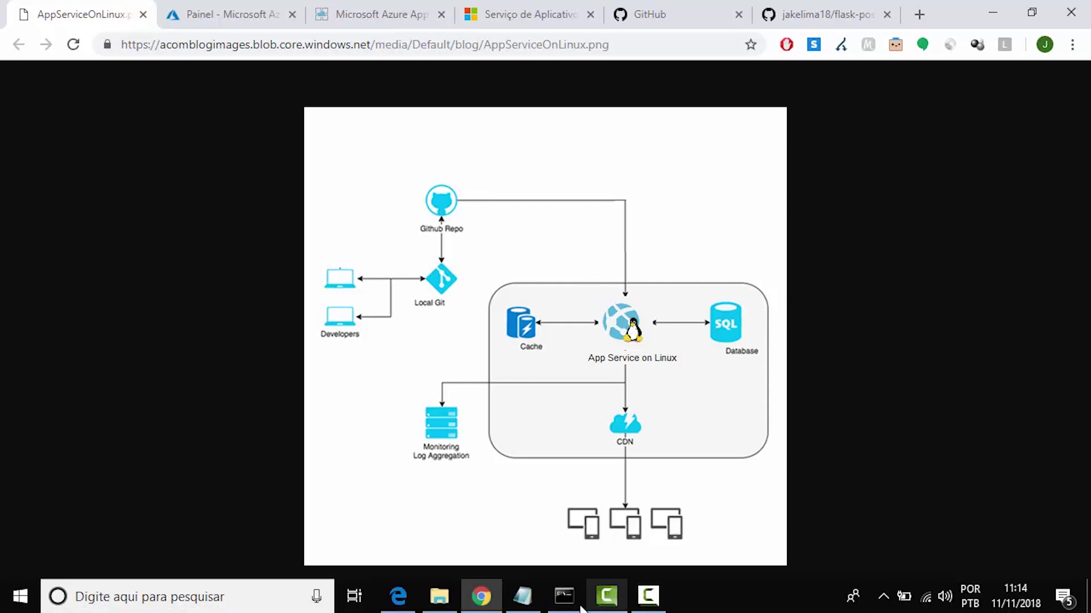
pyautogui.click(529, 605)
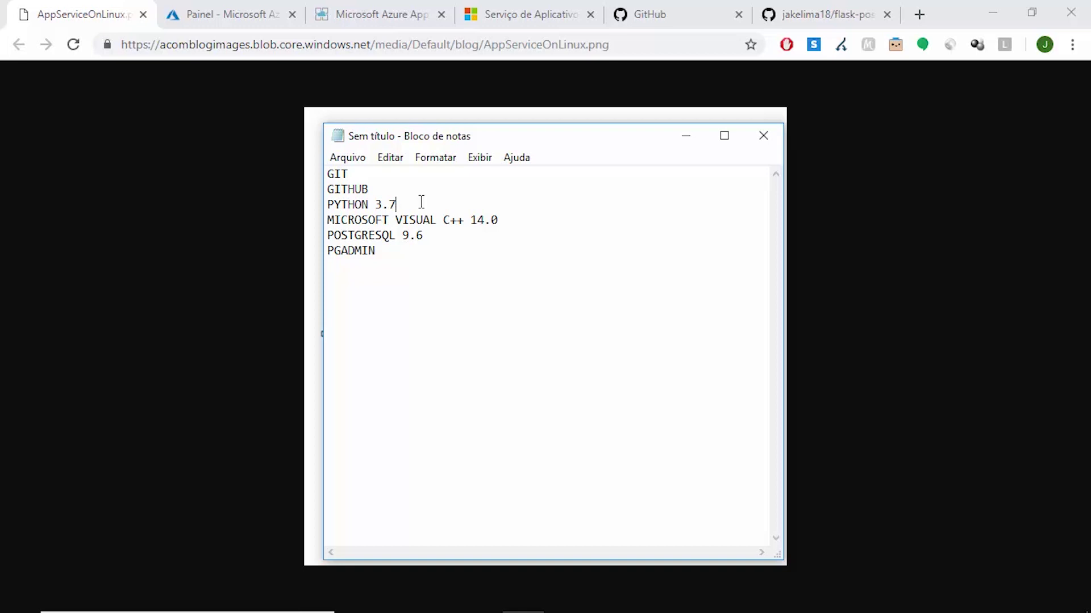
pyautogui.click(497, 217)
pyautogui.click(460, 236)
pyautogui.click(688, 141)
pyautogui.click(807, 12)
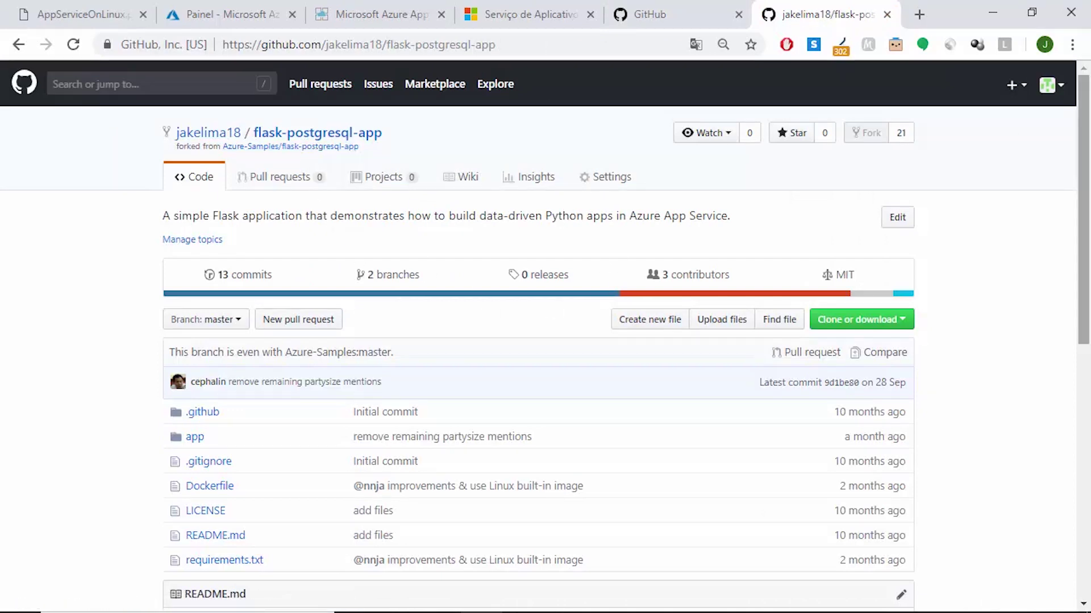
# Copy the fork's HTTPS clone URL and check the empty python-flask-azure folder's path
pyautogui.click(874, 320)
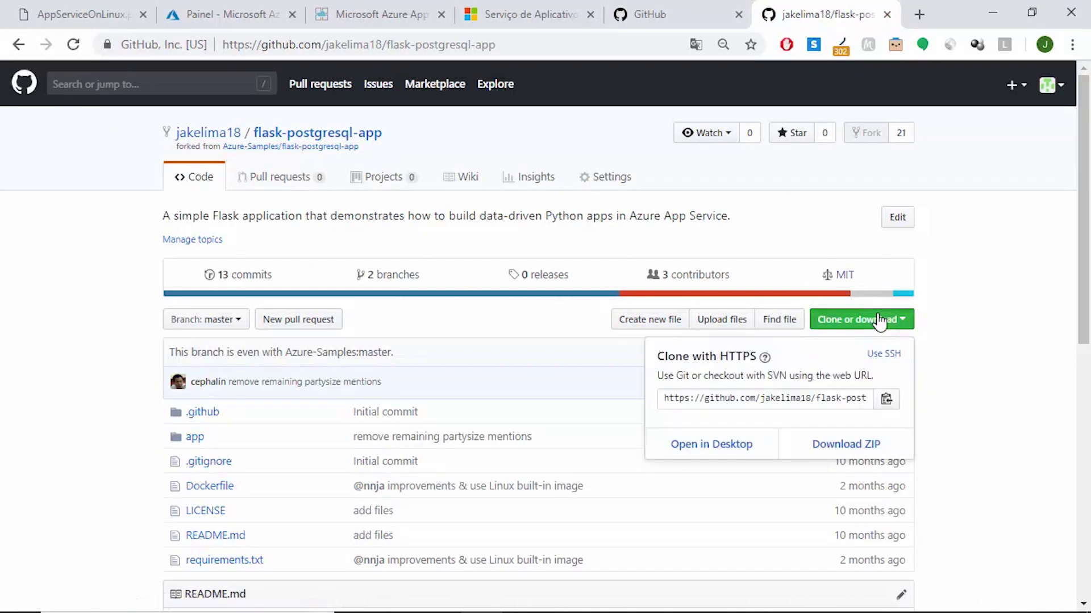
pyautogui.click(886, 399)
pyautogui.click(568, 603)
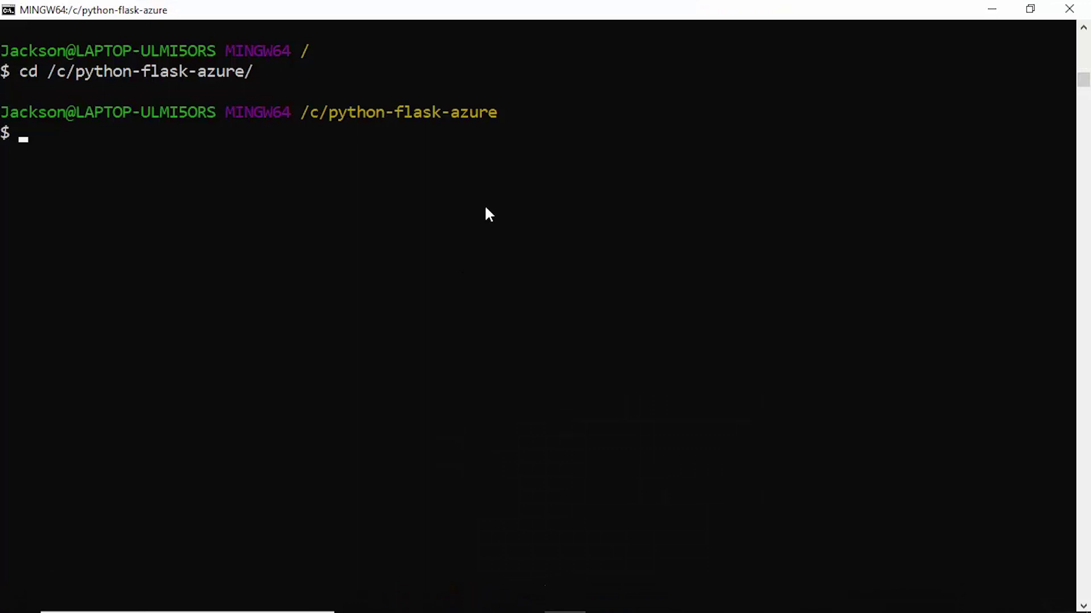
pyautogui.click(443, 598)
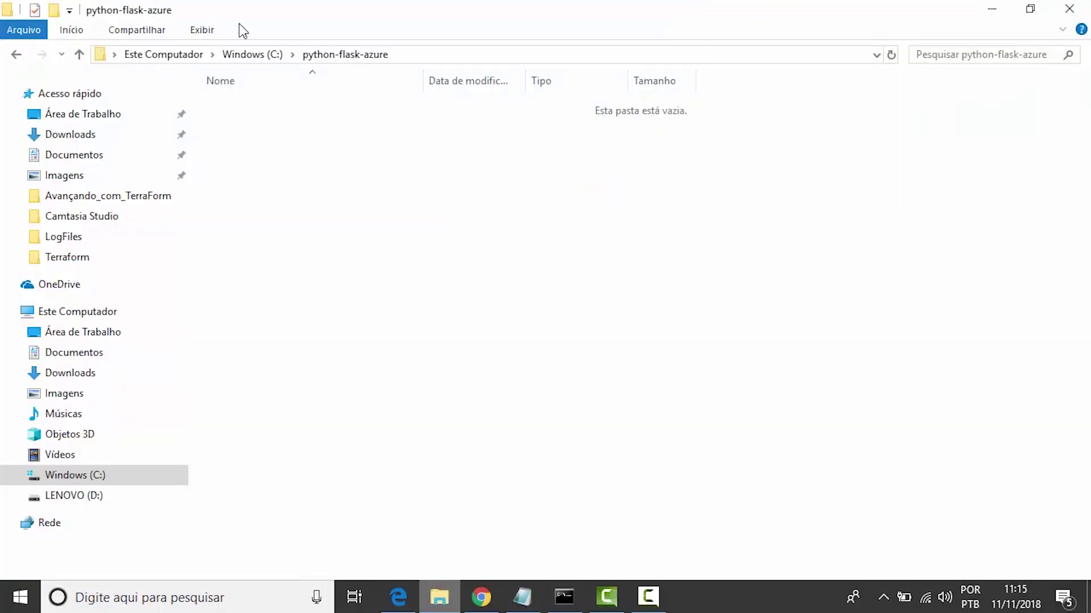
pyautogui.click(477, 56)
pyautogui.click(476, 55)
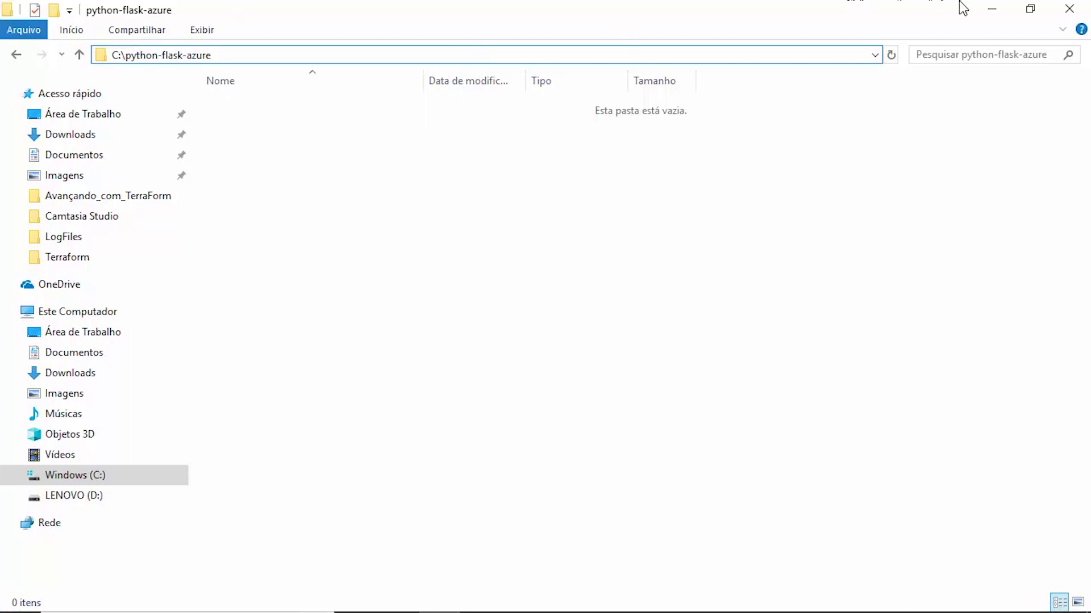
pyautogui.click(991, 8)
# Run git clone with the pasted URL in Git Bash and list the folder
pyautogui.write('git clone')
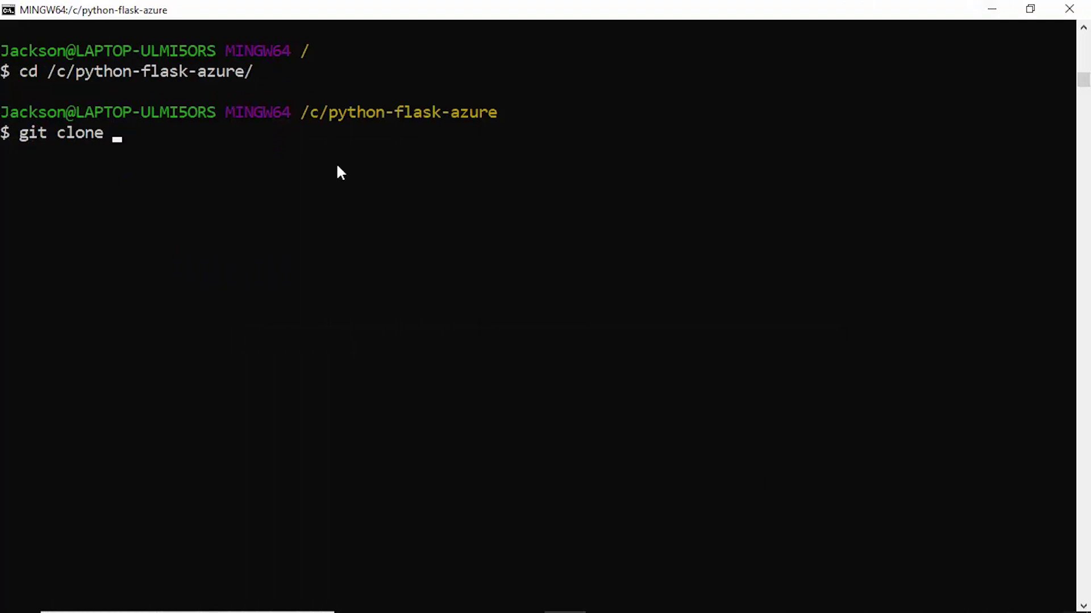
pyautogui.press('shift+Insert')
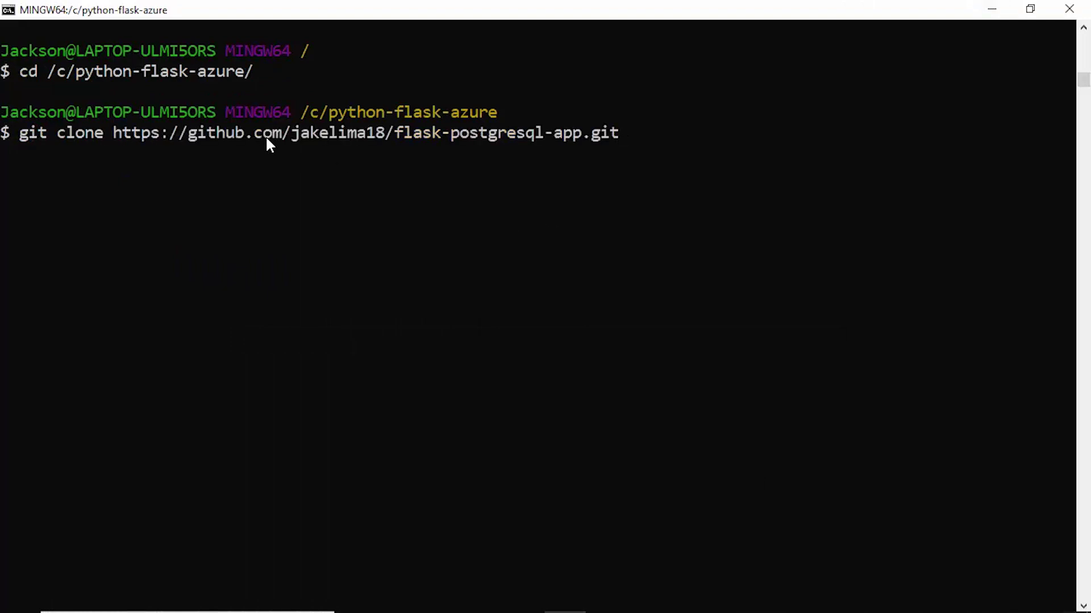
pyautogui.press('Return')
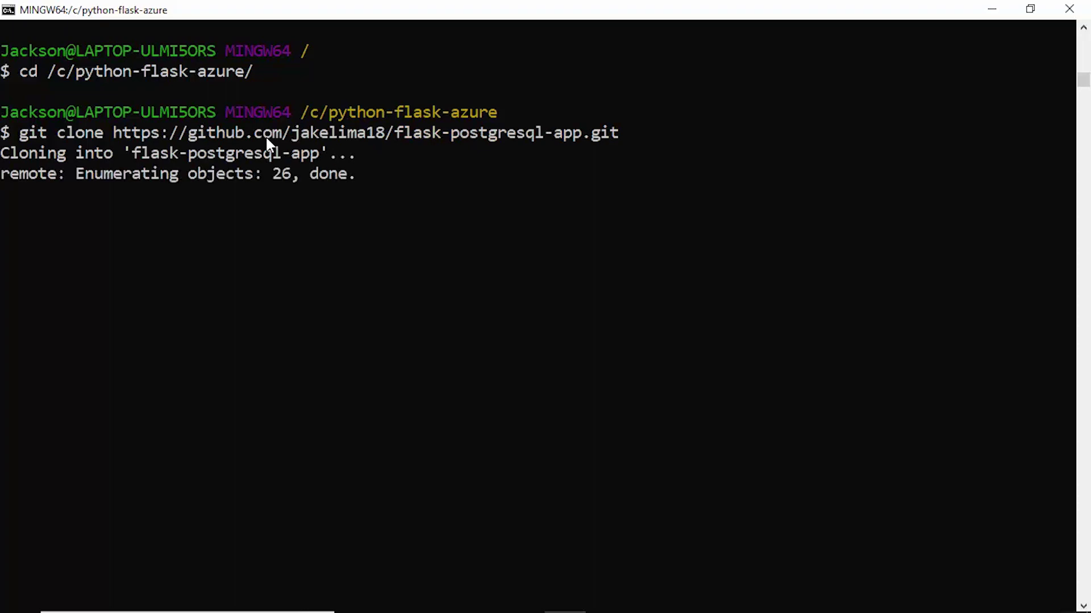
pyautogui.write('sl')
pyautogui.press('BackSpace')
pyautogui.press('BackSpace')
pyautogui.write('ls')
pyautogui.press('Return')
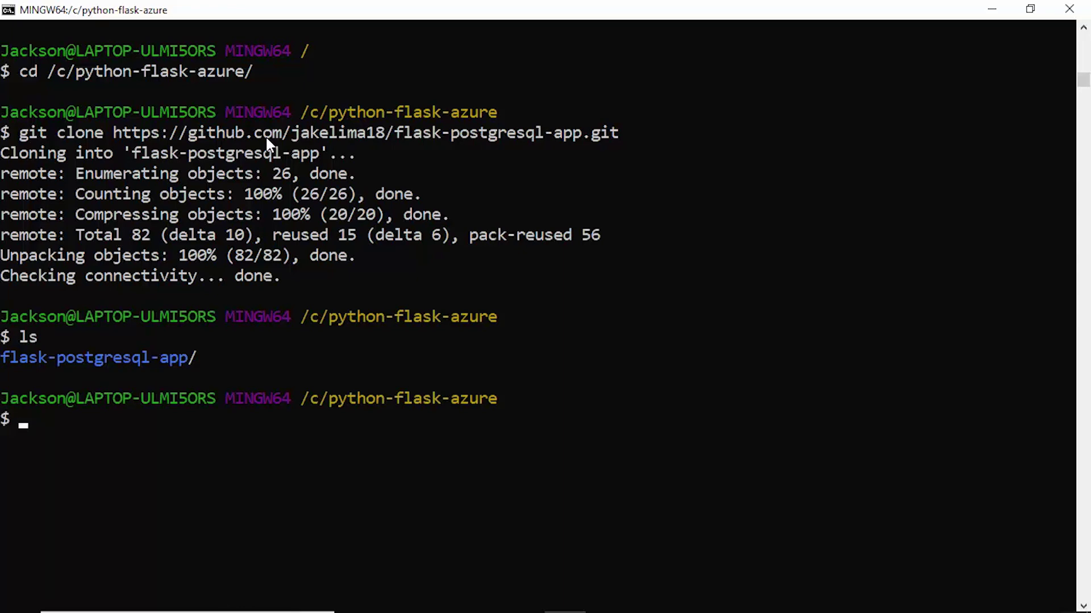
# Enter flask-postgresql-app and list its files (app/, Dockerfile, README.md, requirements.txt)
pyautogui.write('cd fl')
pyautogui.press('Tab')
pyautogui.press('Return')
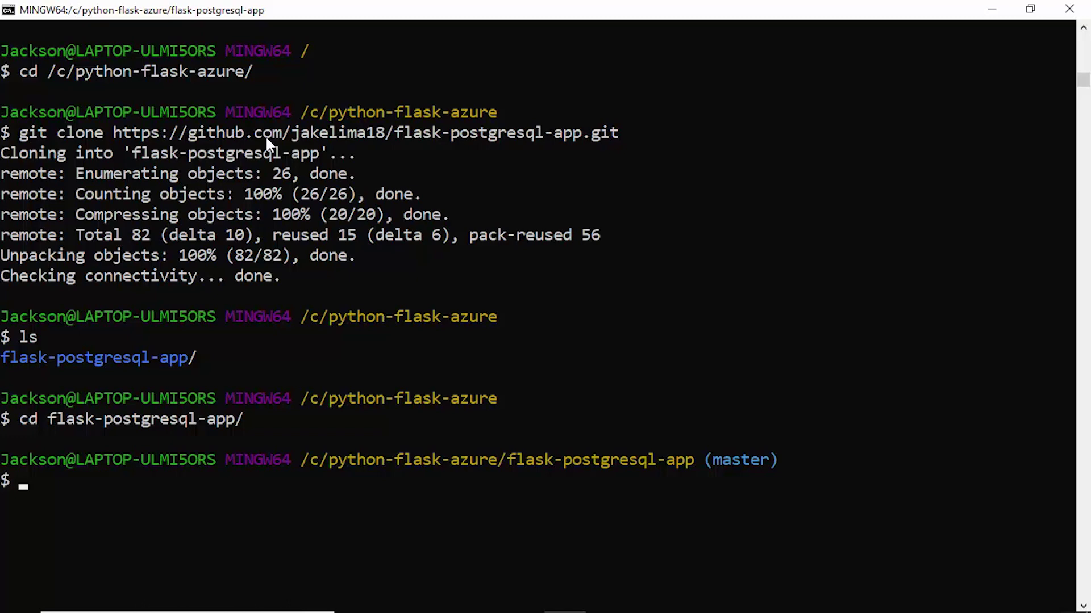
pyautogui.write('ls')
pyautogui.press('Return')
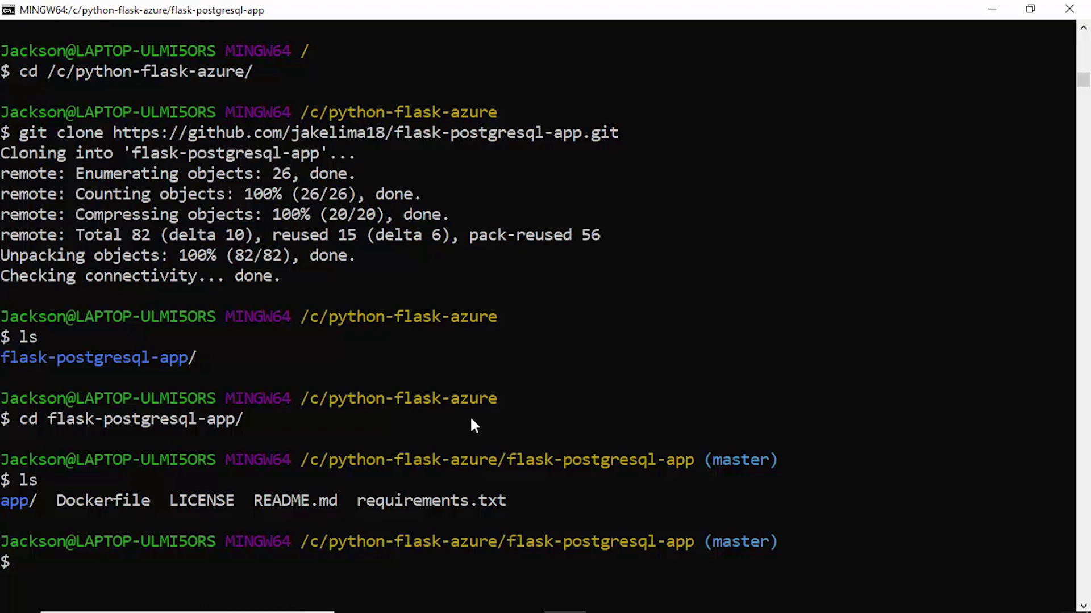
pyautogui.moveTo(482, 611)
pyautogui.click(487, 601)
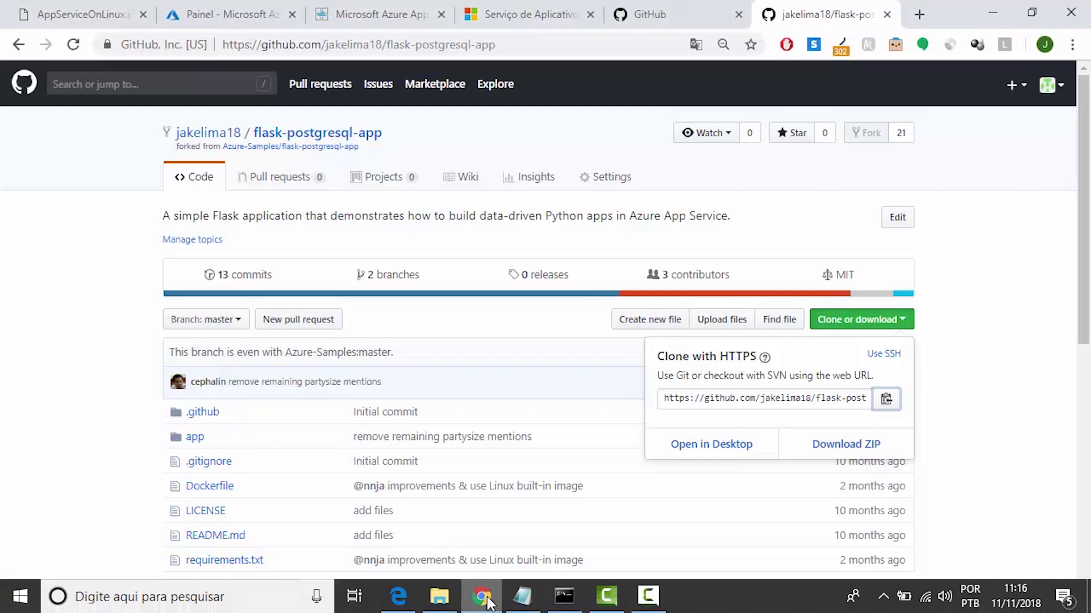
# Search the portal for 'postgre' and open Servidores do Banco de Dados do Azure para PostgreSQL
pyautogui.click(179, 2)
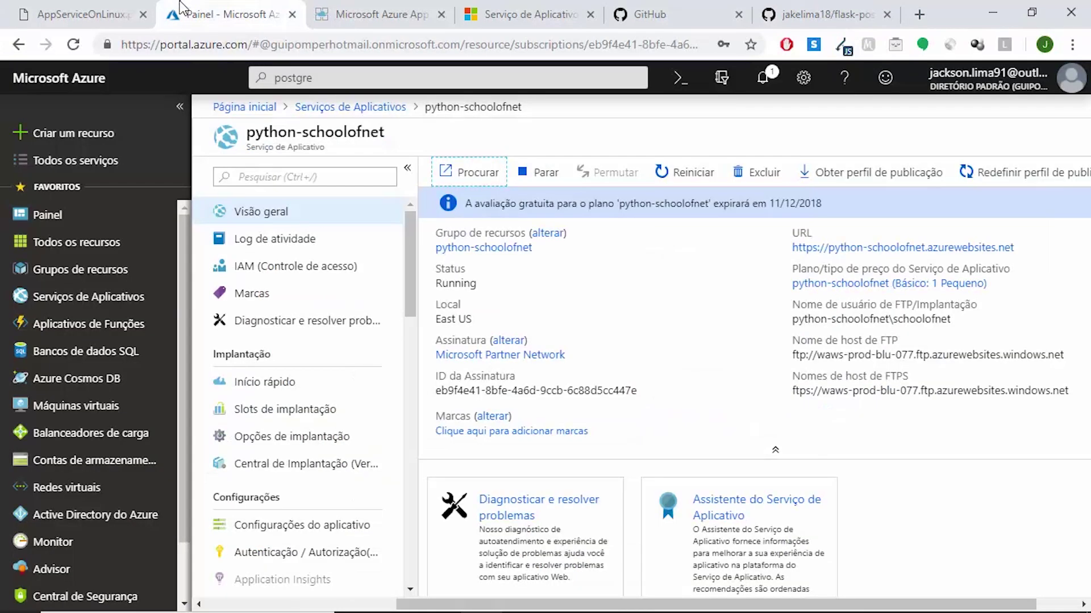
pyautogui.click(401, 80)
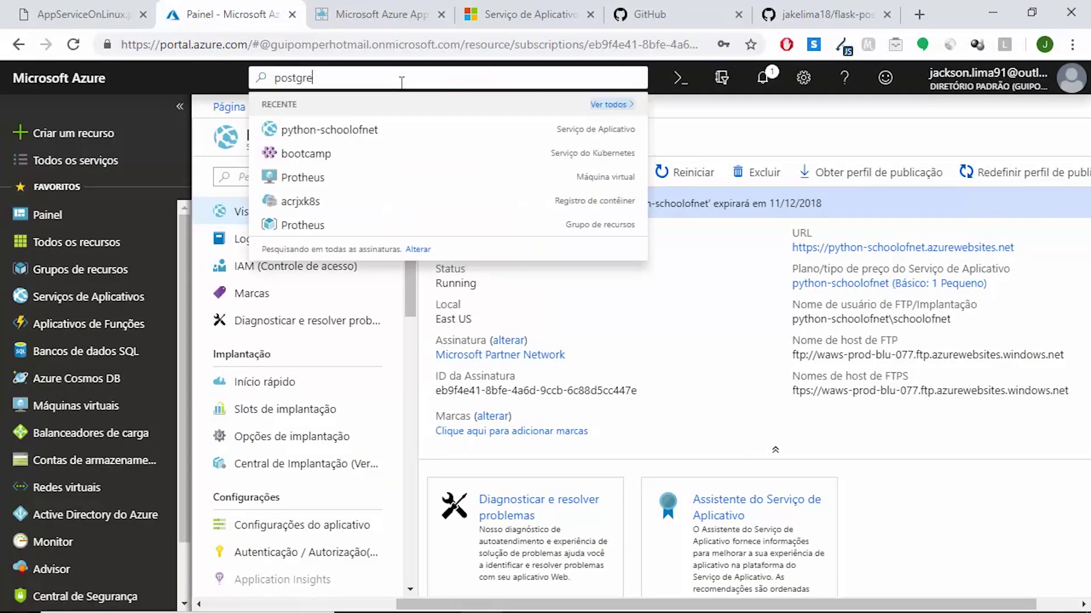
pyautogui.press('BackSpace')
pyautogui.press('BackSpace')
pyautogui.press('BackSpace')
pyautogui.press('BackSpace')
pyautogui.press('BackSpace')
pyautogui.press('BackSpace')
pyautogui.press('BackSpace')
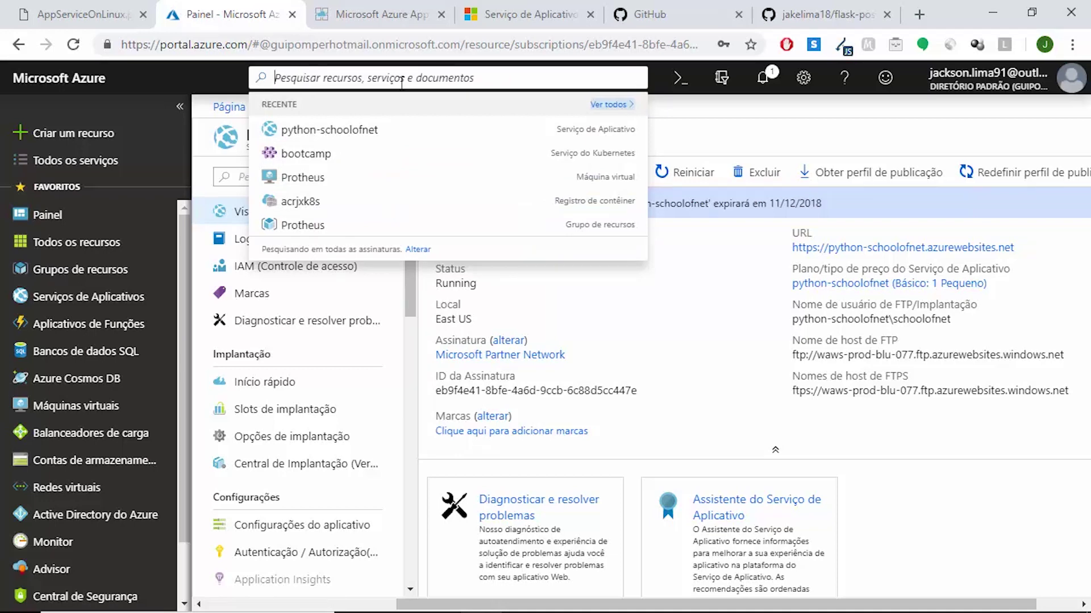
pyautogui.write('post')
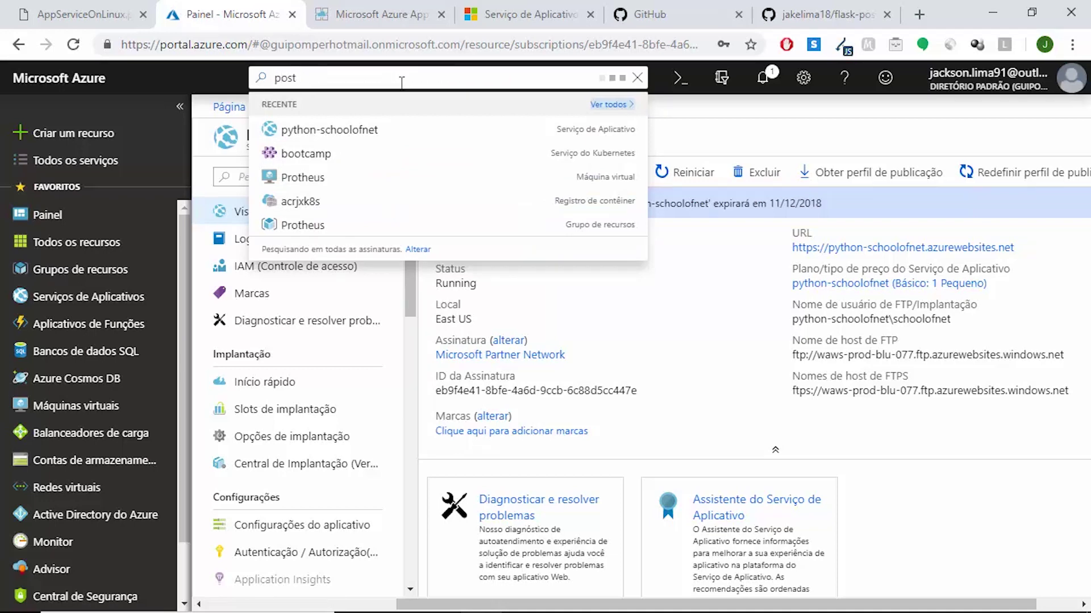
pyautogui.write('gre')
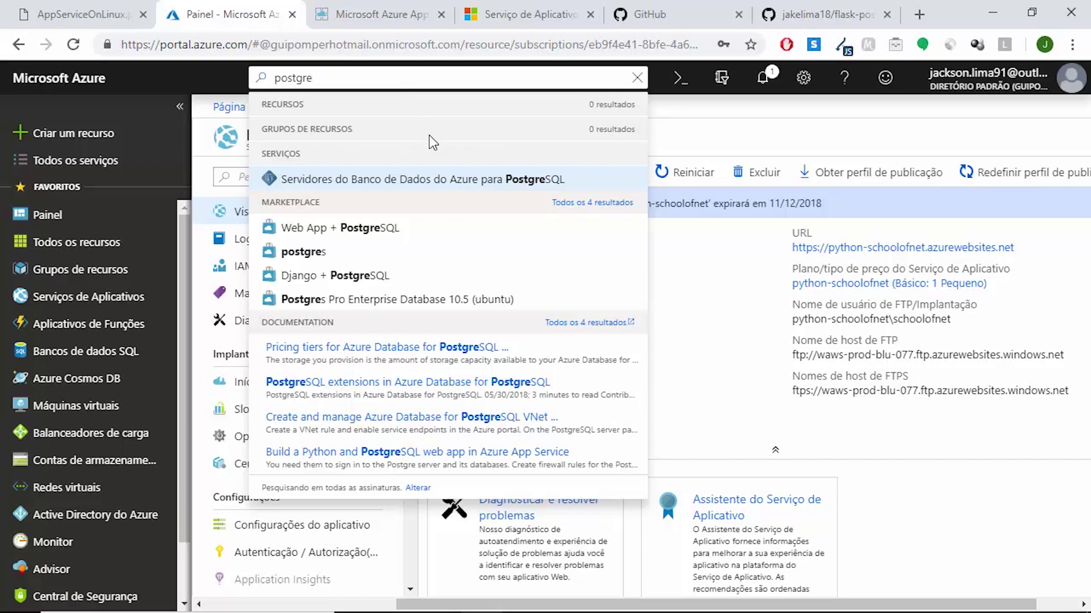
pyautogui.click(486, 181)
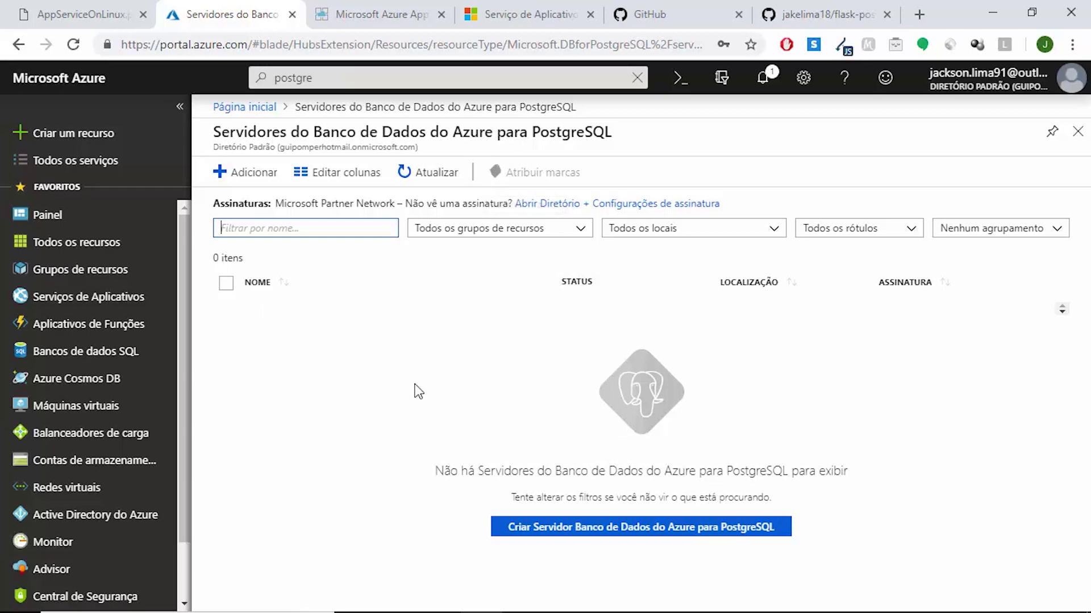
# Start a new server named flask-db in resource group python-schoolofnet with the blank source
pyautogui.click(737, 534)
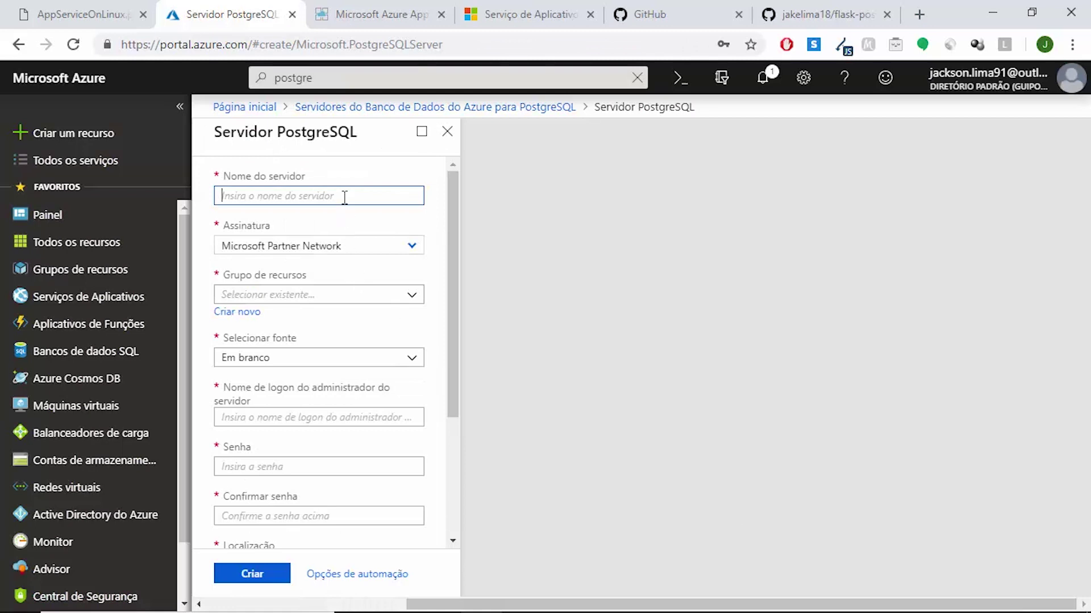
pyautogui.write('d')
pyautogui.press('BackSpace')
pyautogui.write('flask-db')
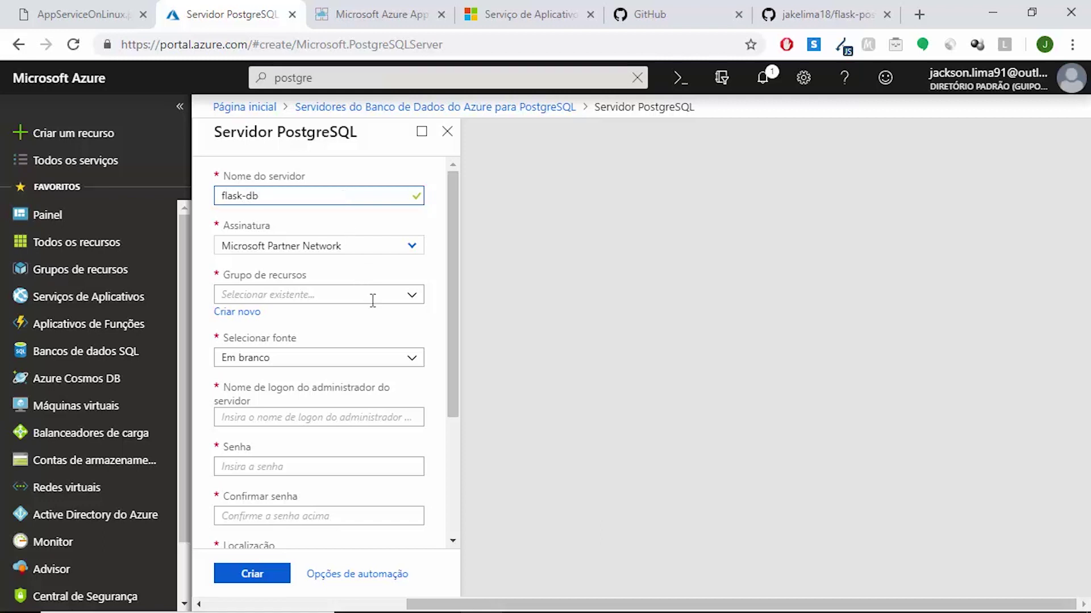
pyautogui.click(410, 298)
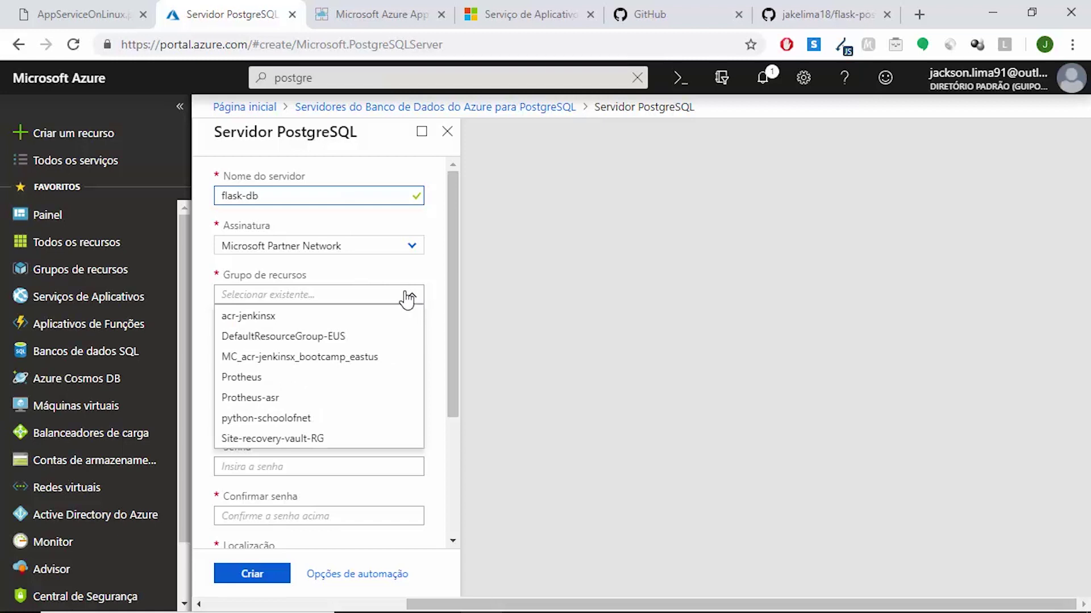
pyautogui.click(409, 297)
pyautogui.click(406, 300)
pyautogui.click(321, 419)
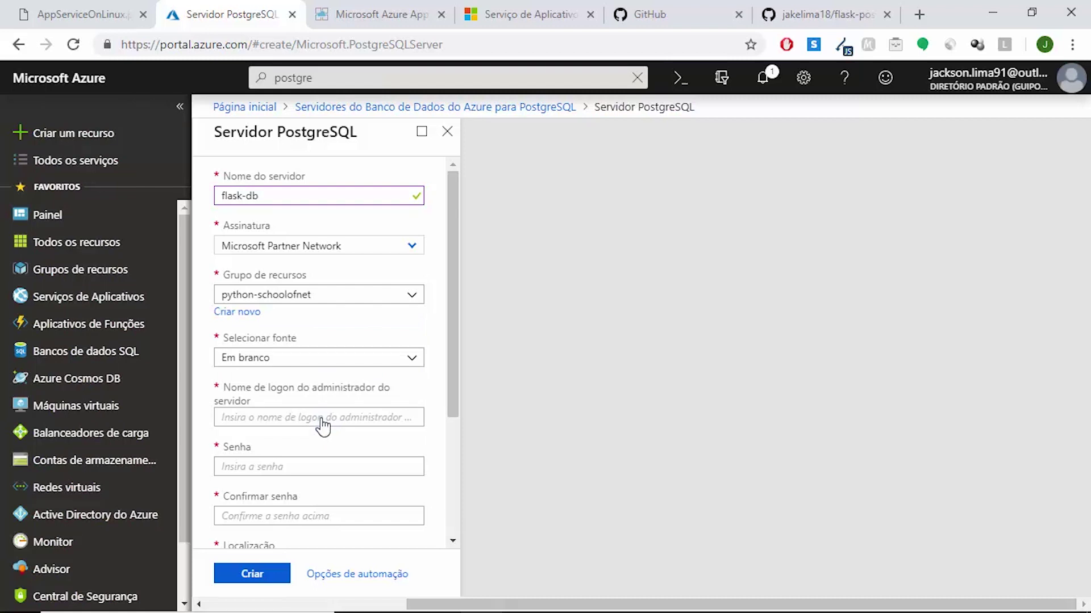
pyautogui.click(357, 361)
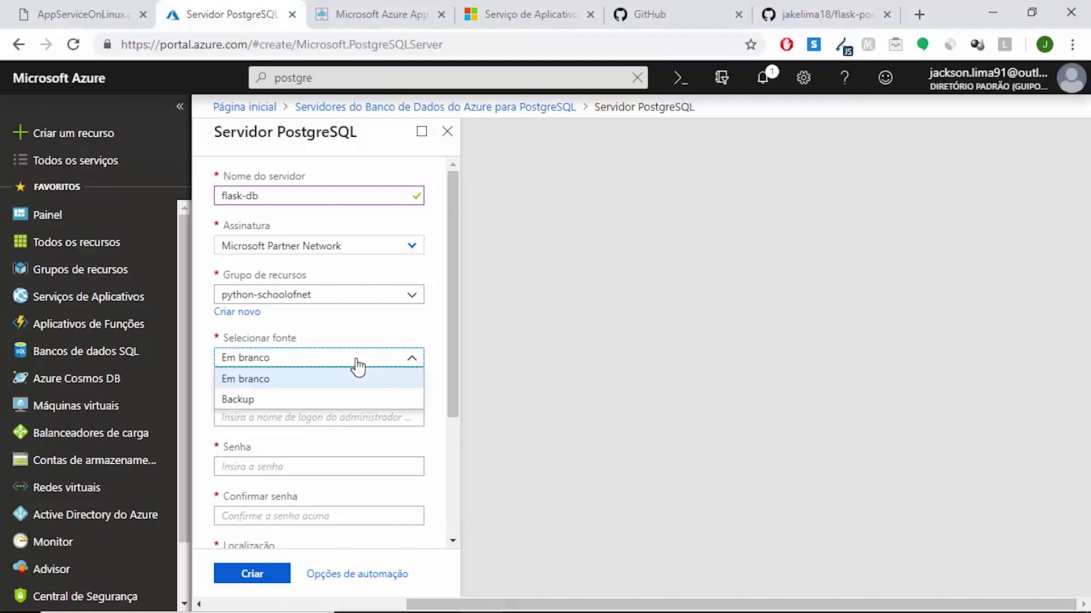
pyautogui.click(357, 364)
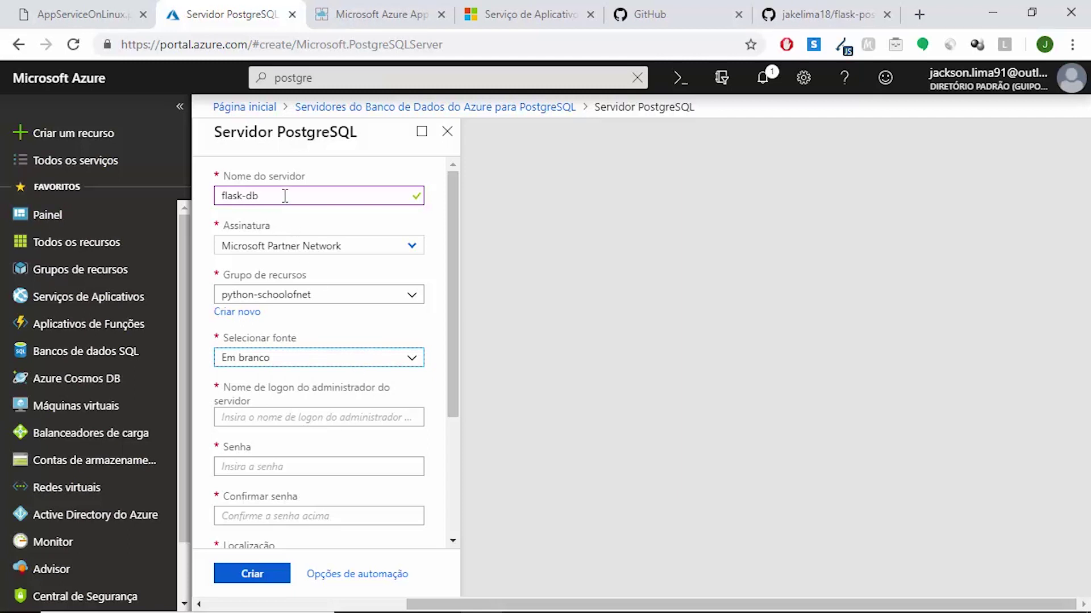
# Enter the admin login name, then set and confirm the server password
pyautogui.click(459, 223)
pyautogui.moveTo(459, 222); pyautogui.dragTo(454, 296)
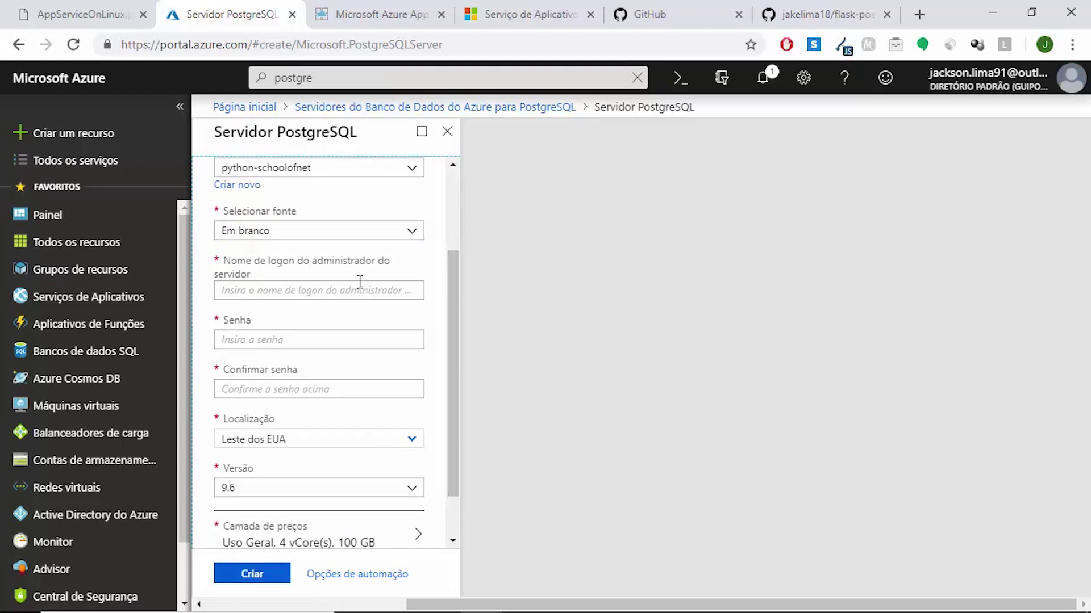
pyautogui.click(368, 298)
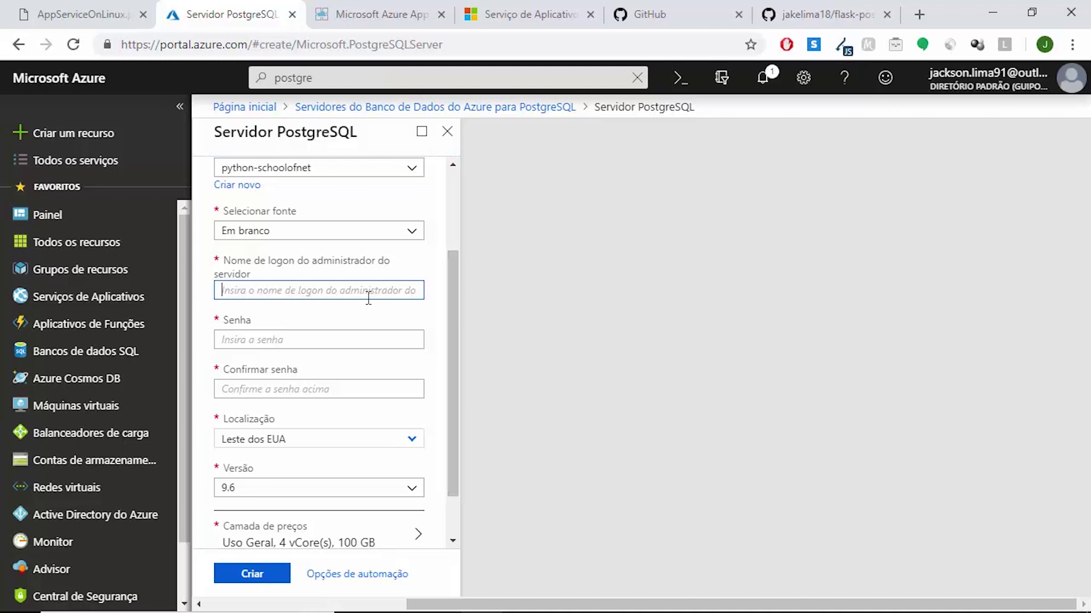
pyautogui.write('son')
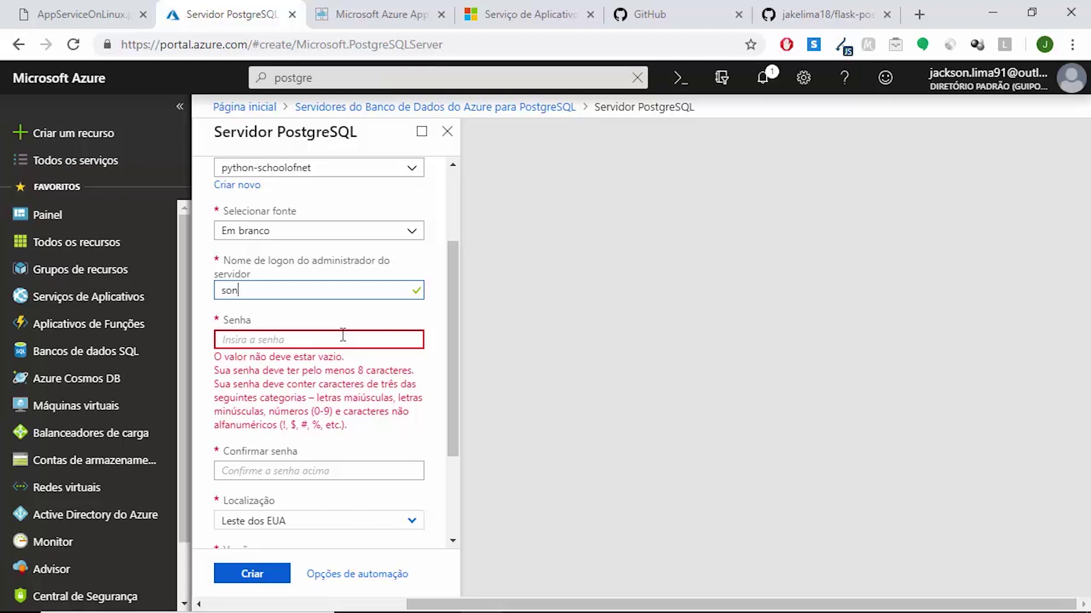
pyautogui.click(342, 338)
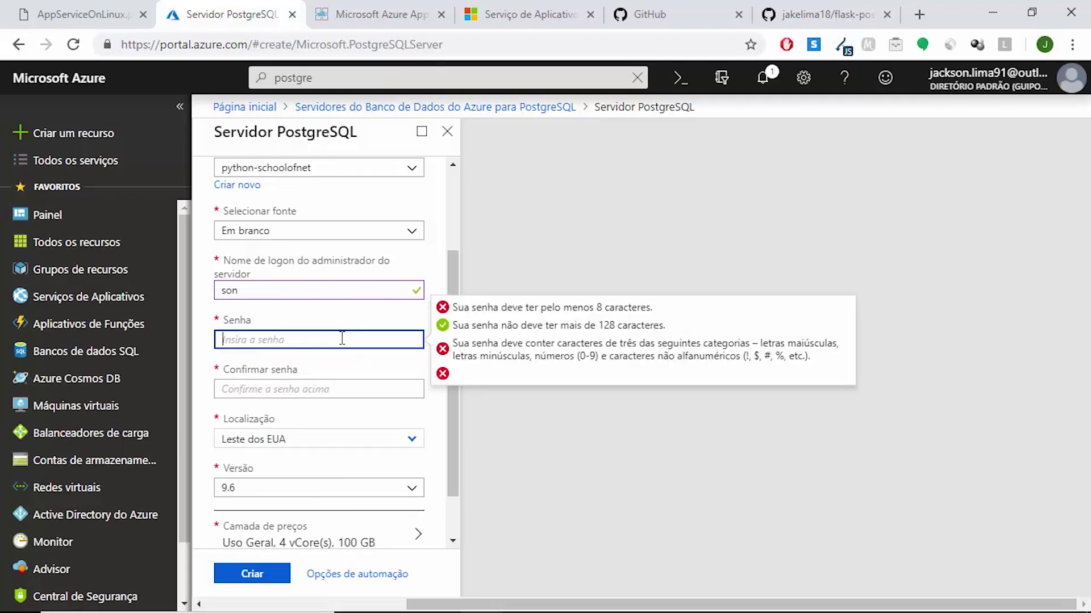
pyautogui.write('••••••')
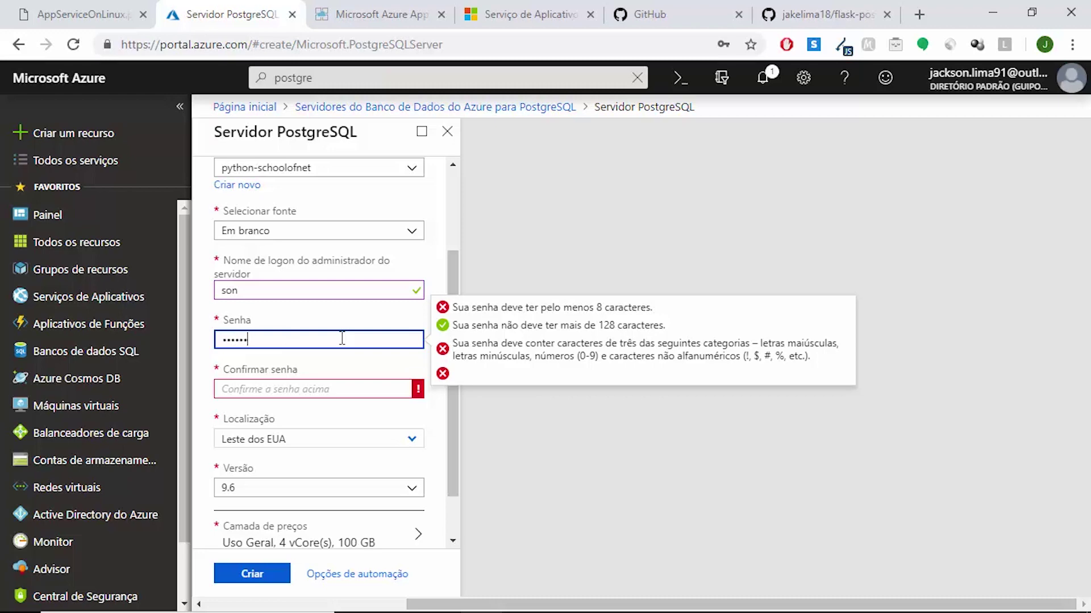
pyautogui.write('•••••••')
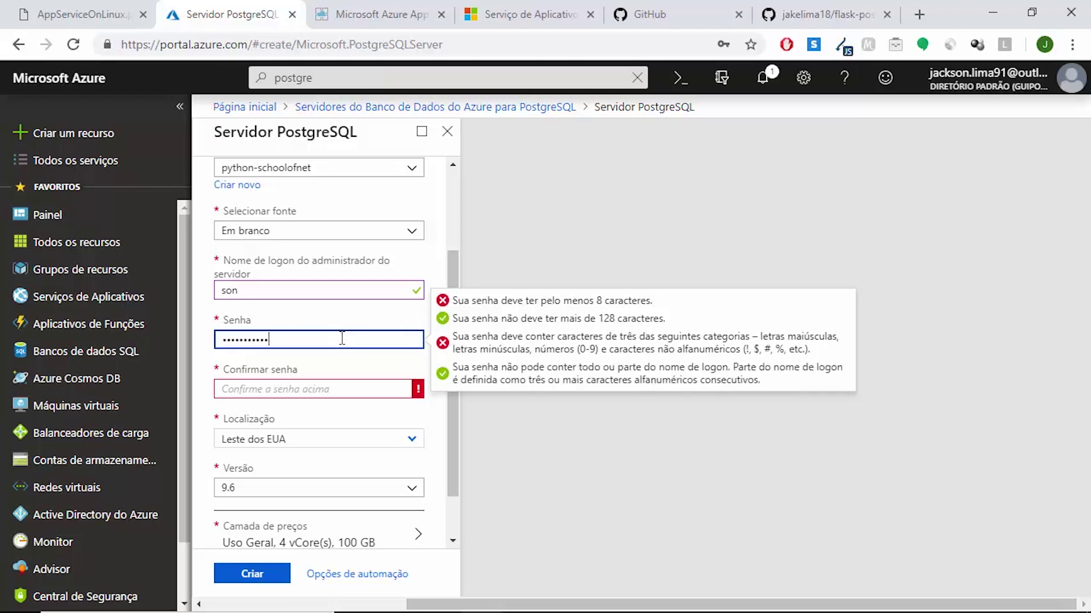
pyautogui.write('••')
pyautogui.press('Tab')
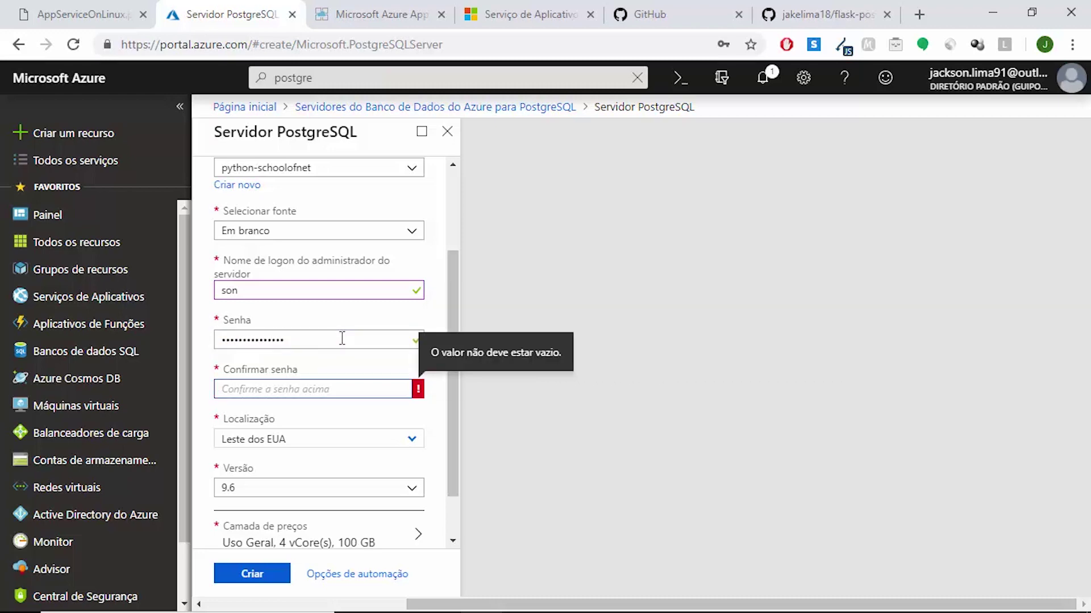
pyautogui.write('•••••••••••••••')
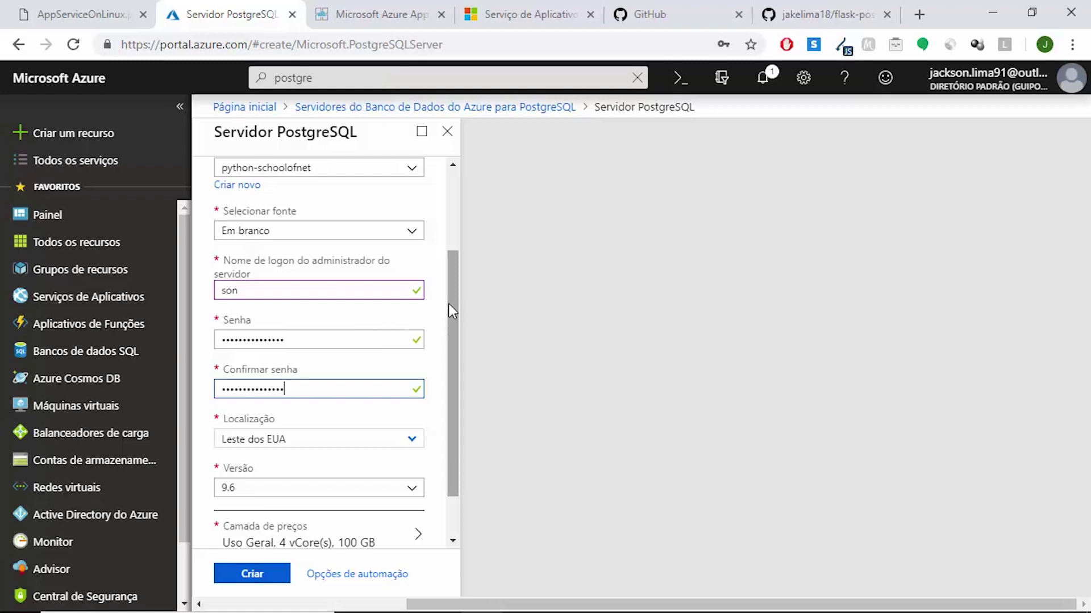
pyautogui.moveTo(449, 305); pyautogui.dragTo(450, 366)
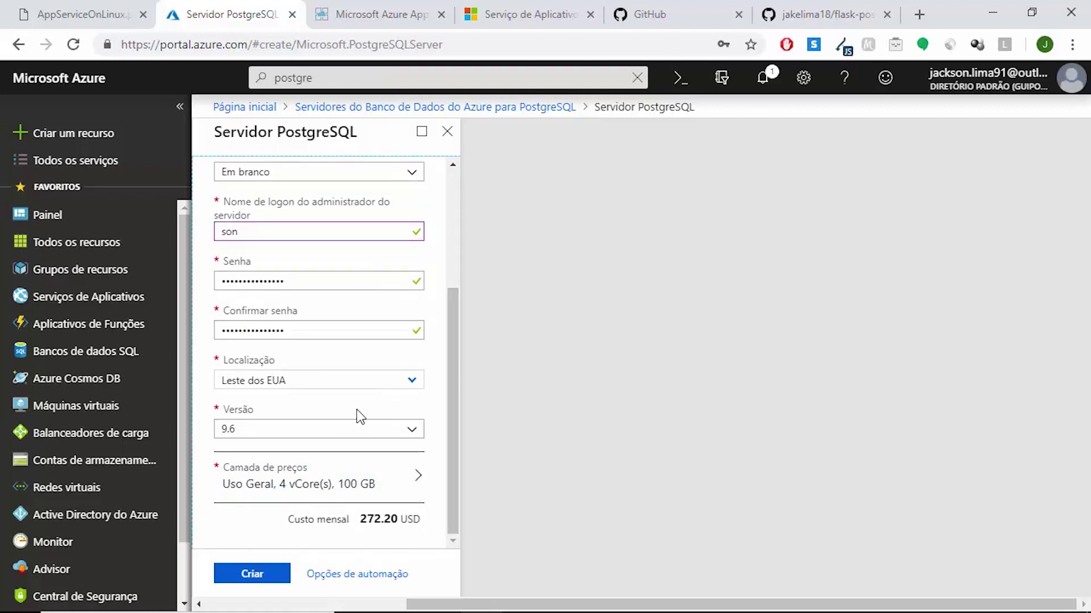
# Choose the Básico tier with 1 vCore and 5 GB storage, costing 25.80 USD monthly
pyautogui.click(409, 469)
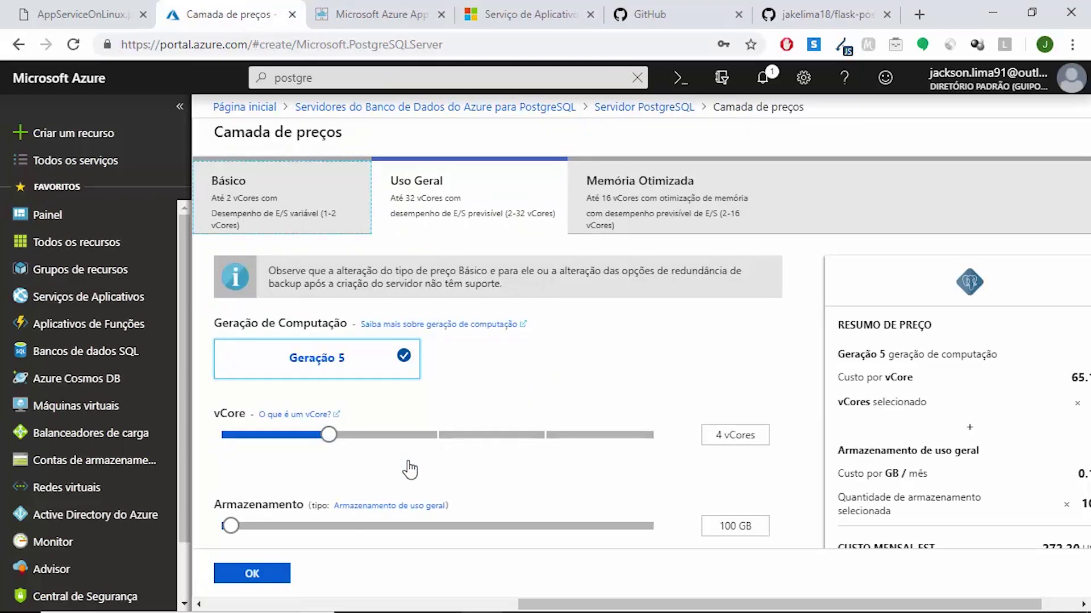
pyautogui.click(297, 223)
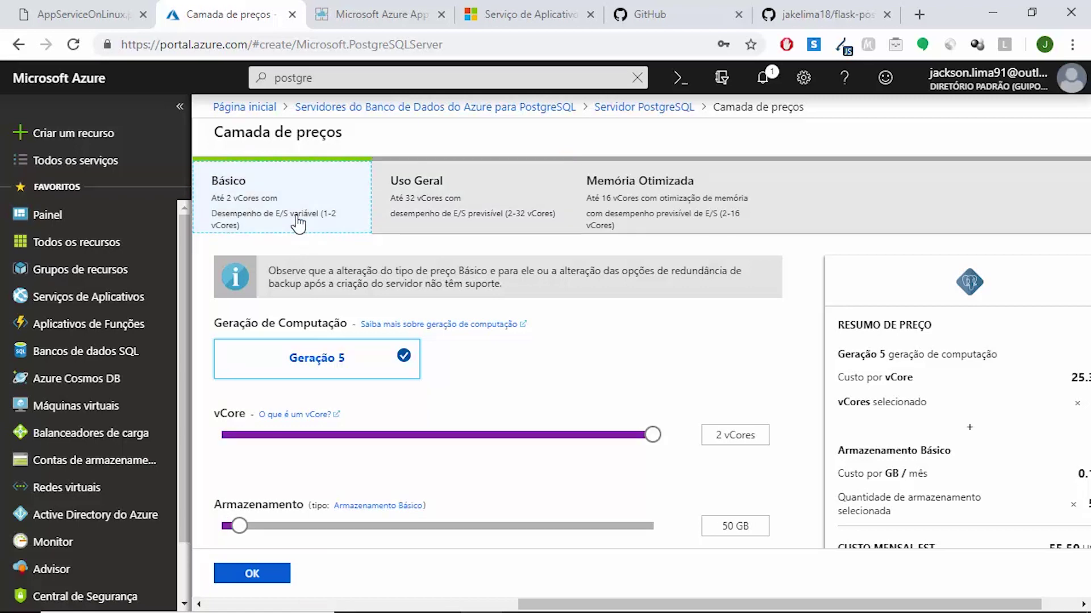
pyautogui.click(224, 435)
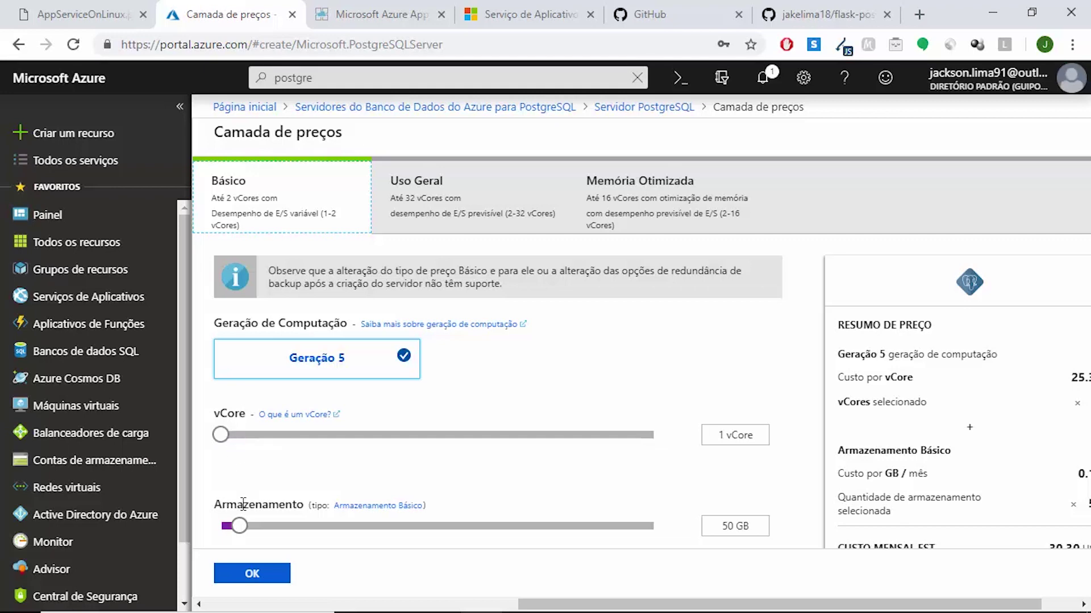
pyautogui.moveTo(237, 526); pyautogui.dragTo(206, 527)
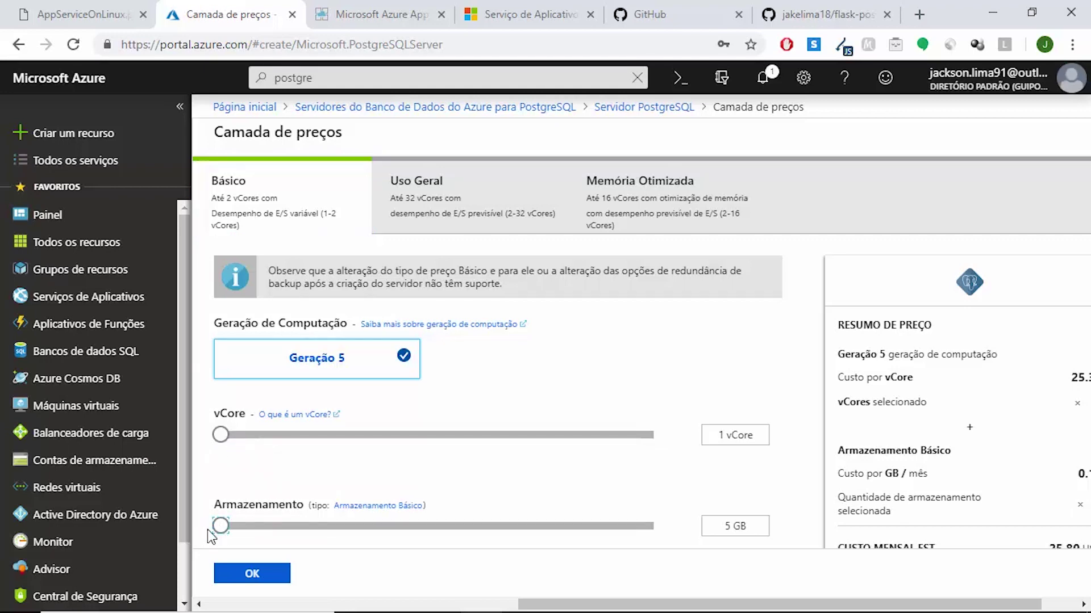
pyautogui.click(258, 574)
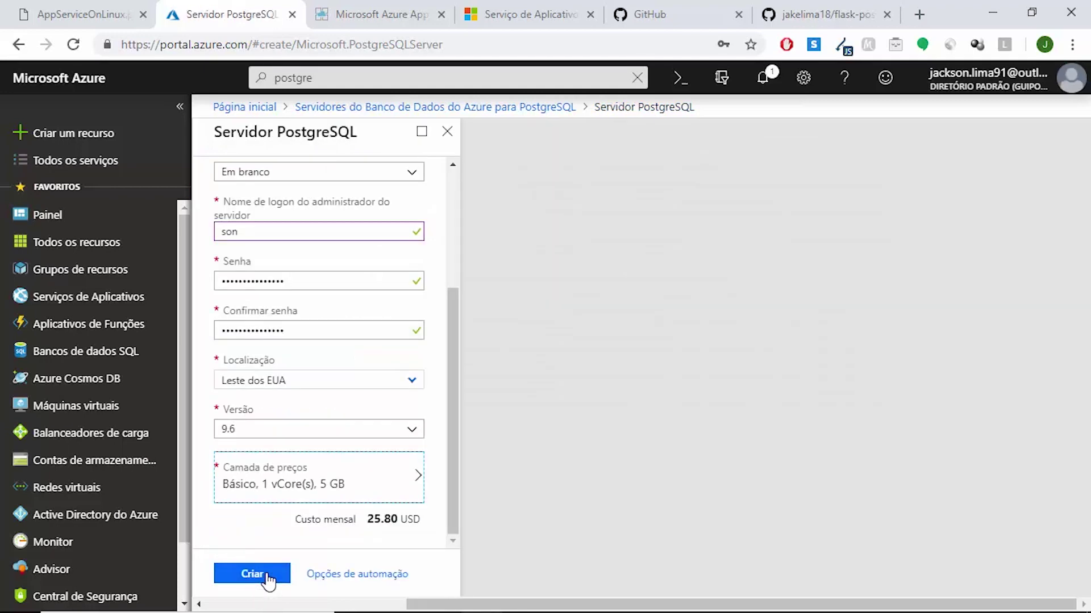
# Create the flask-db server, check the portal notifications, then move to the desktop tools
pyautogui.moveTo(367, 519); pyautogui.dragTo(421, 519)
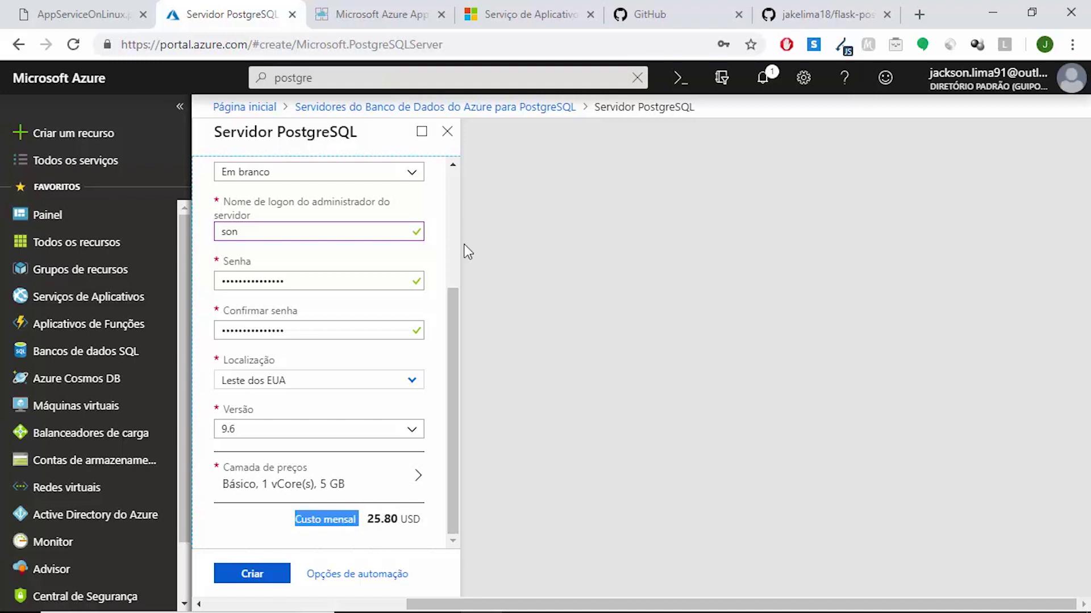
pyautogui.scroll(3, 456, 176)
pyautogui.scroll(-3, 455, 176)
pyautogui.click(270, 590)
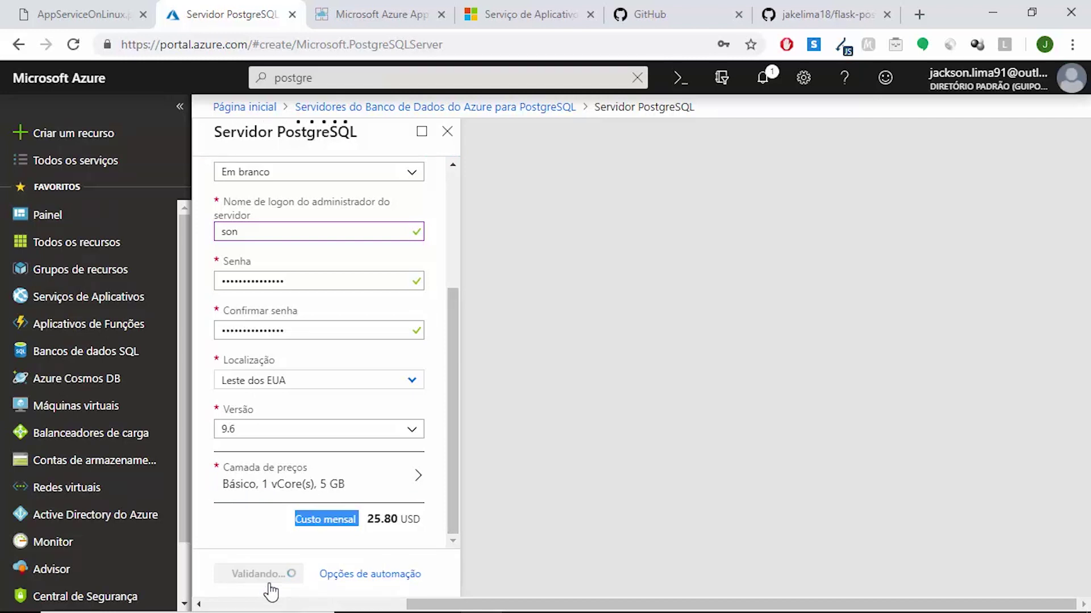
pyautogui.click(763, 78)
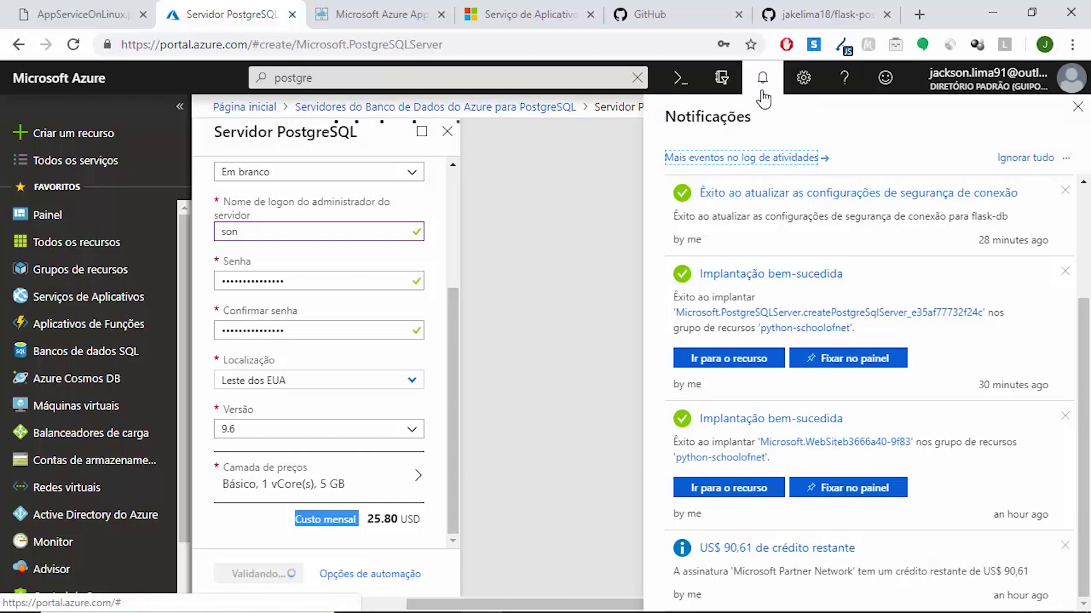
pyautogui.click(763, 85)
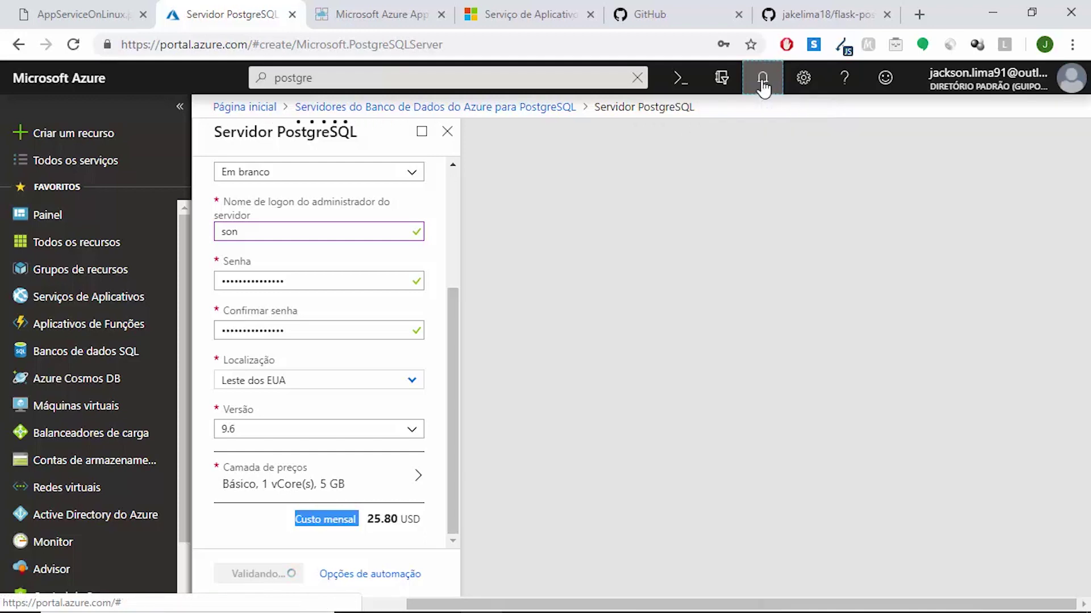
pyautogui.click(564, 596)
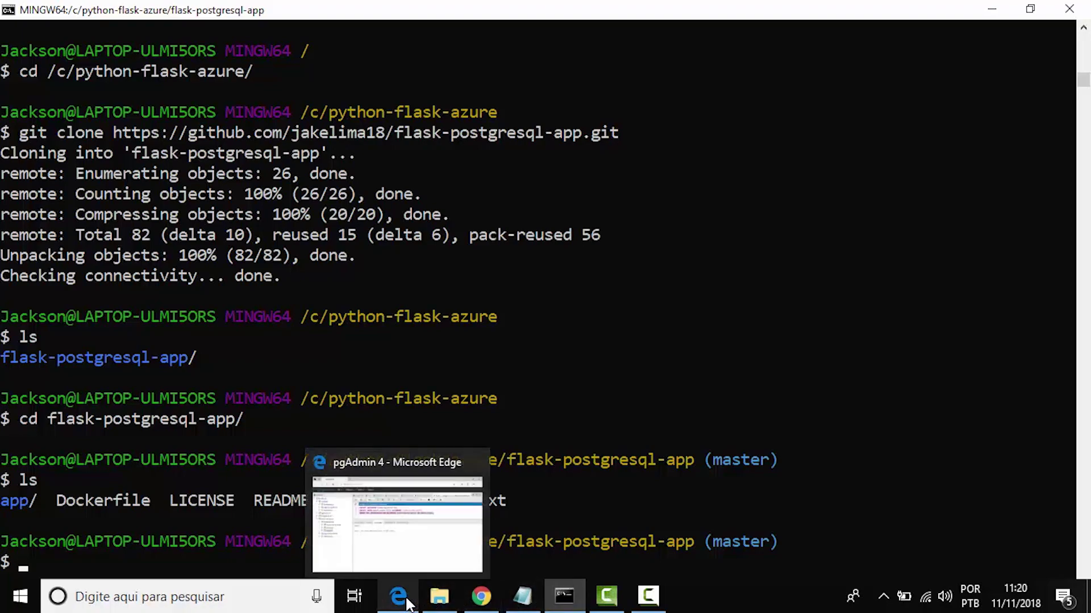
pyautogui.click(406, 600)
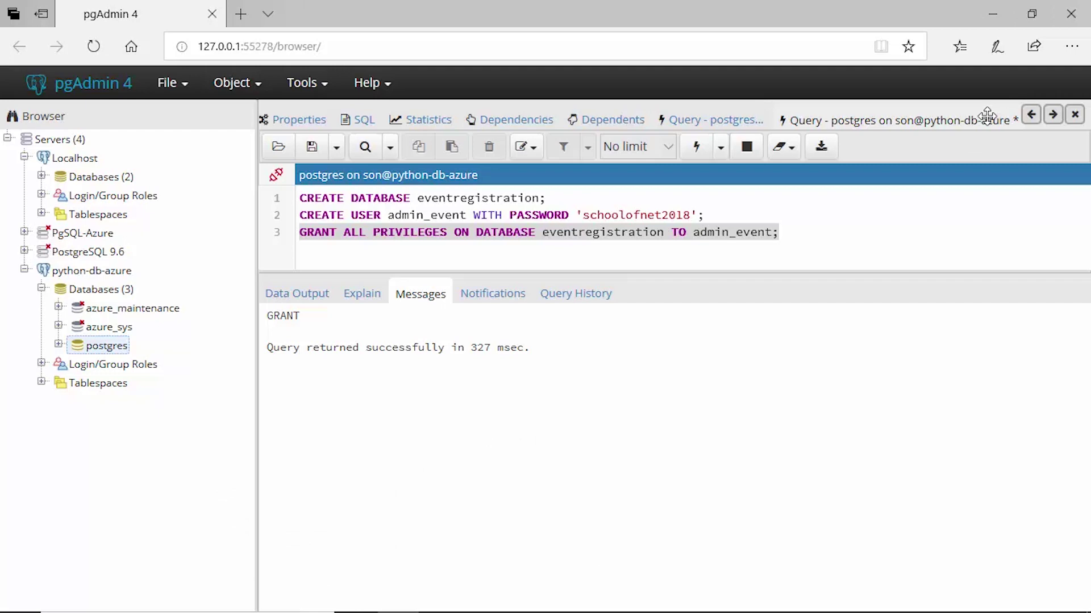
# Close the python-db-azure query panel without saving and collapse its server tree
pyautogui.rightClick(961, 120)
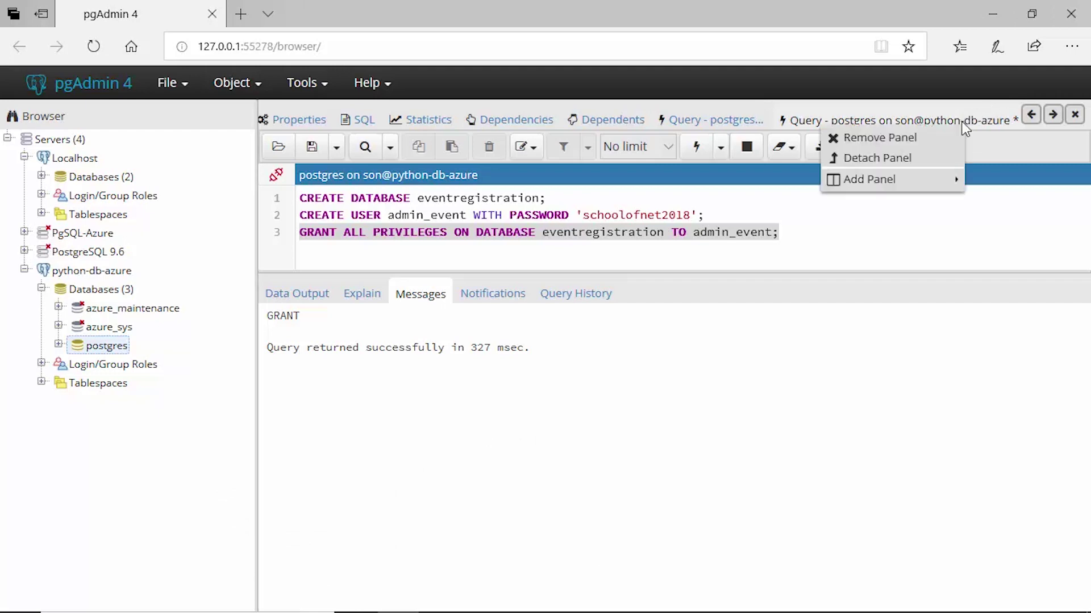
pyautogui.click(934, 139)
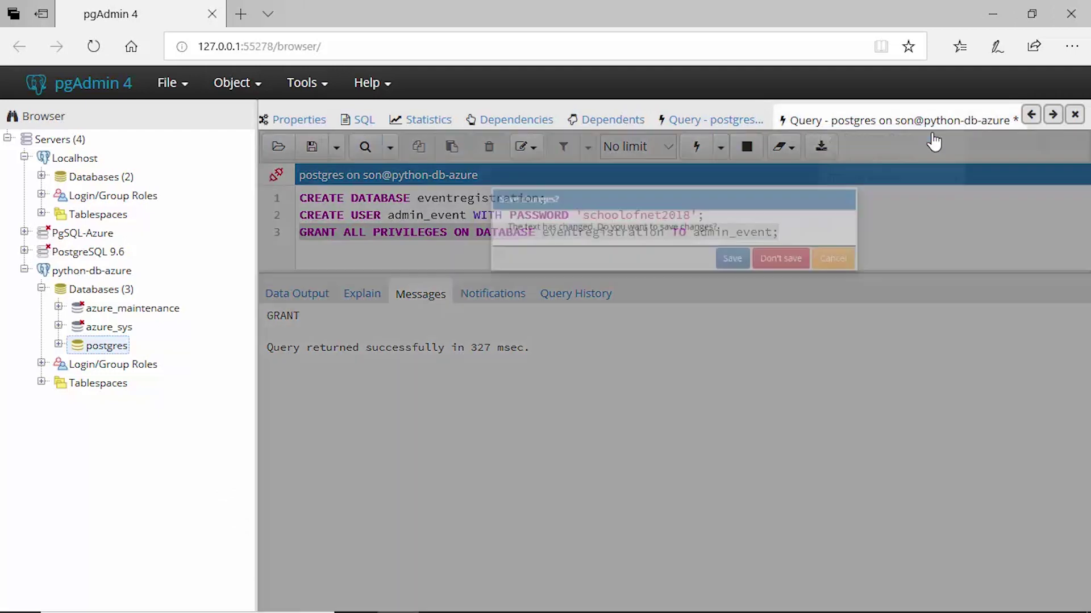
pyautogui.click(823, 272)
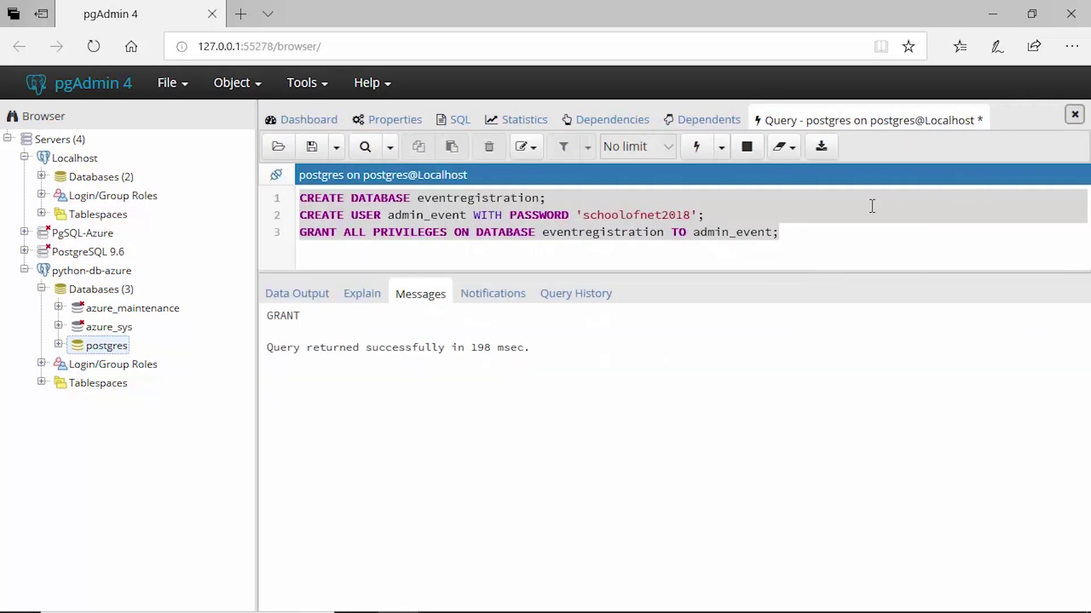
pyautogui.click(24, 271)
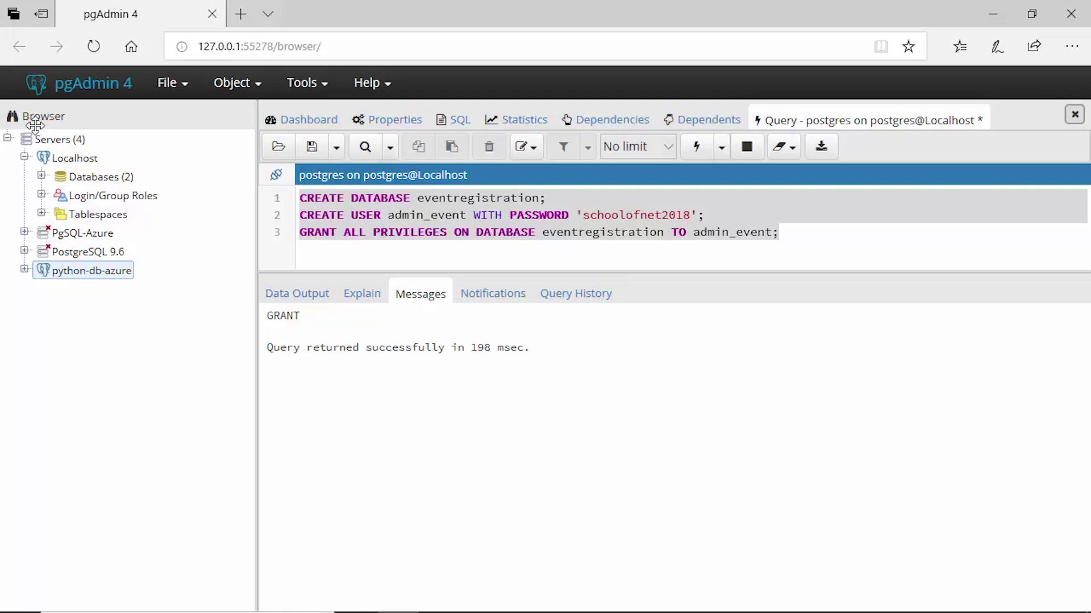
# Disconnect the Localhost server and delete its registration
pyautogui.click(24, 157)
pyautogui.click(59, 159)
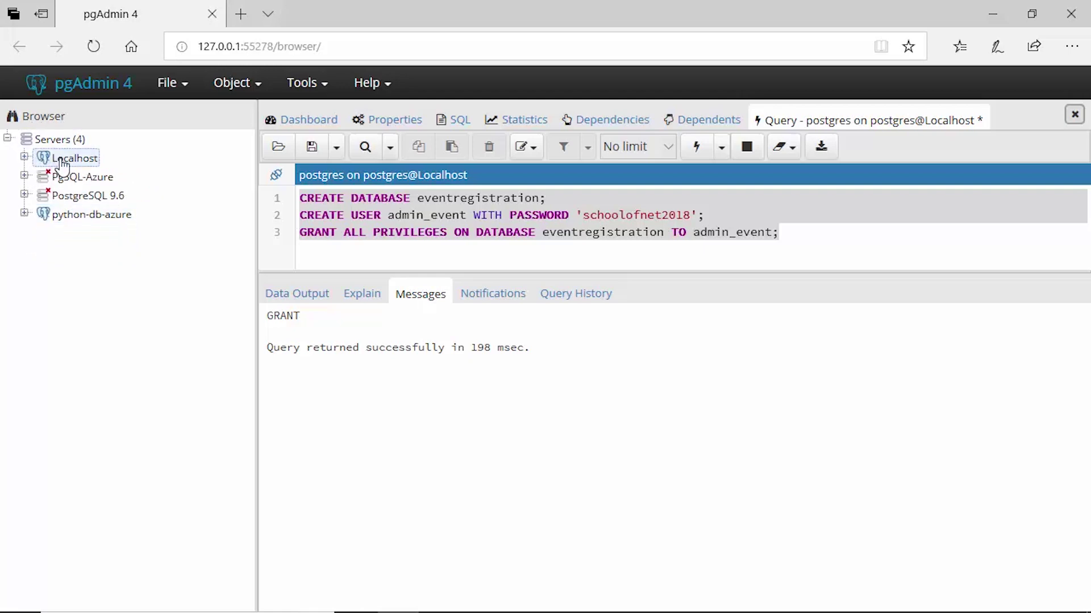
pyautogui.rightClick(63, 165)
pyautogui.click(139, 238)
pyautogui.click(714, 218)
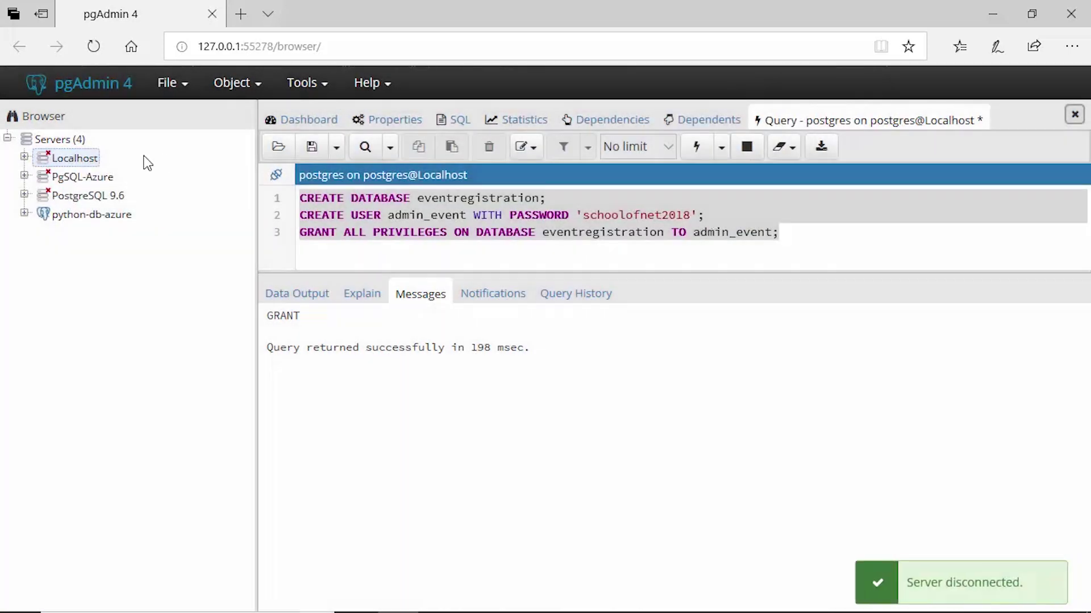
pyautogui.rightClick(85, 161)
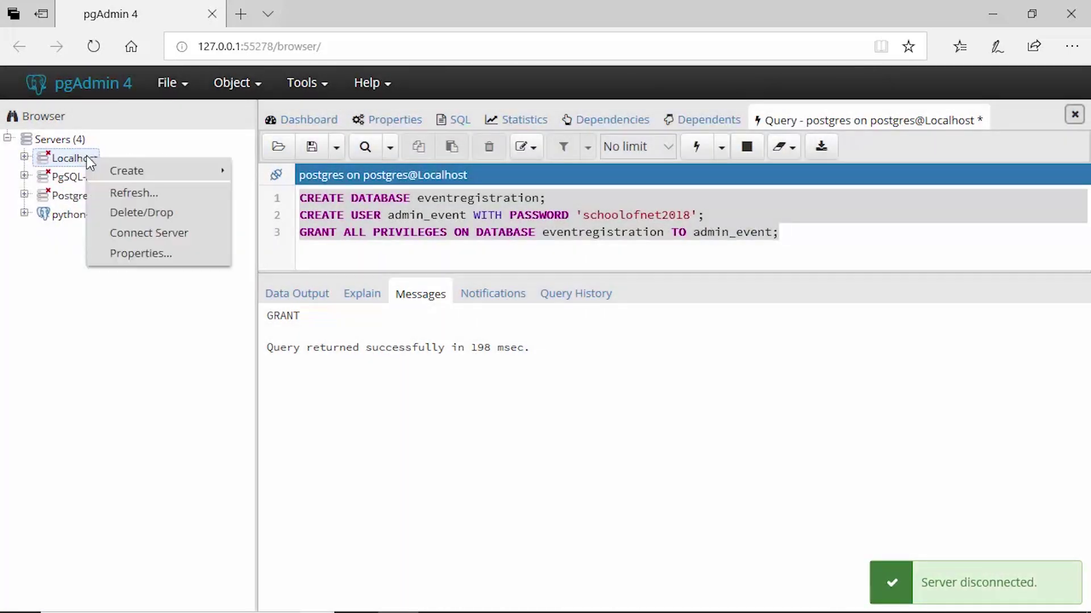
pyautogui.click(171, 215)
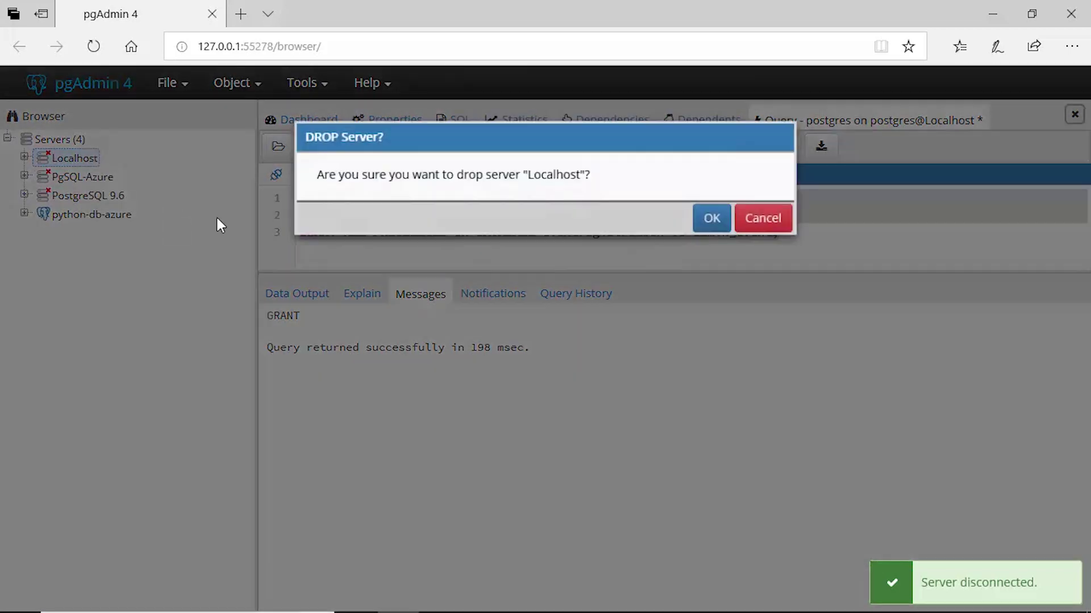
pyautogui.click(710, 219)
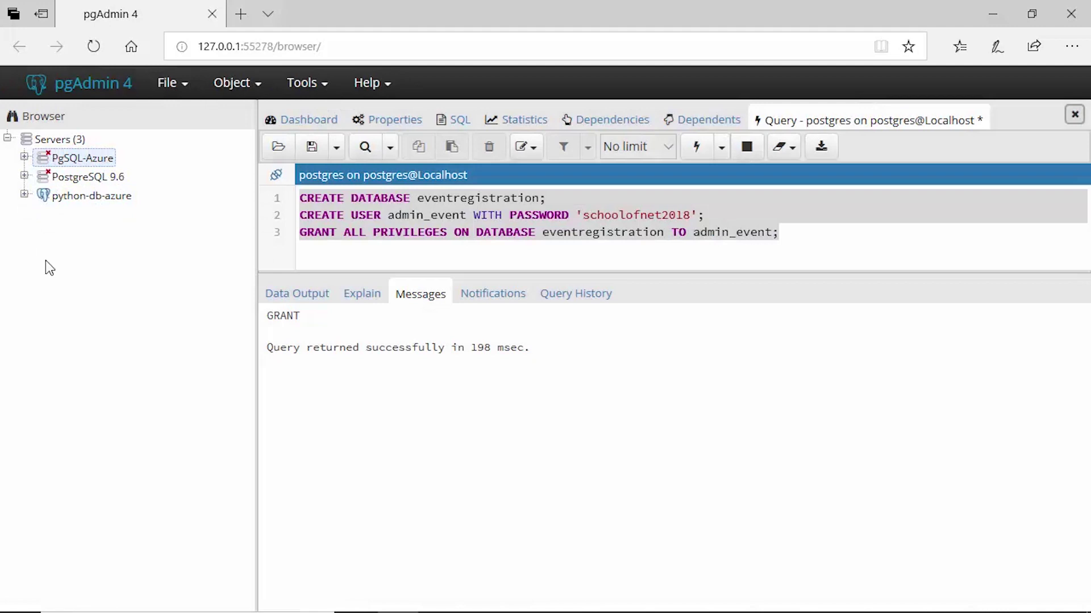
pyautogui.click(45, 140)
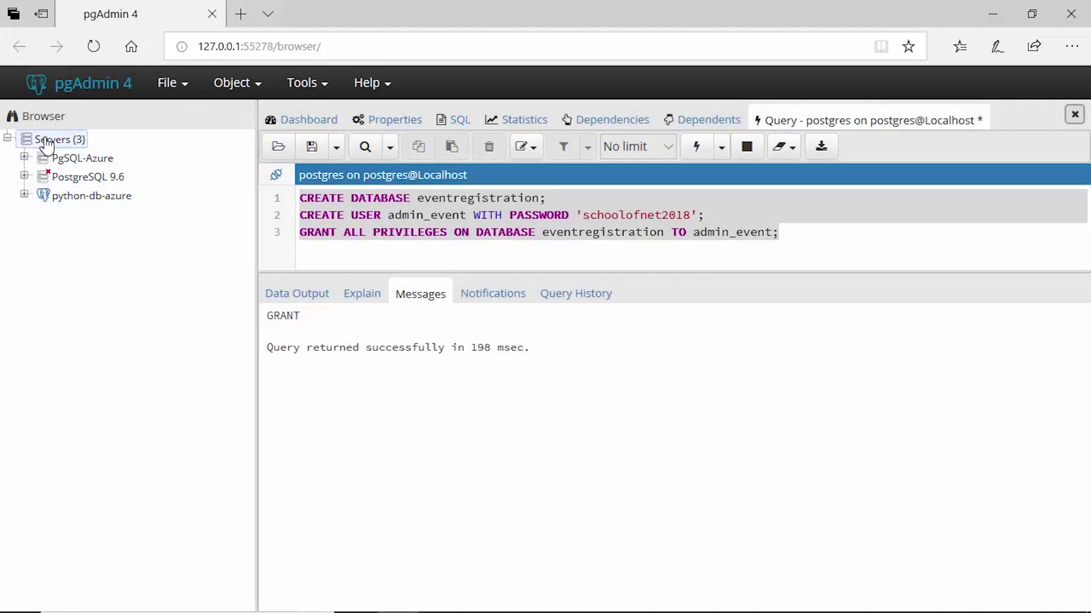
pyautogui.rightClick(46, 141)
# Create a new server named Localhost with host name localhost
pyautogui.moveTo(101, 159)
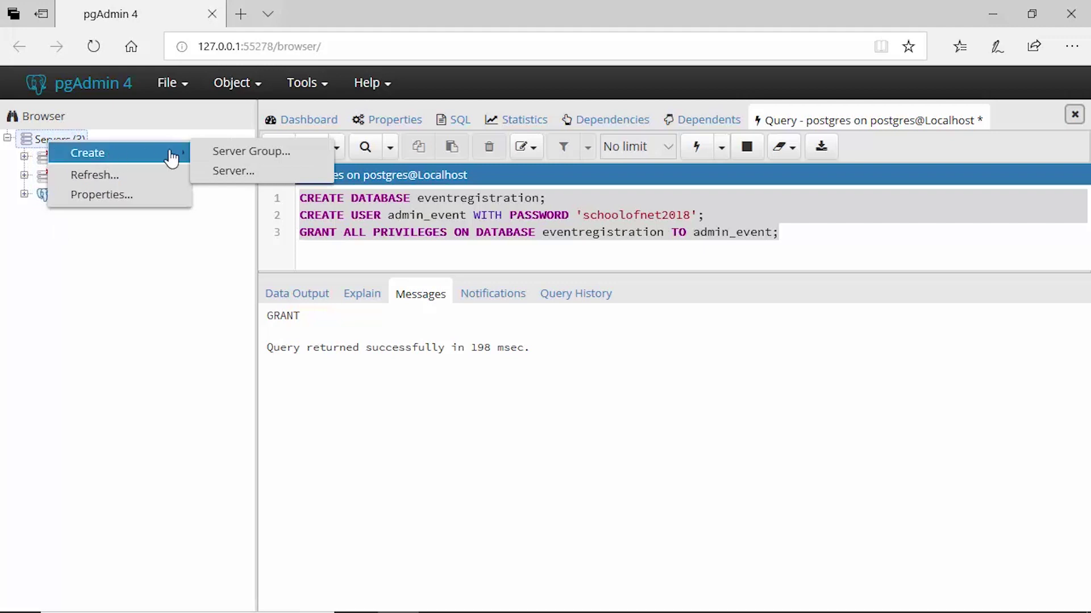
pyautogui.click(229, 172)
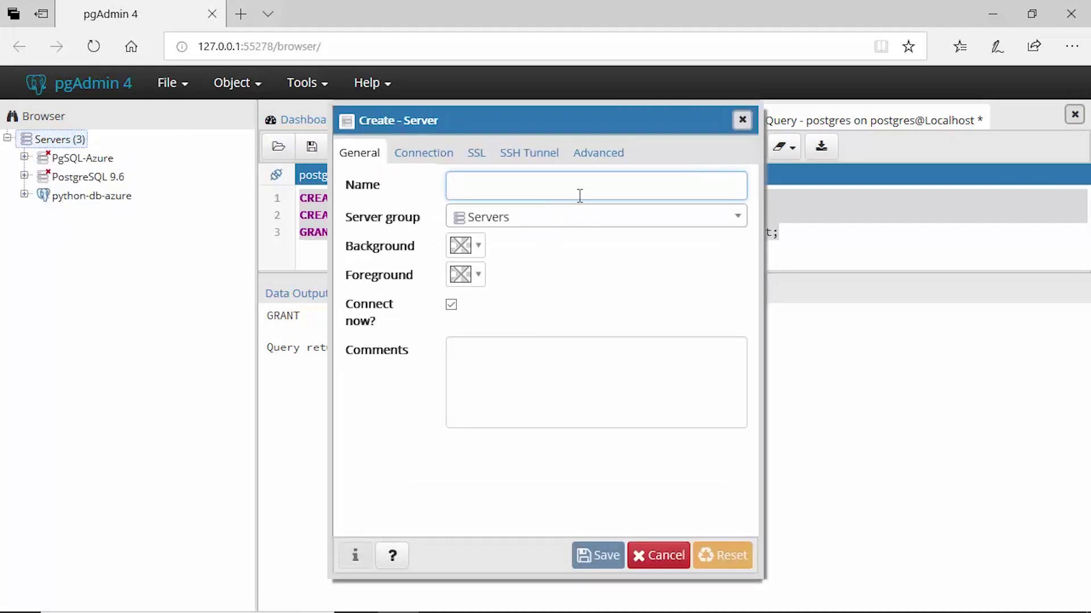
pyautogui.write('Loca')
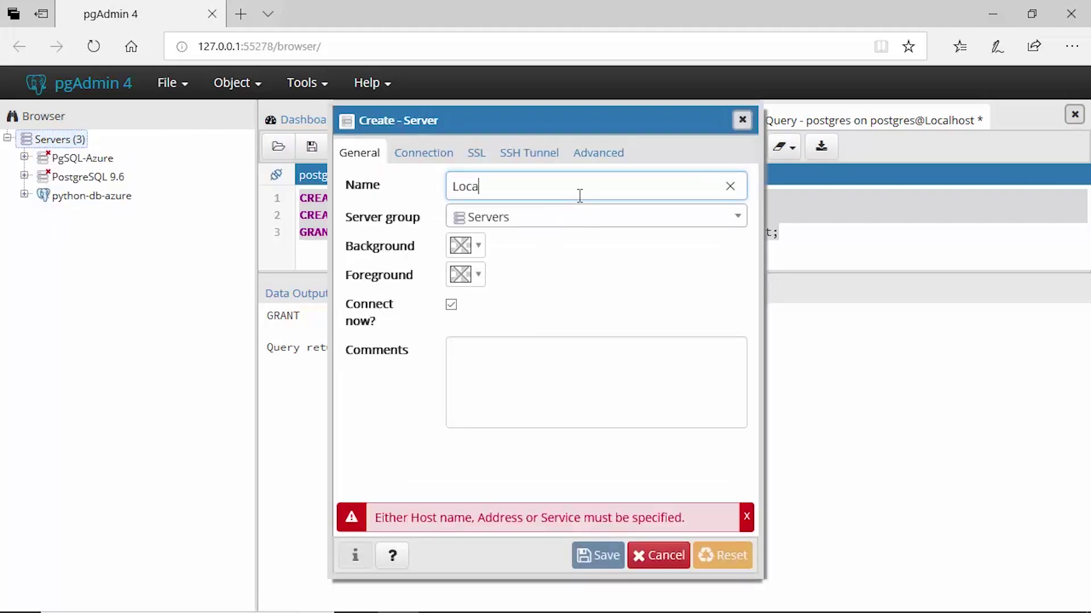
pyautogui.write('lhost')
pyautogui.click(421, 158)
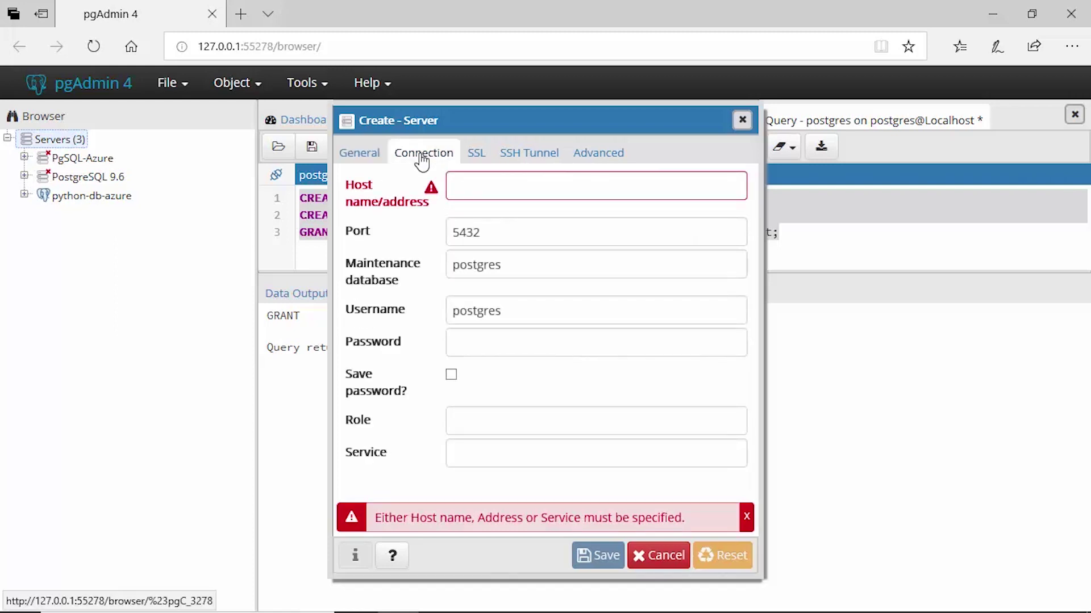
pyautogui.click(514, 188)
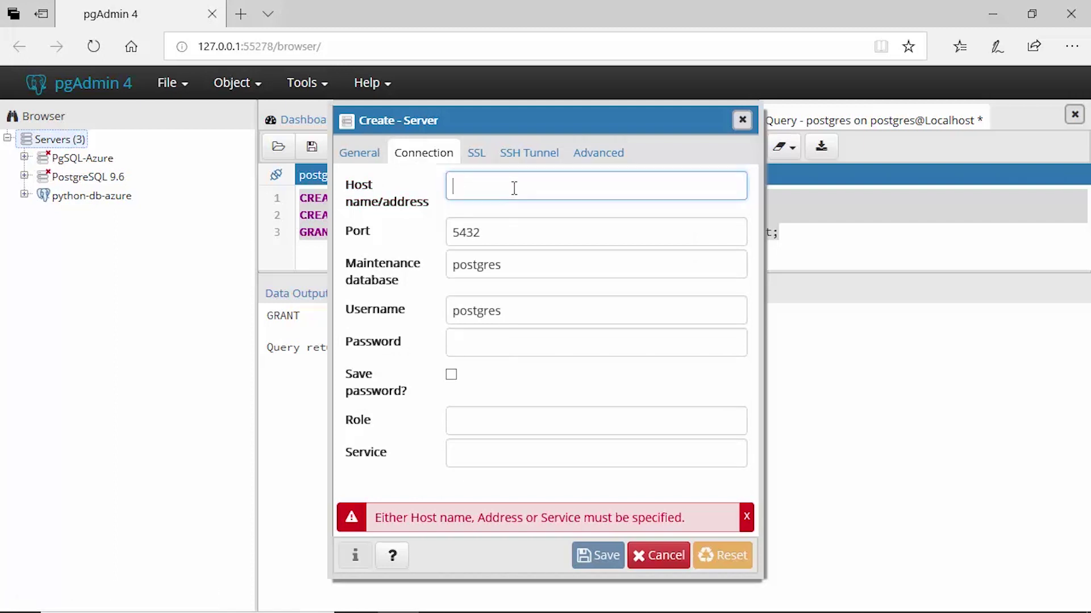
pyautogui.write('localhost')
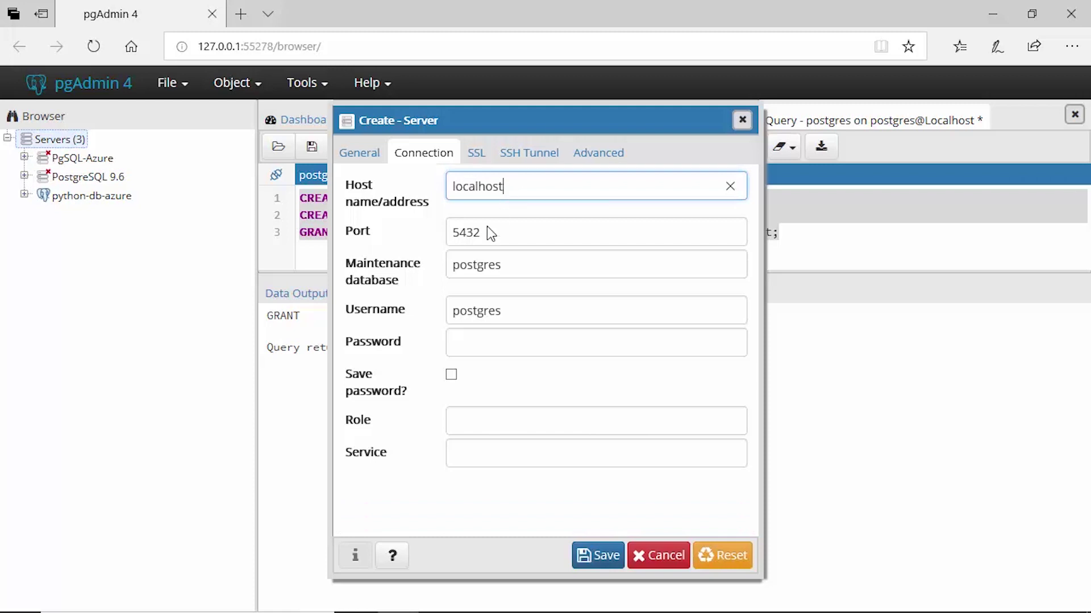
# Use port 5432, username postgres and the account password, and save the server
pyautogui.click(562, 233)
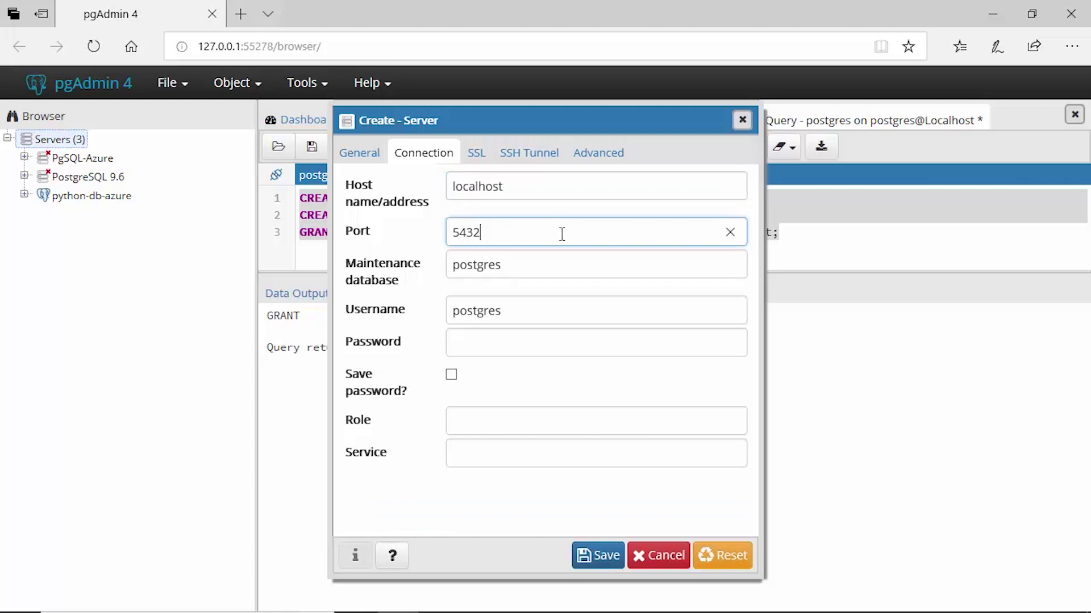
pyautogui.click(570, 312)
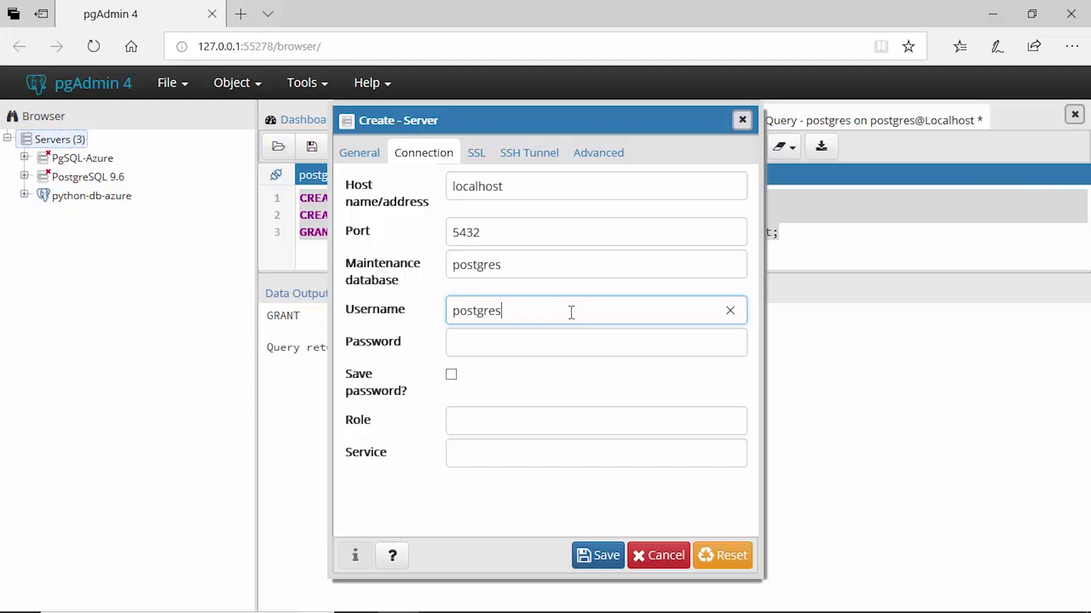
pyautogui.click(571, 343)
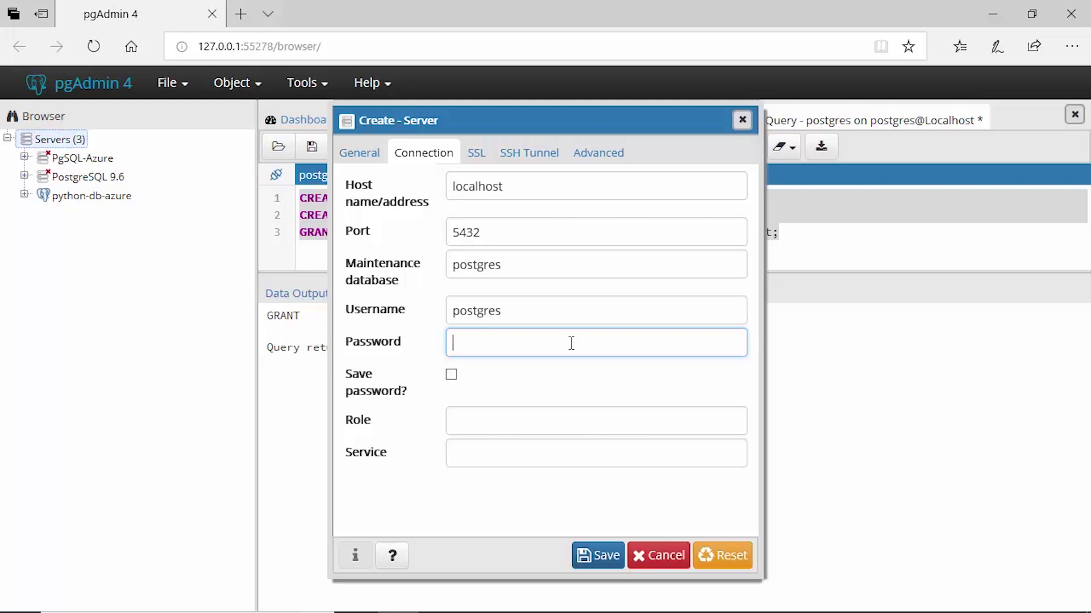
pyautogui.write('***')
pyautogui.press('BackSpace')
pyautogui.press('BackSpace')
pyautogui.press('BackSpace')
pyautogui.write('***************')
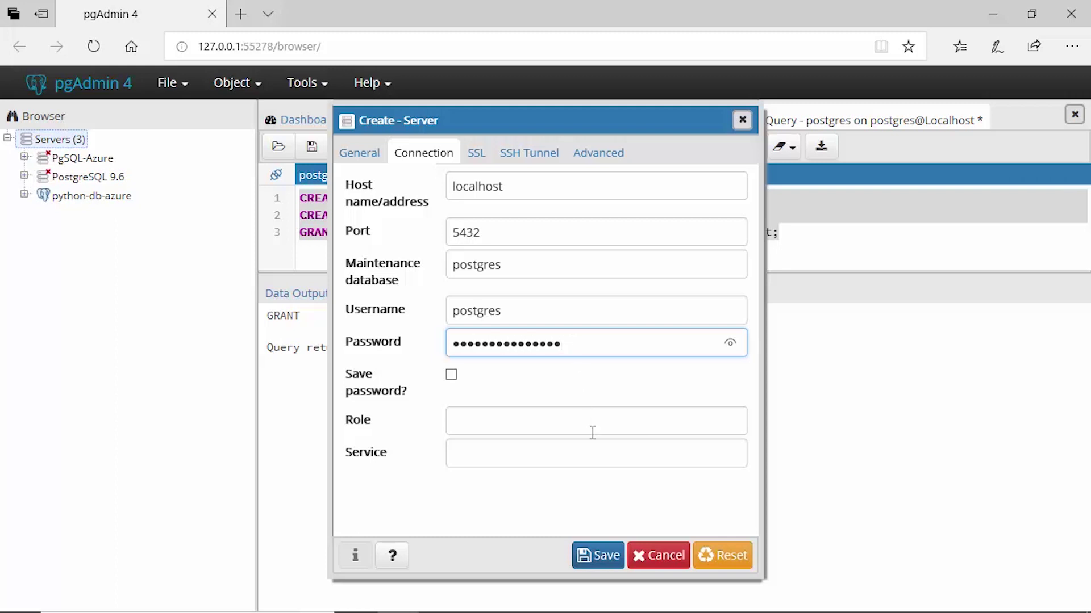
pyautogui.click(609, 558)
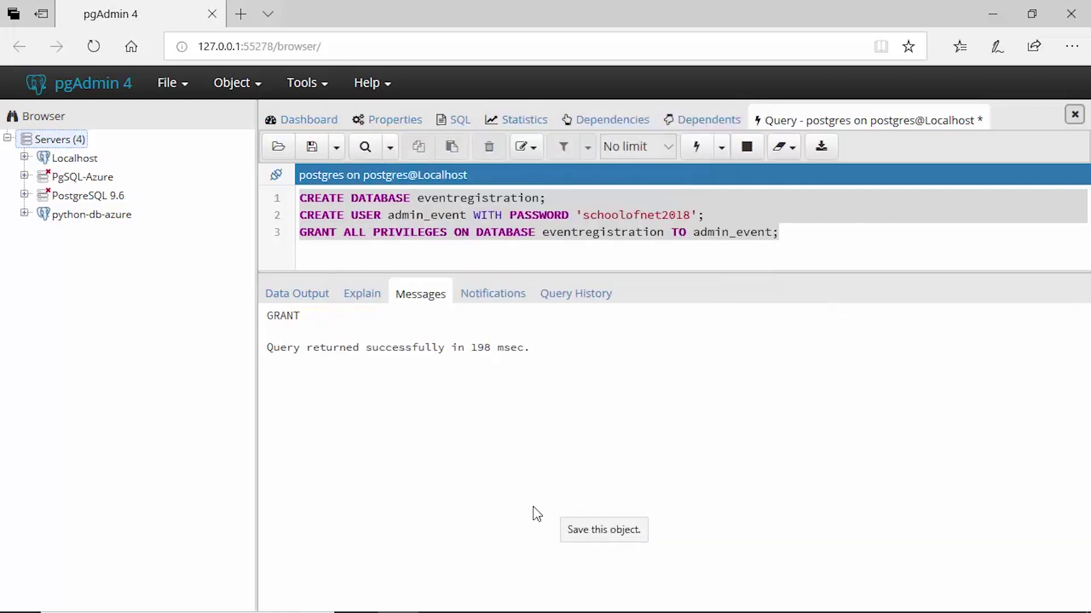
# Drop the eventregistration database under Localhost > Databases and confirm the deletion
pyautogui.click(24, 157)
pyautogui.click(41, 176)
pyautogui.click(138, 199)
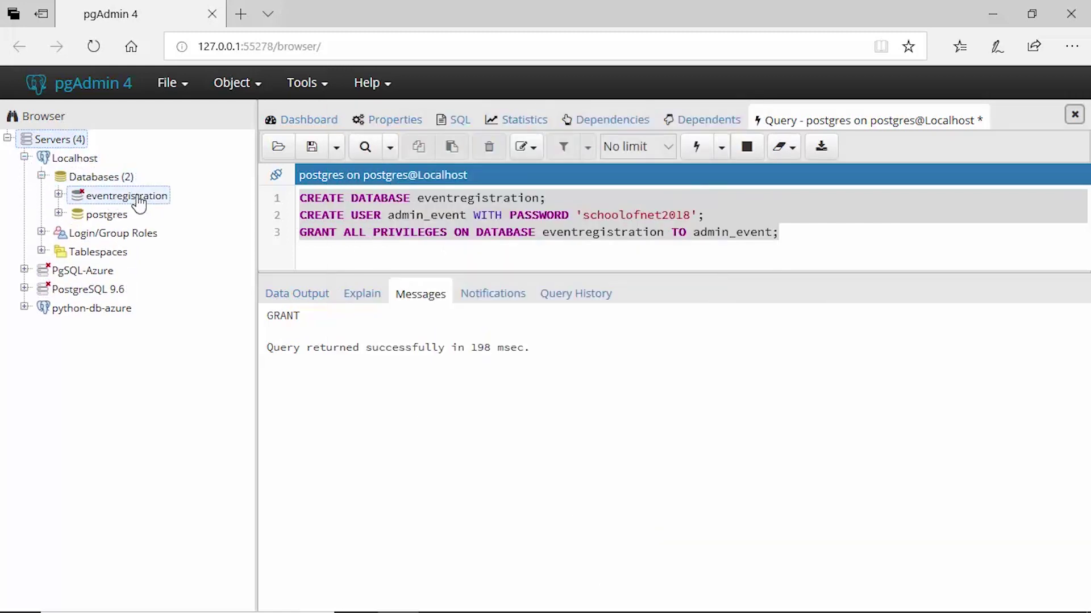
pyautogui.rightClick(139, 203)
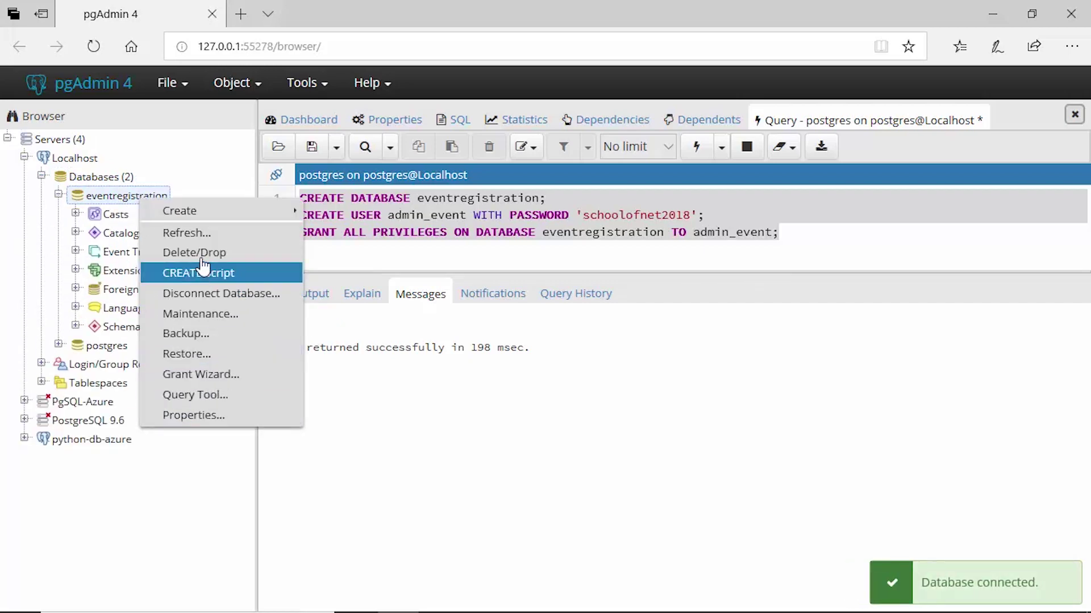
pyautogui.click(170, 253)
pyautogui.click(715, 218)
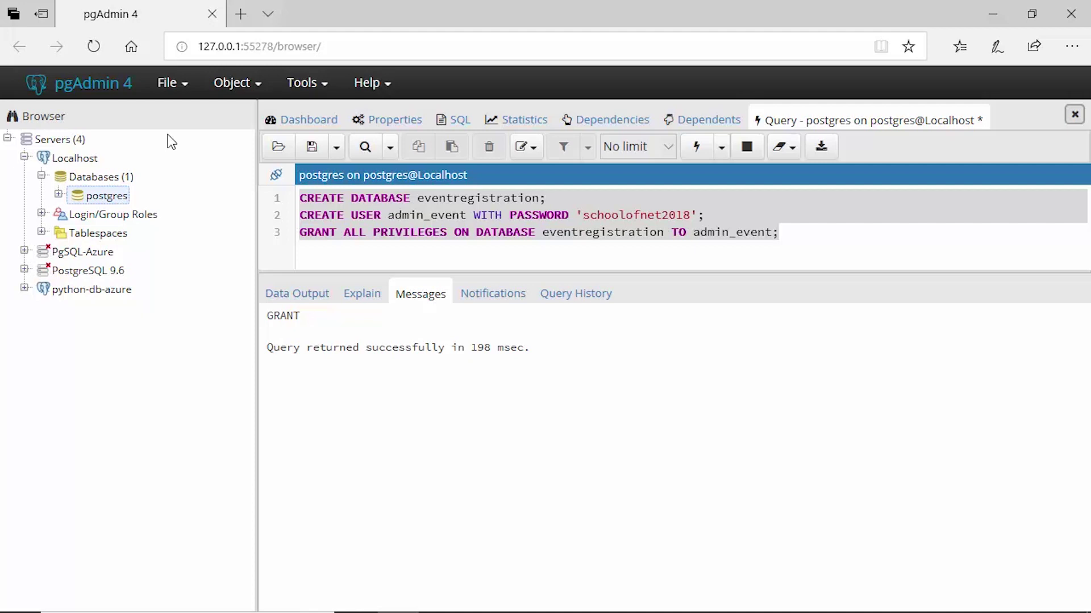
pyautogui.rightClick(112, 206)
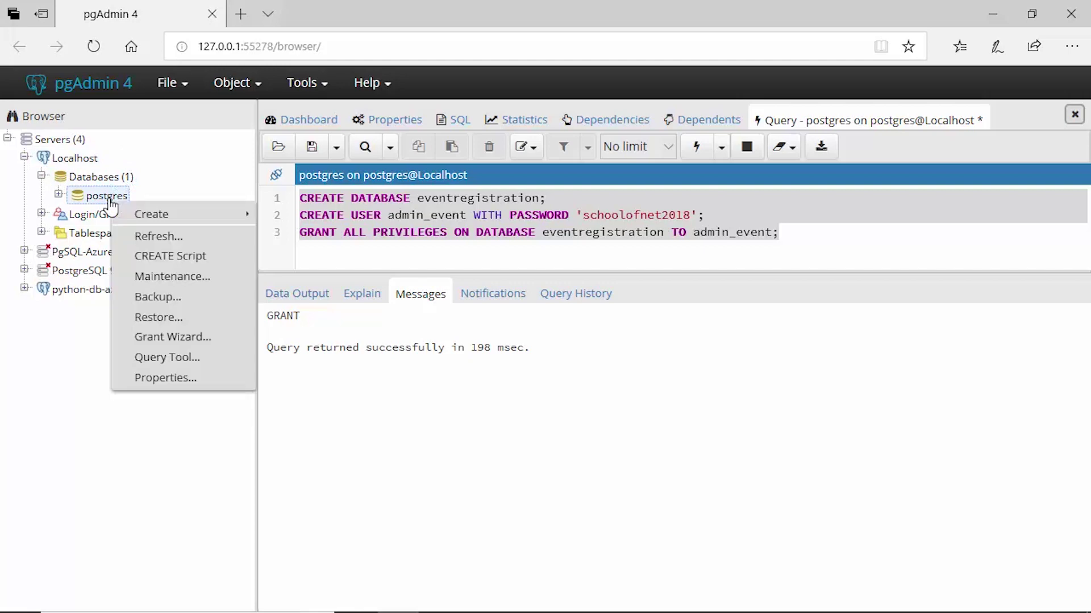
# Open a Query Tool on postgres and paste in the three setup statements from the earlier query
pyautogui.click(203, 363)
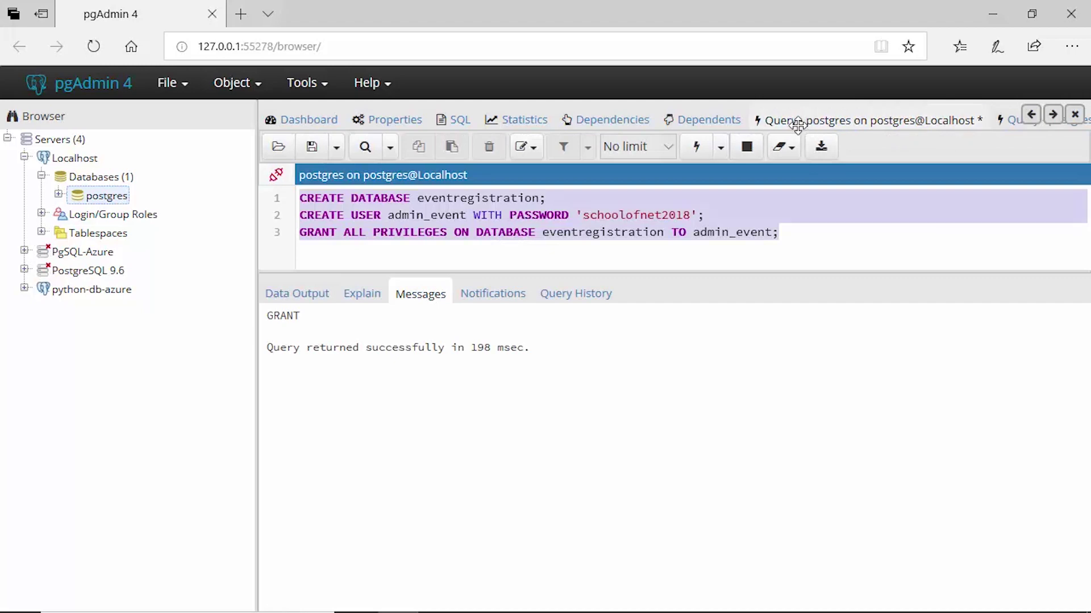
pyautogui.click(797, 124)
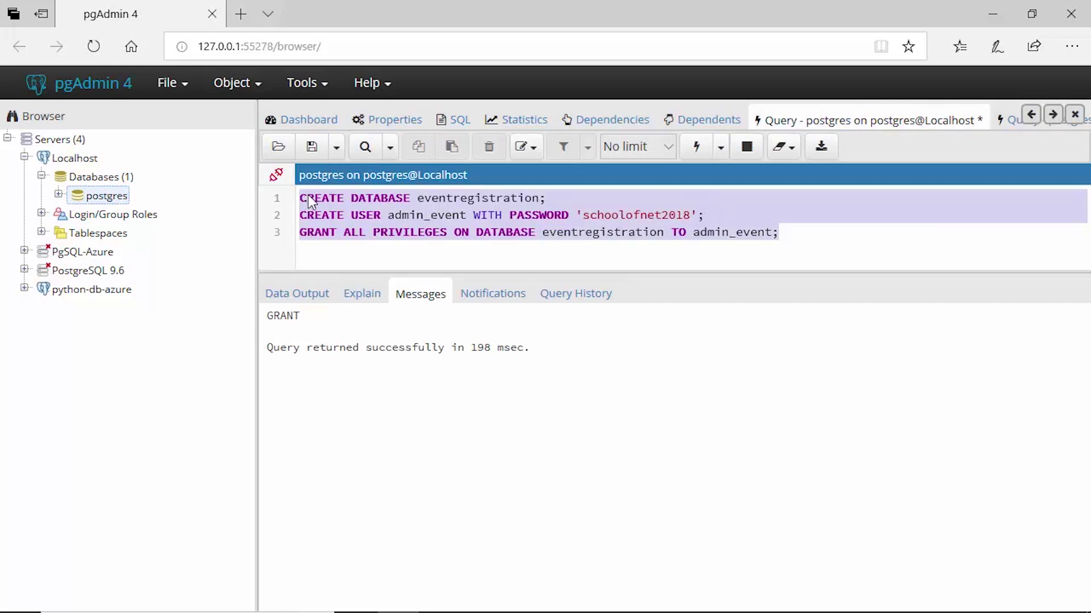
pyautogui.click(784, 228)
pyautogui.moveTo(783, 229); pyautogui.dragTo(294, 202)
pyautogui.hotkey('ctrl', 'c')
pyautogui.click(1007, 120)
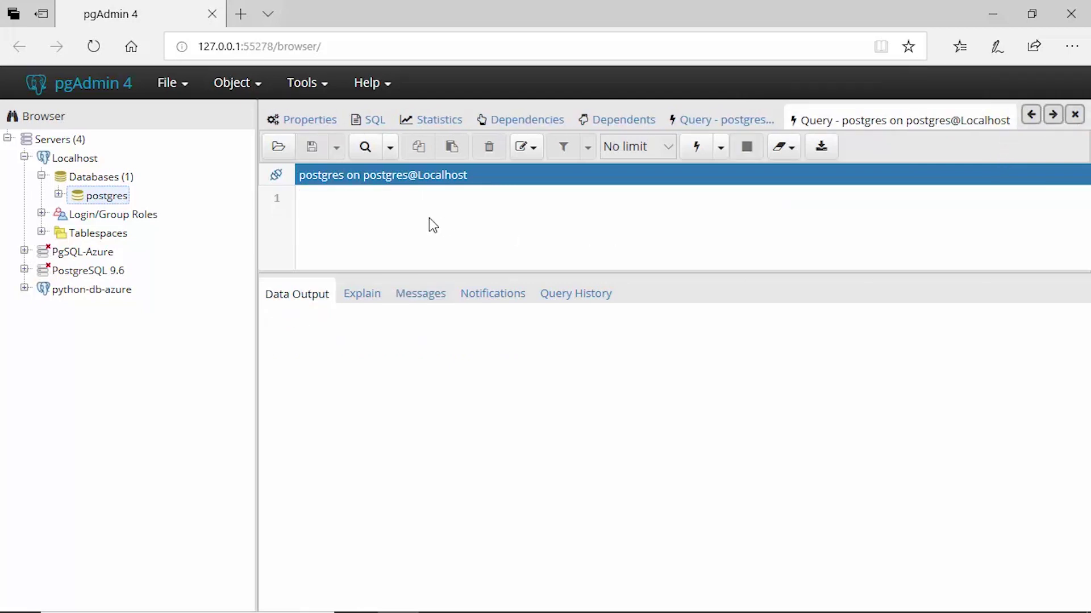
pyautogui.hotkey('ctrl', 'v')
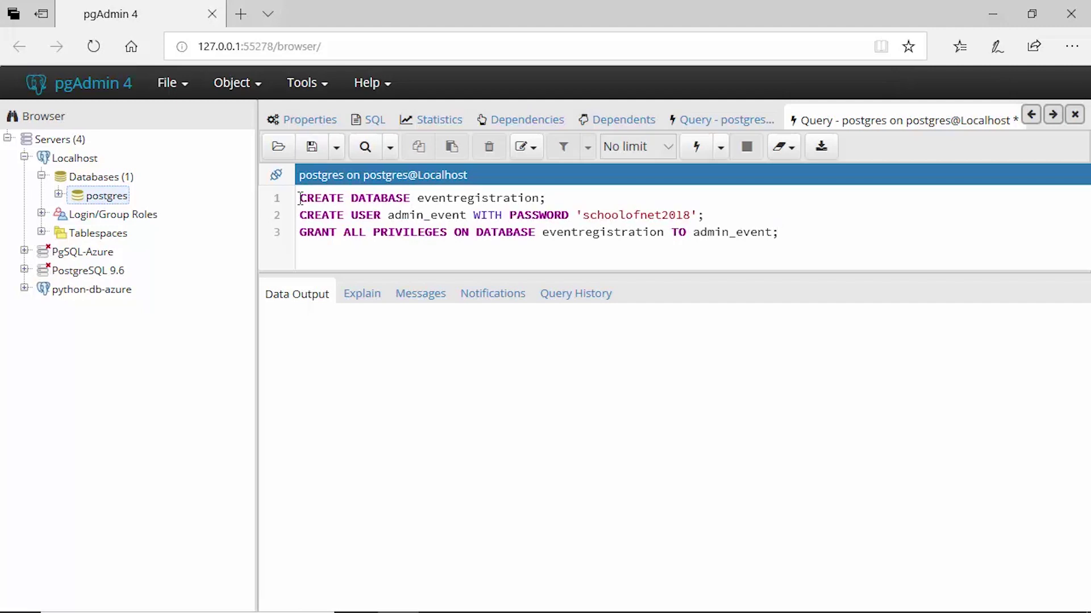
# Execute only line 1, CREATE DATABASE eventregistration
pyautogui.moveTo(417, 198); pyautogui.dragTo(294, 202)
pyautogui.click(566, 197)
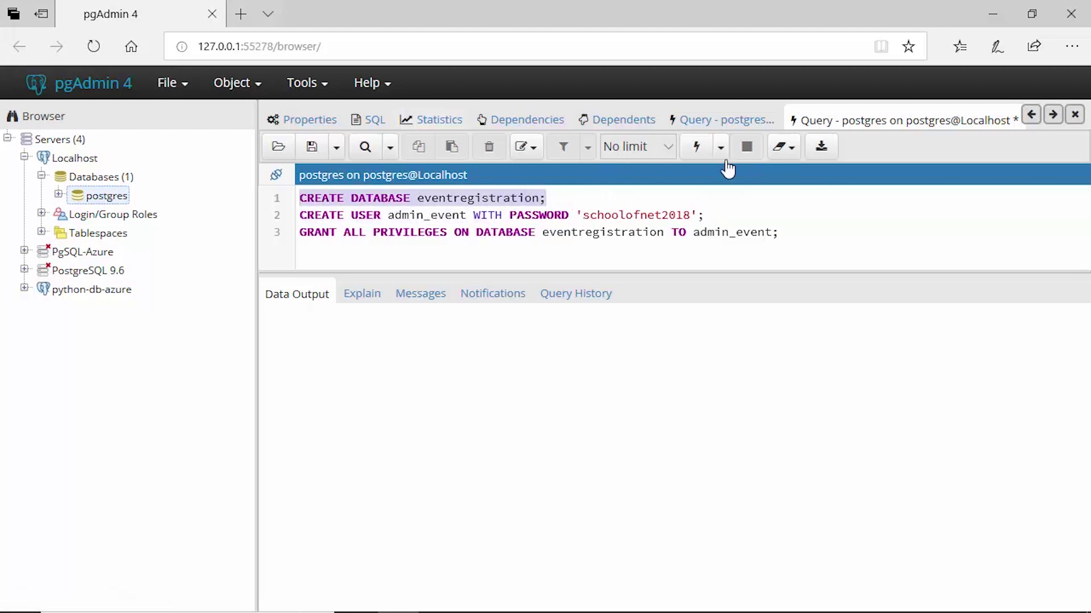
pyautogui.click(697, 148)
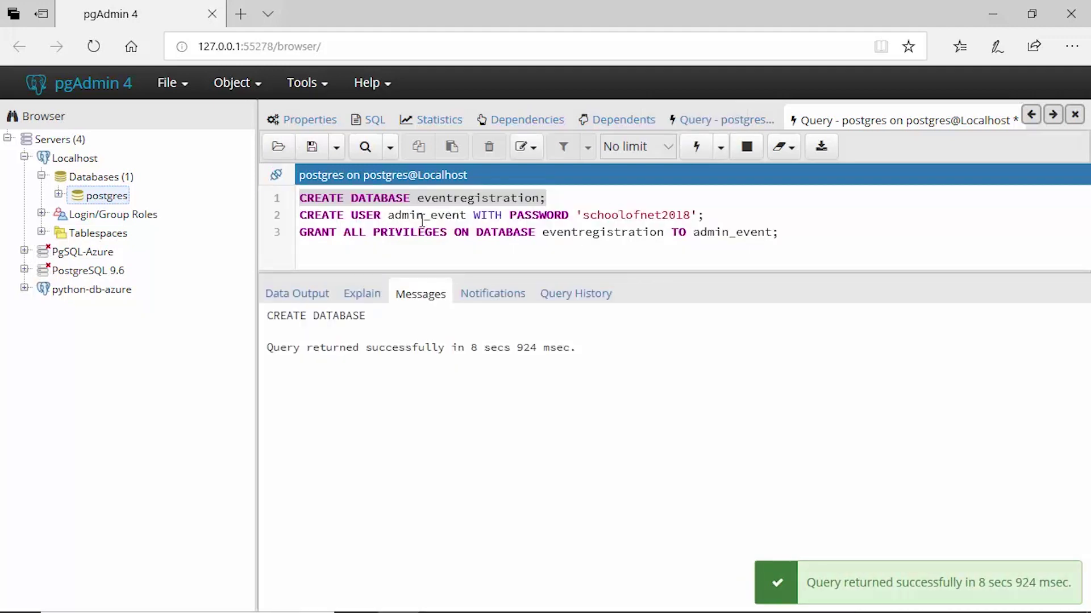
pyautogui.click(470, 219)
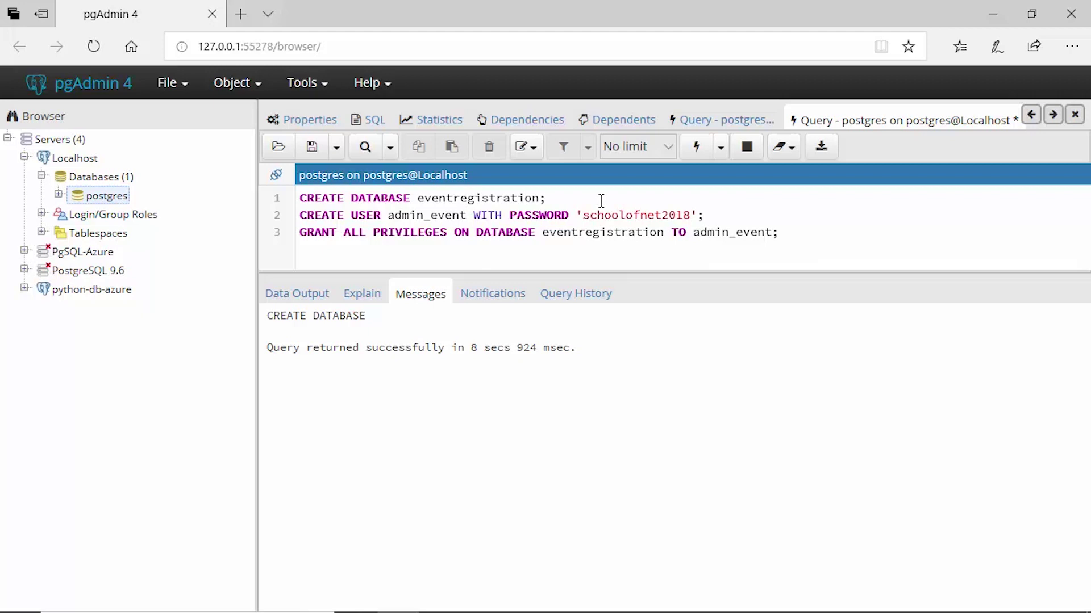
# Change the user name on line 2 from admin_event to manager_db
pyautogui.press('BackSpace')
pyautogui.press('BackSpace')
pyautogui.press('BackSpace')
pyautogui.press('BackSpace')
pyautogui.press('BackSpace')
pyautogui.press('BackSpace')
pyautogui.press('BackSpace')
pyautogui.press('BackSpace')
pyautogui.press('BackSpace')
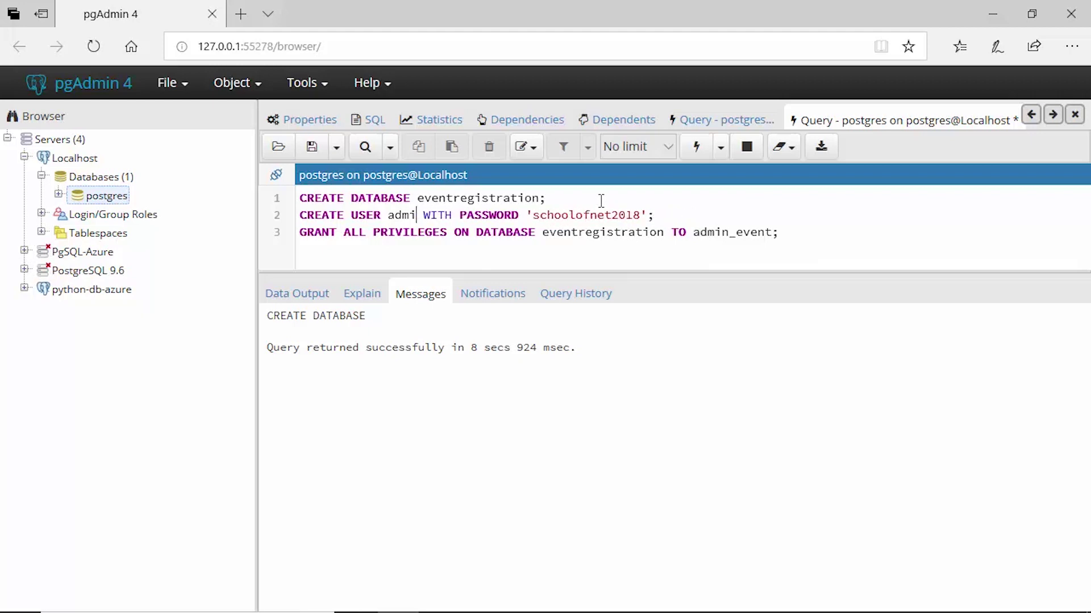
pyautogui.press('BackSpace')
pyautogui.press('BackSpace')
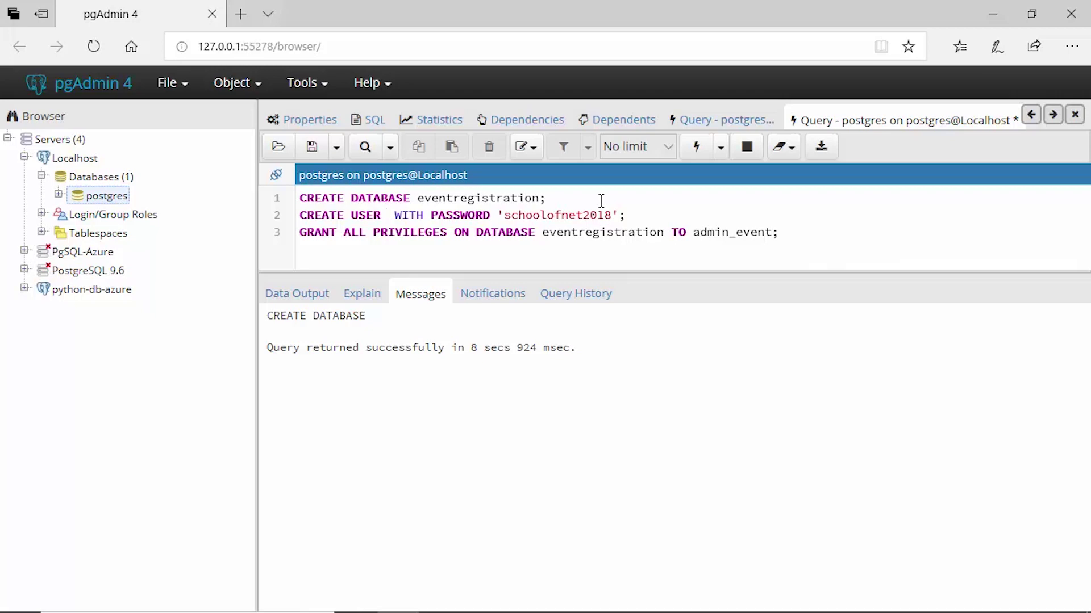
pyautogui.write('mana')
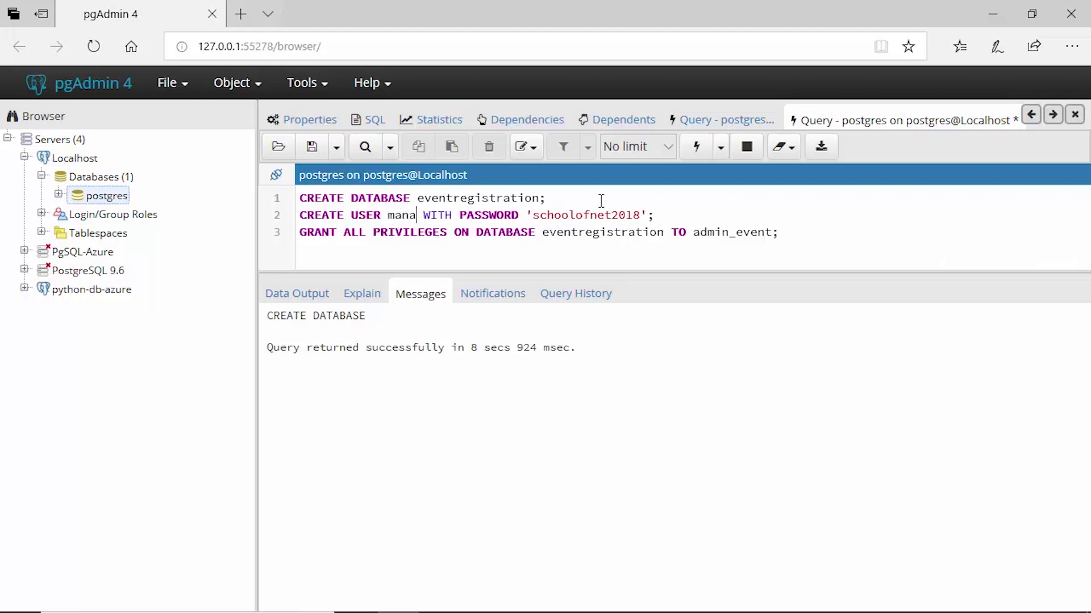
pyautogui.write('ger_db')
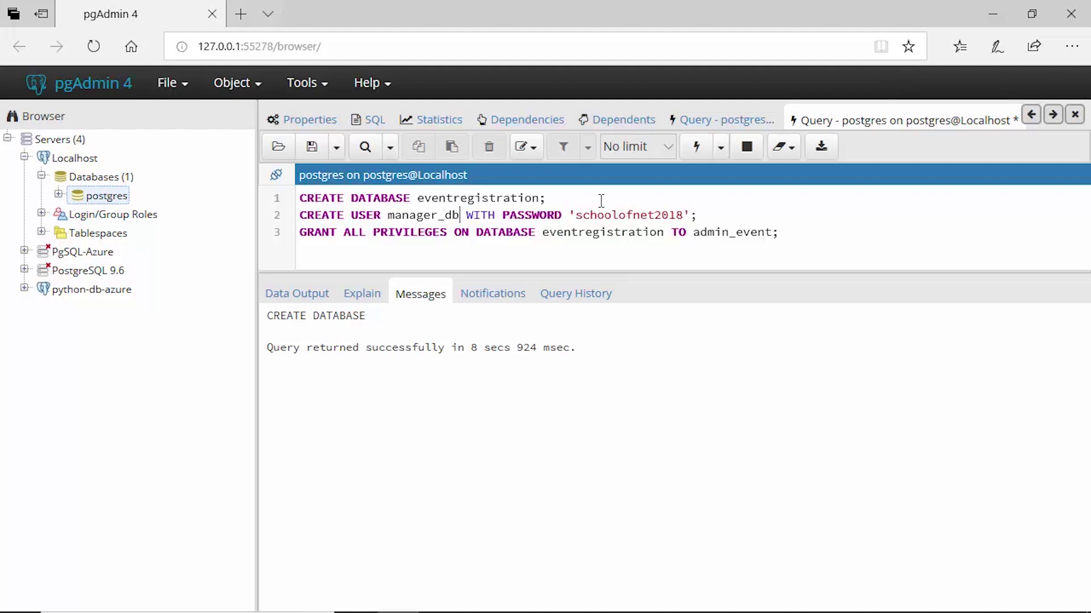
# Execute only the CREATE USER manager_db statement, which returns CREATE ROLE
pyautogui.moveTo(469, 219); pyautogui.dragTo(571, 218)
pyautogui.click(712, 216)
pyautogui.moveTo(711, 217); pyautogui.dragTo(299, 214)
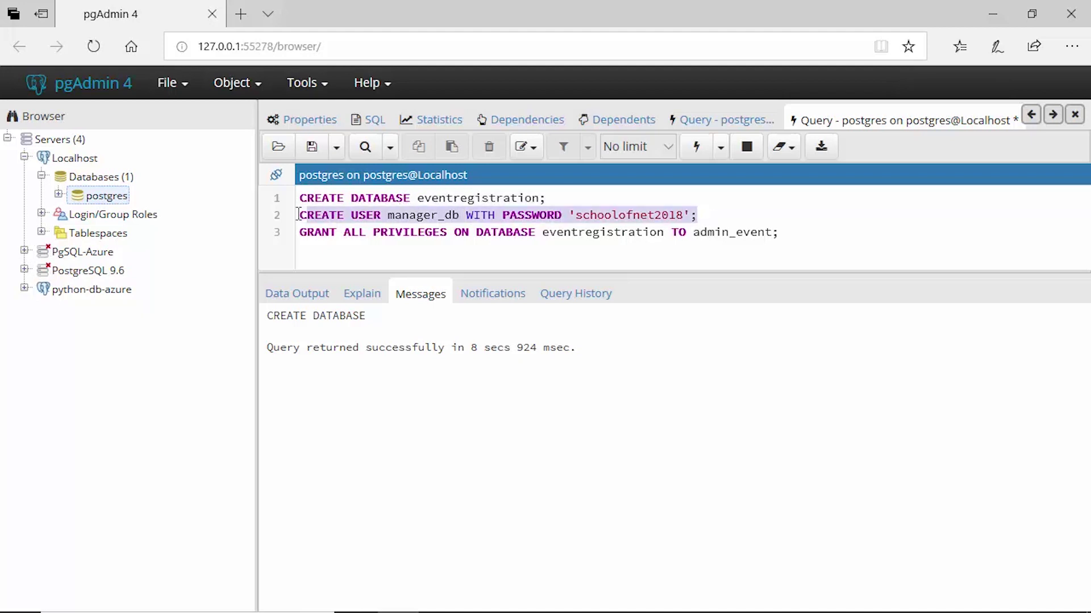
pyautogui.click(703, 154)
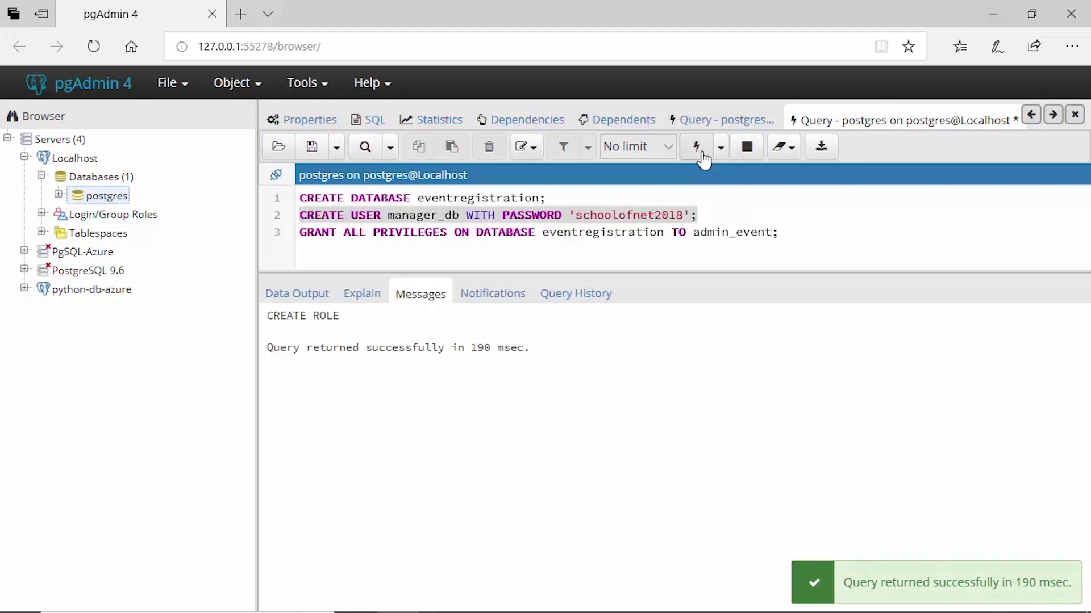
pyautogui.click(729, 215)
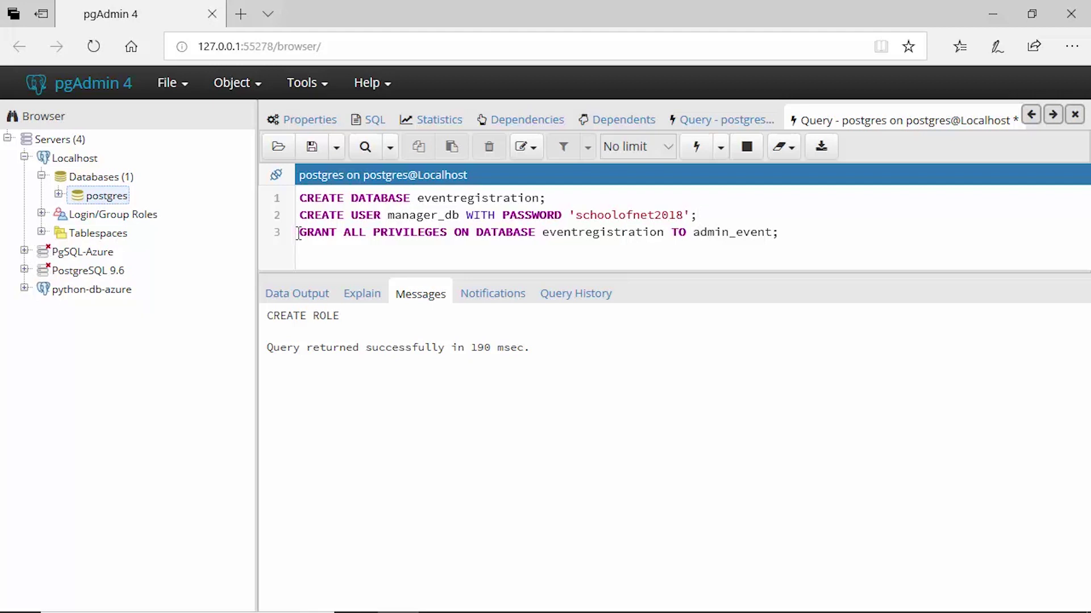
# Make manager_db the grantee on line 3 and execute that GRANT ALL PRIVILEGES statement alone
pyautogui.moveTo(344, 233); pyautogui.dragTo(447, 231)
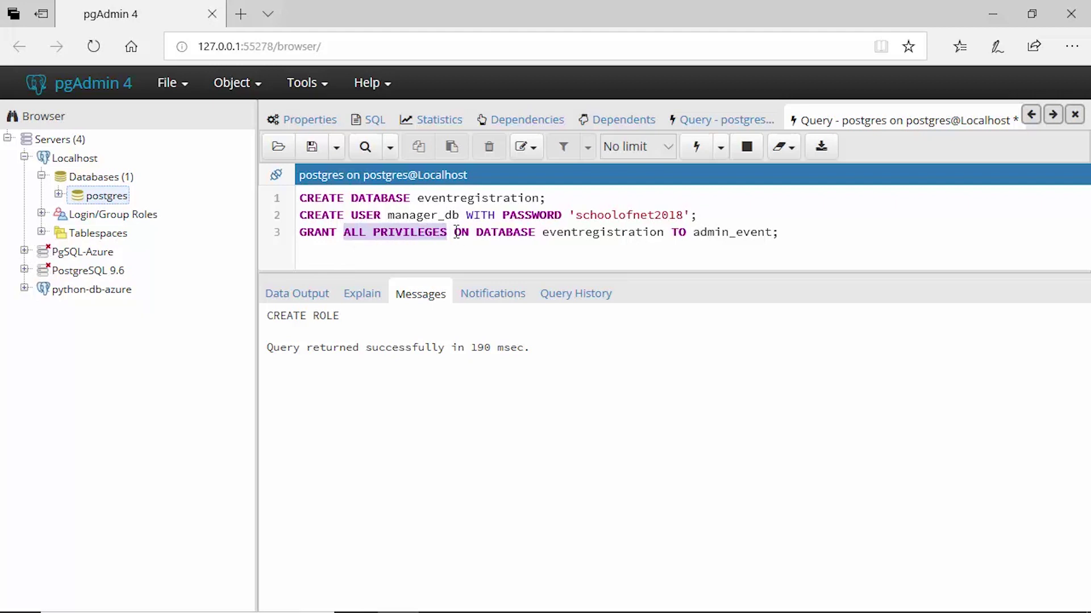
pyautogui.click(455, 232)
pyautogui.moveTo(466, 230); pyautogui.dragTo(535, 229)
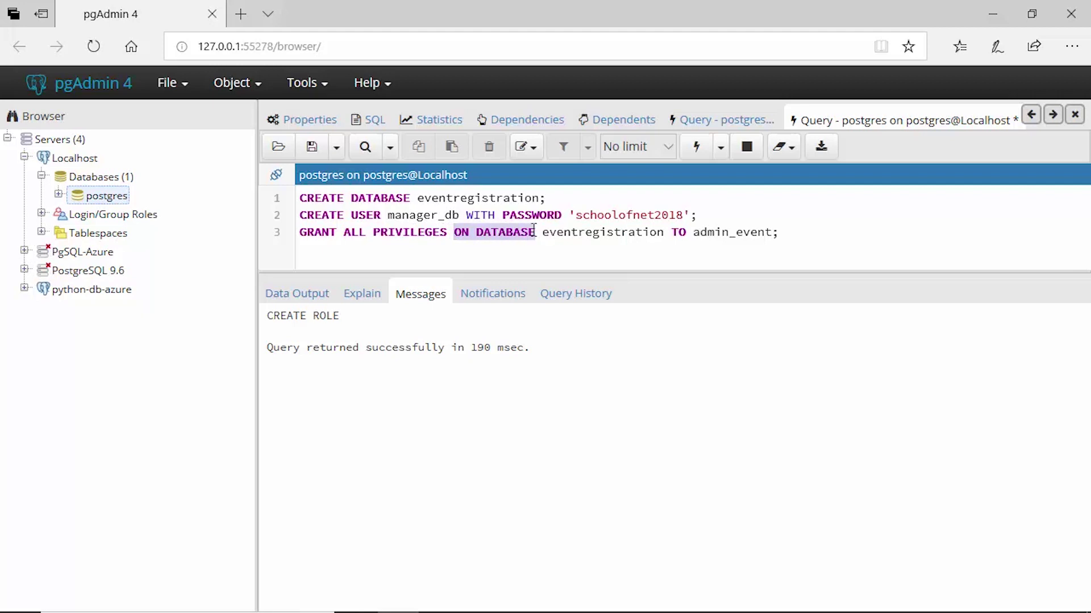
pyautogui.moveTo(544, 233); pyautogui.dragTo(771, 233)
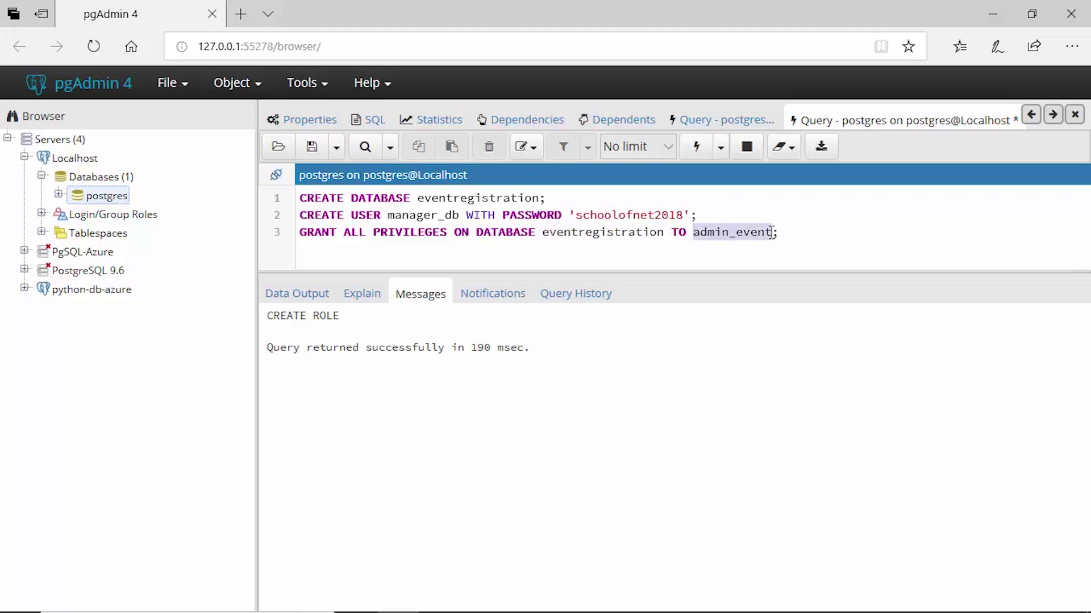
pyautogui.write('manager')
pyautogui.write('_db')
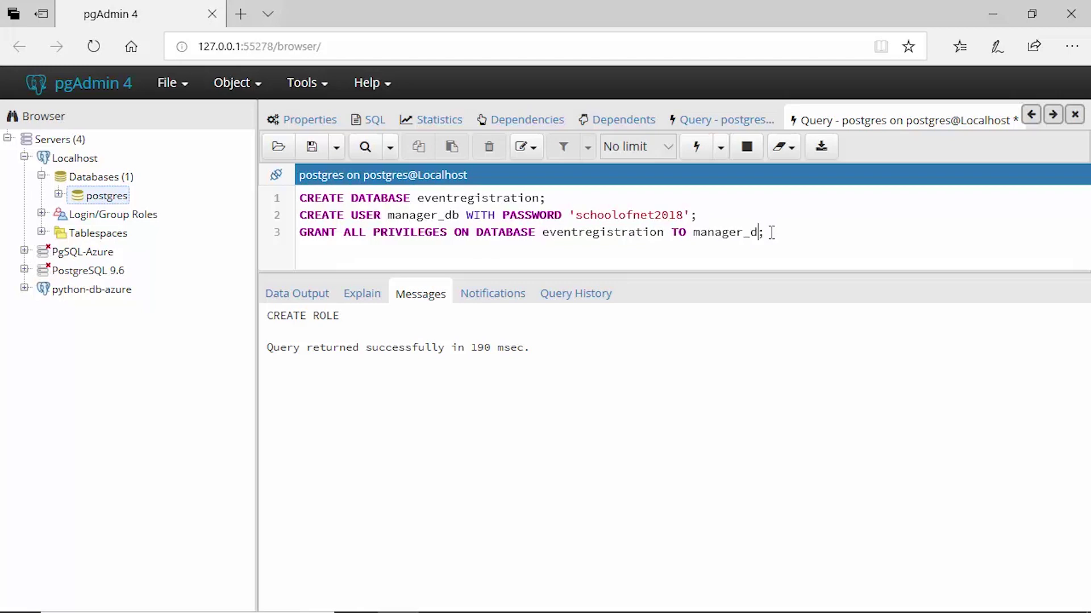
pyautogui.moveTo(785, 234); pyautogui.dragTo(297, 234)
pyautogui.click(701, 153)
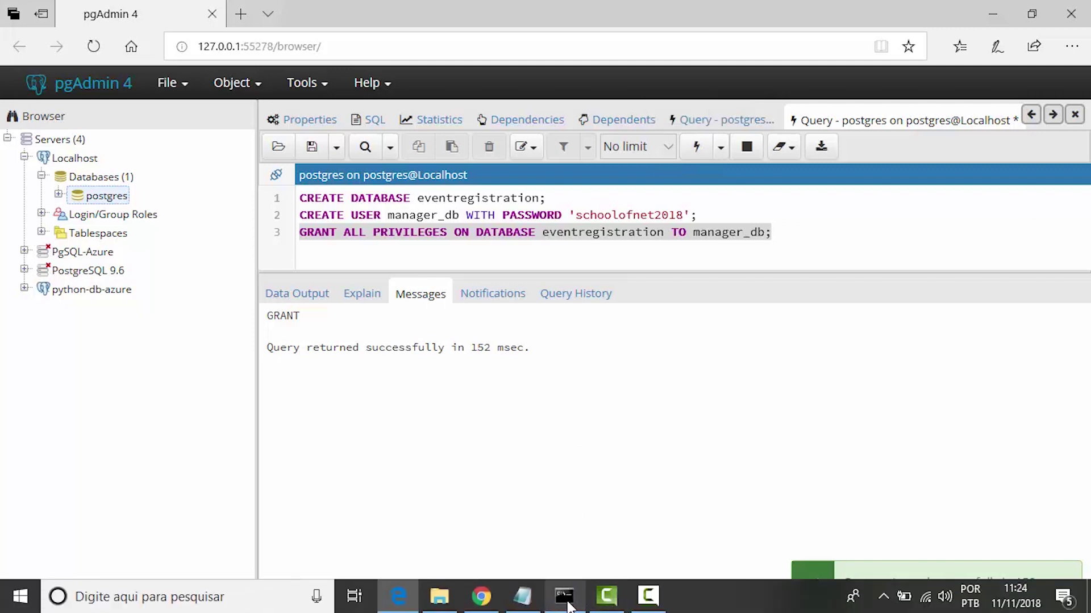
# In Git Bash, enter python -m venv venv in the flask-postgresql-app folder
pyautogui.click(569, 607)
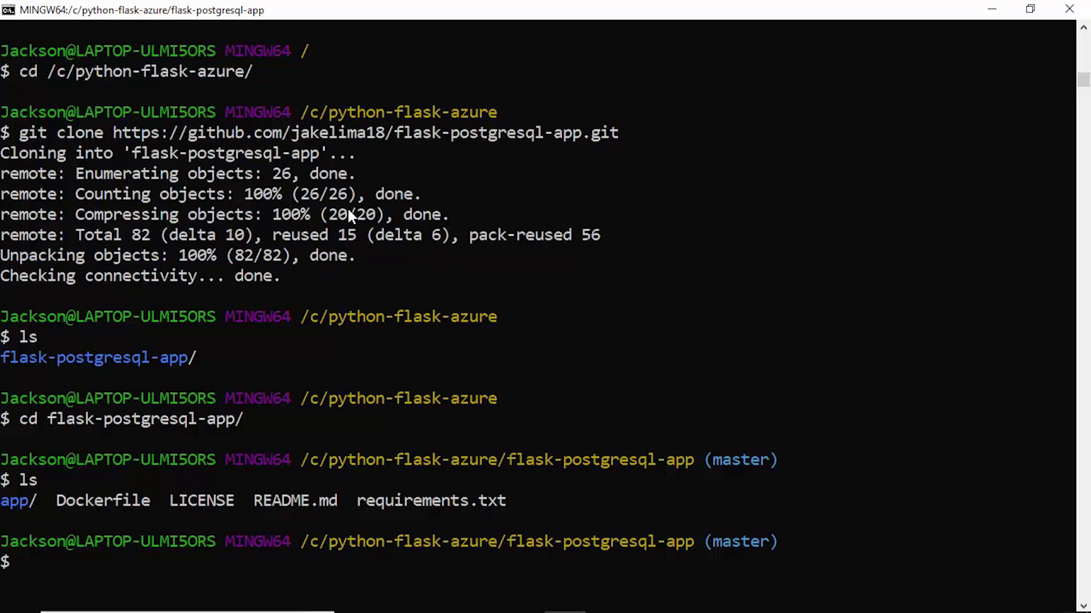
pyautogui.write('python -m ven')
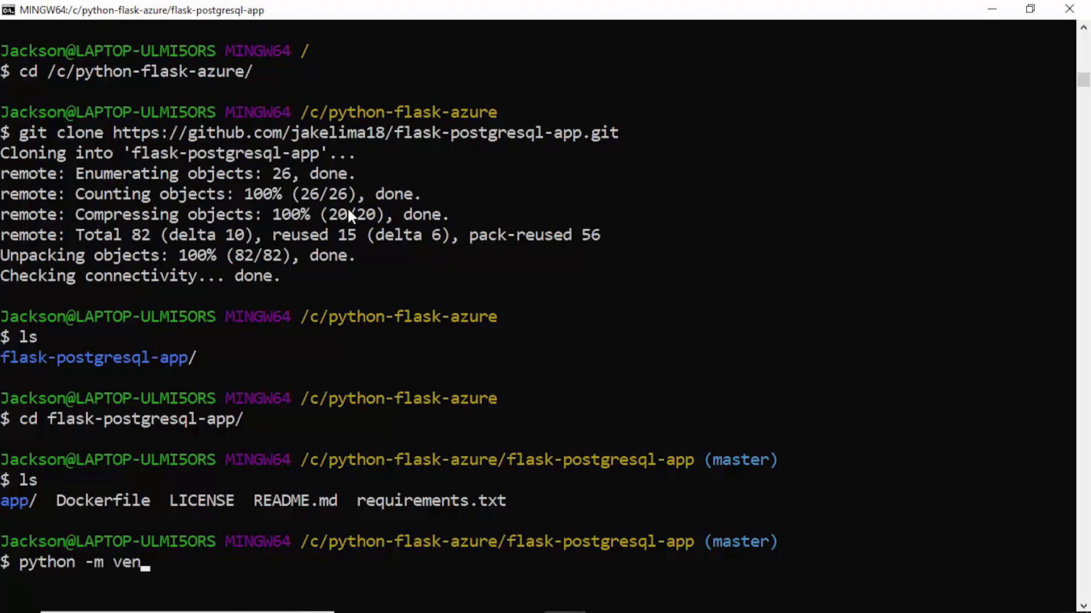
pyautogui.write('v venv')
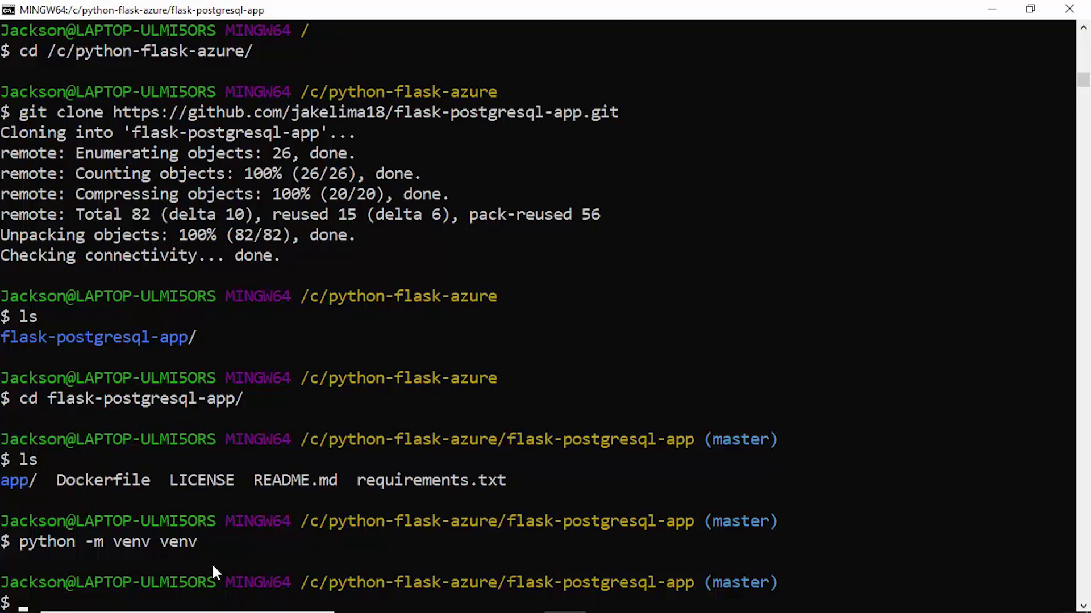
# Activate the environment with source venv/Scripts/activate
pyautogui.write('source venv/')
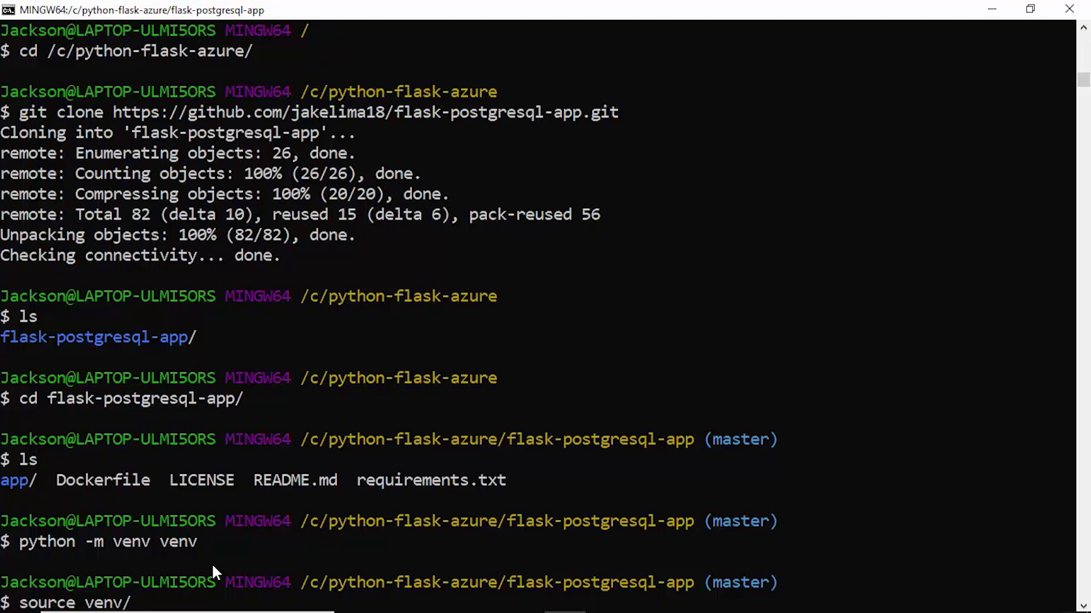
pyautogui.write('Script')
pyautogui.press('Tab')
pyautogui.write('activate')
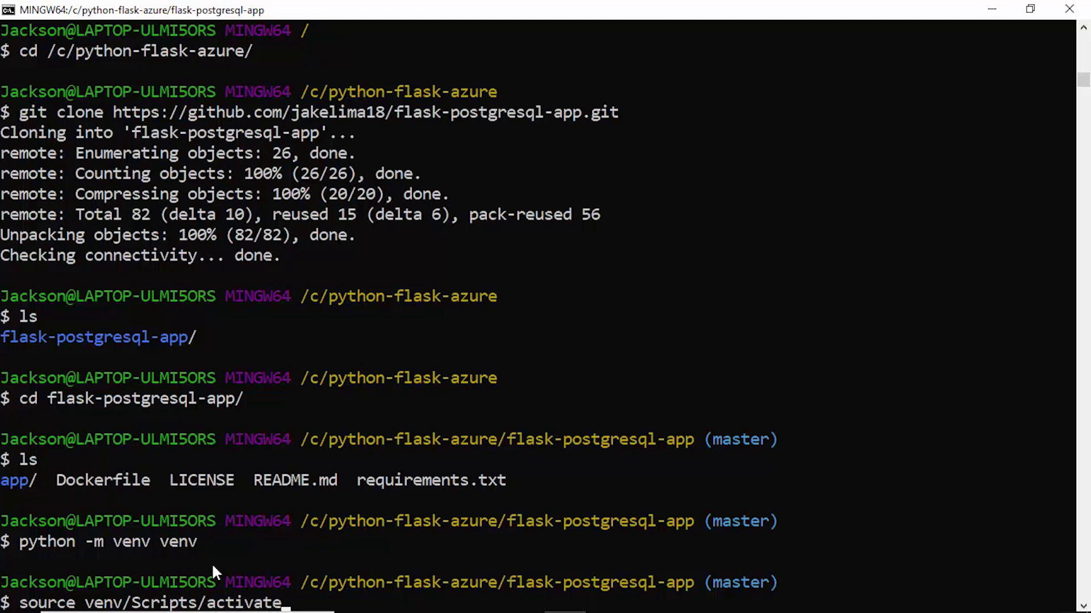
pyautogui.press('Return')
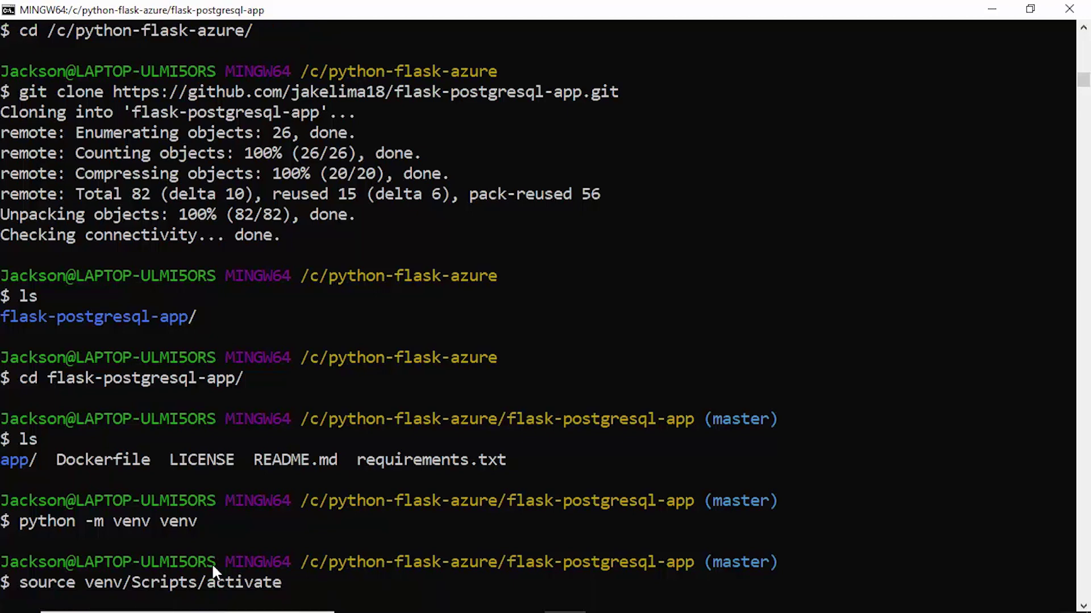
# List the project files to confirm venv/ is present, then bring up the Start menu
pyautogui.write('ls')
pyautogui.press('Return')
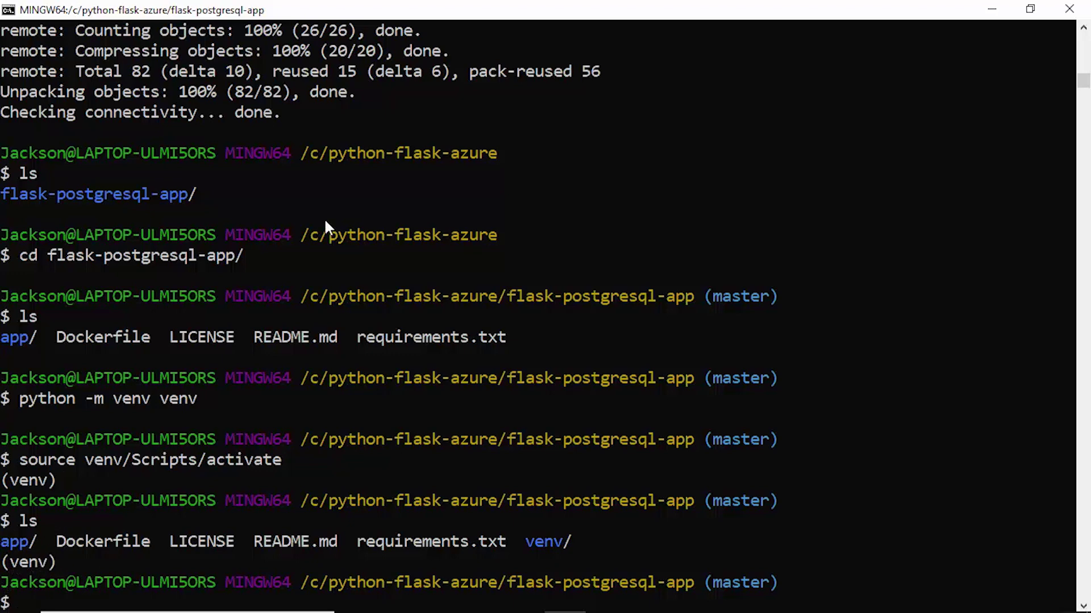
pyautogui.write('pip')
pyautogui.press('super')
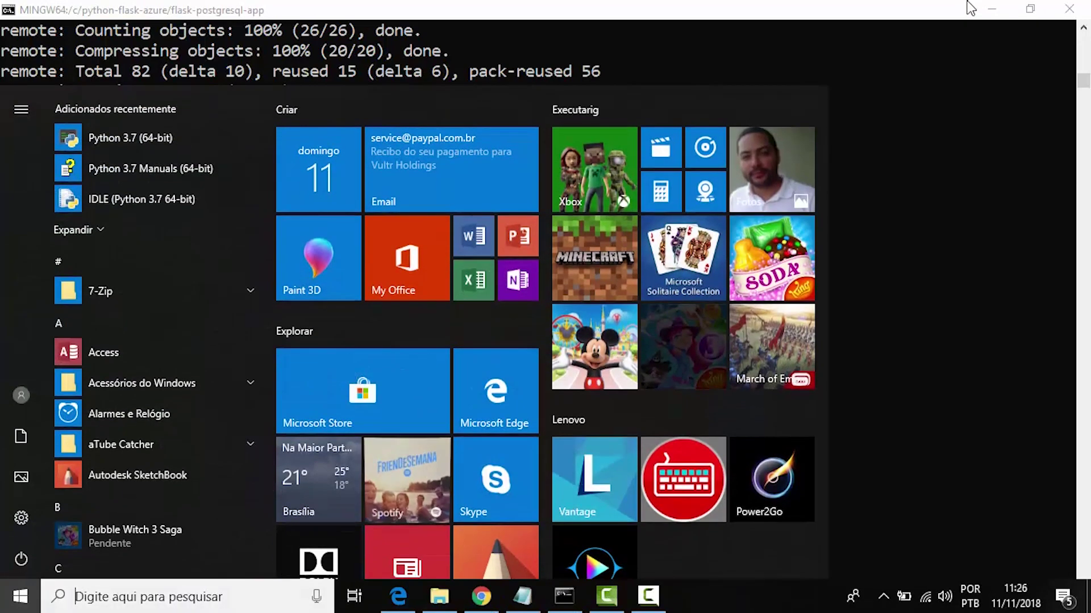
# Search 'visual' and run Visual Studio Code with Executar como administrador
pyautogui.write('visual')
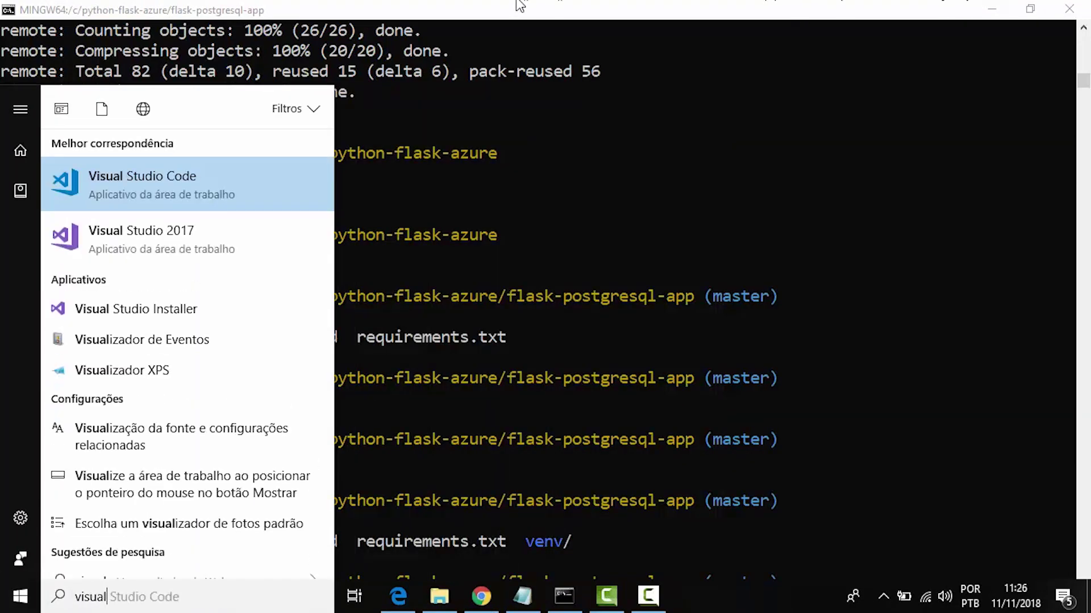
pyautogui.rightClick(274, 207)
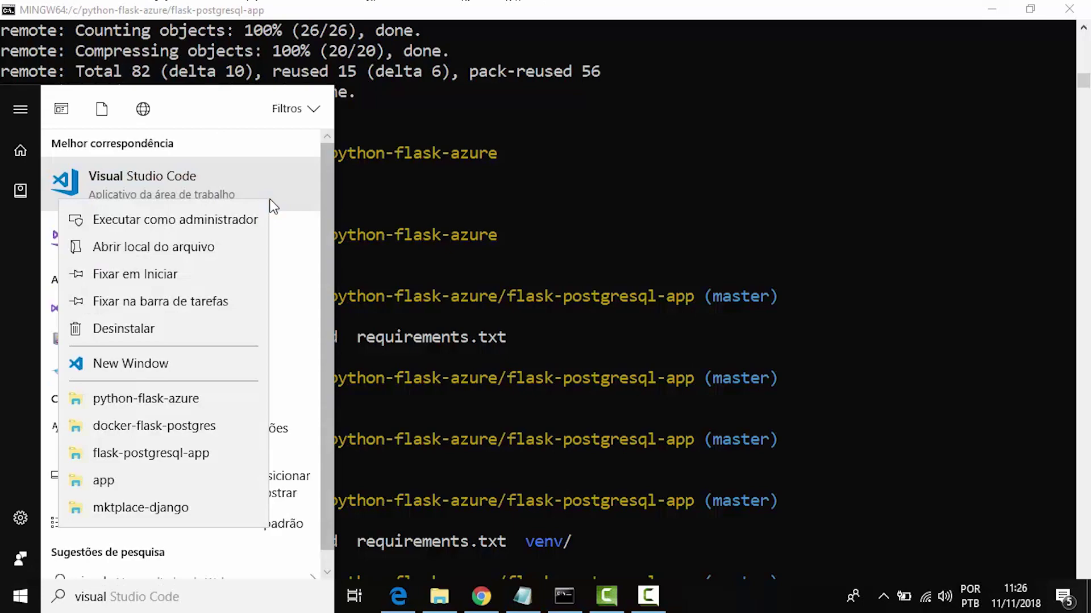
pyautogui.click(244, 209)
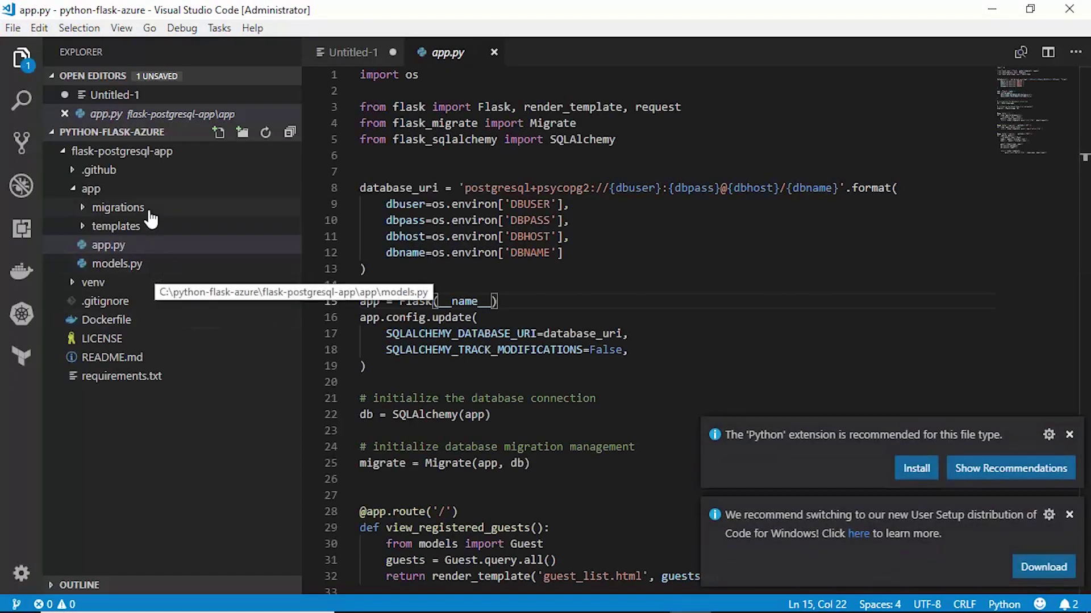
# Move the psycopg2==2.7.1 line from requirements.txt into Untitled-1 and save requirements.txt
pyautogui.click(138, 379)
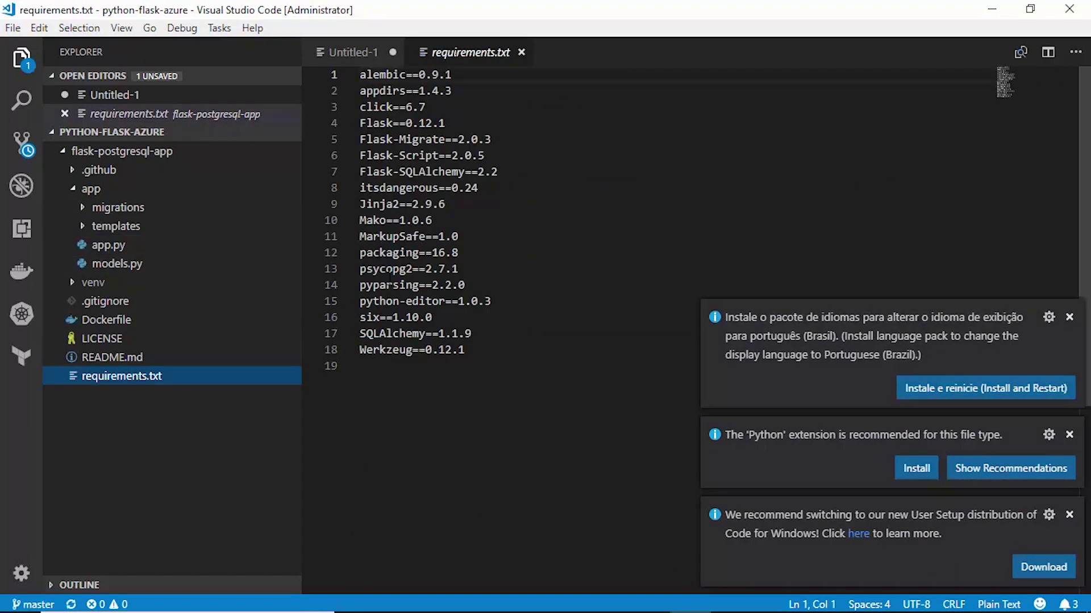
pyautogui.moveTo(458, 270); pyautogui.dragTo(380, 270)
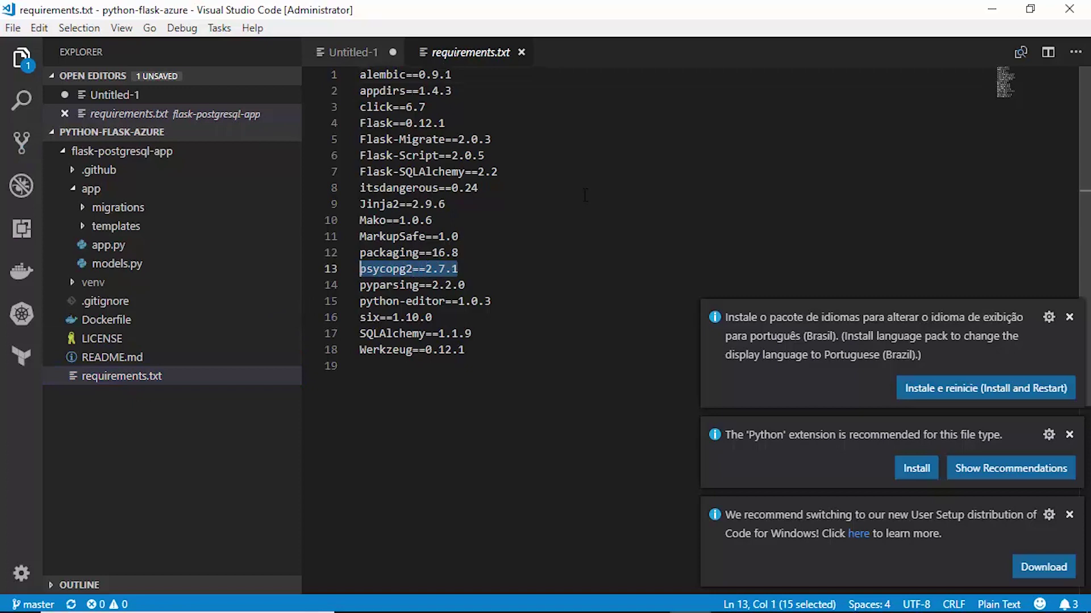
pyautogui.press('Delete')
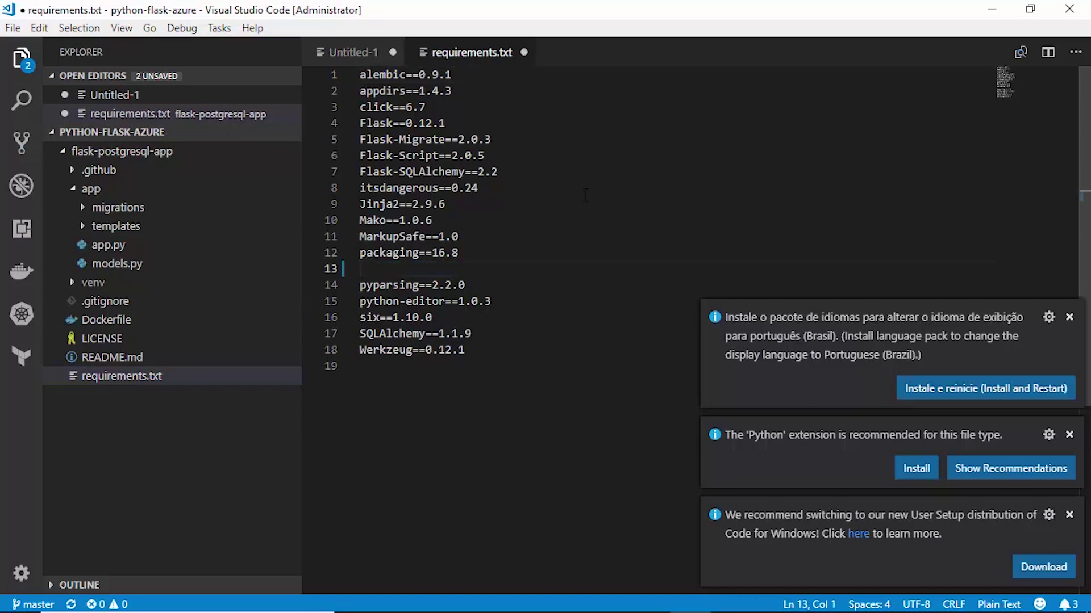
pyautogui.click(337, 51)
pyautogui.click(483, 83)
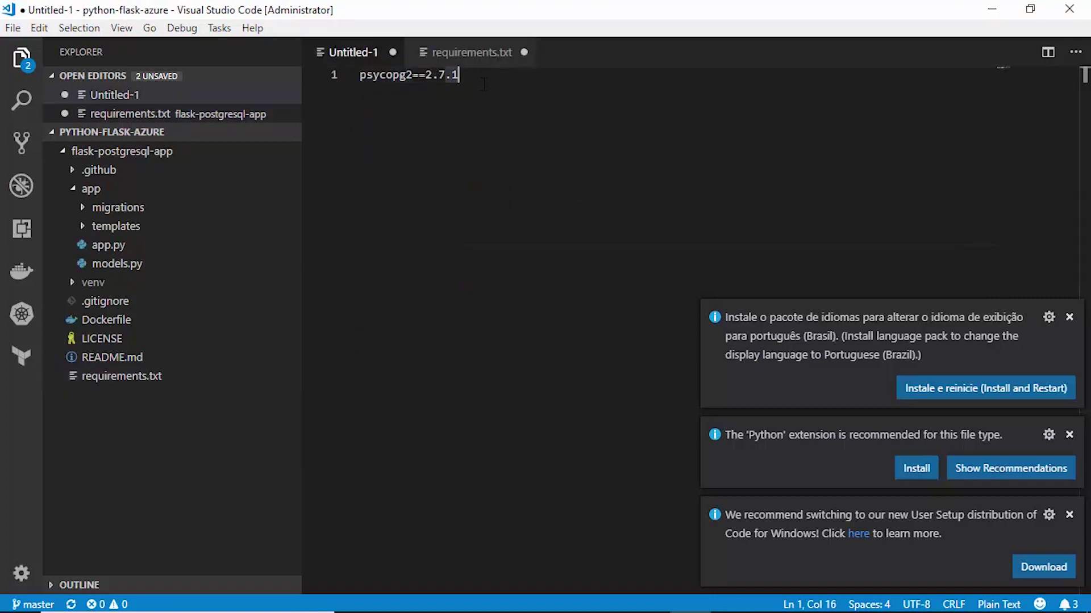
pyautogui.press('Return')
pyautogui.write('psycopg2==2.7.1')
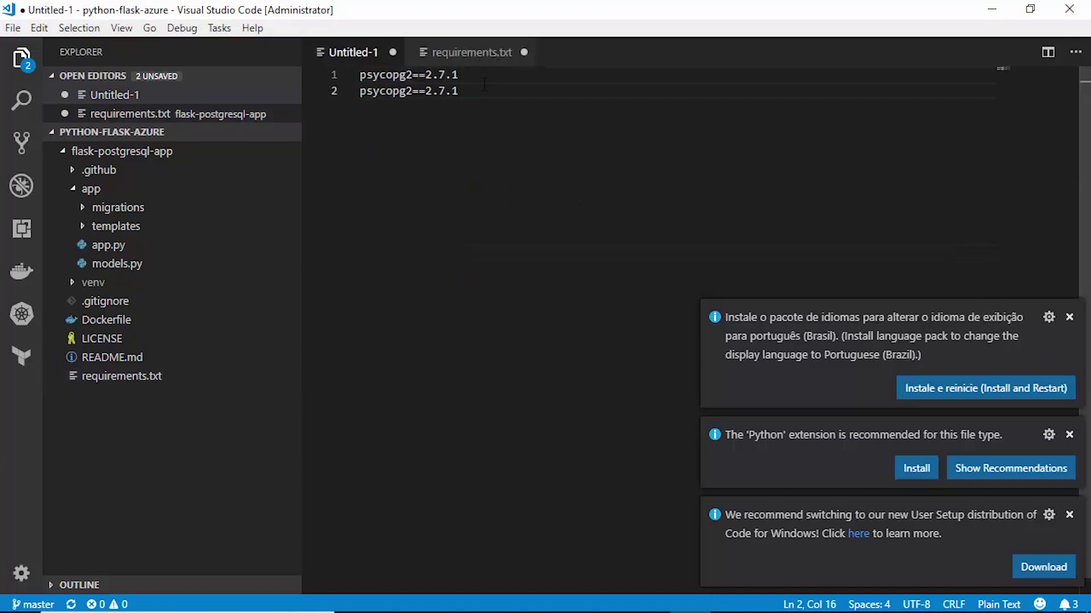
pyautogui.click(484, 53)
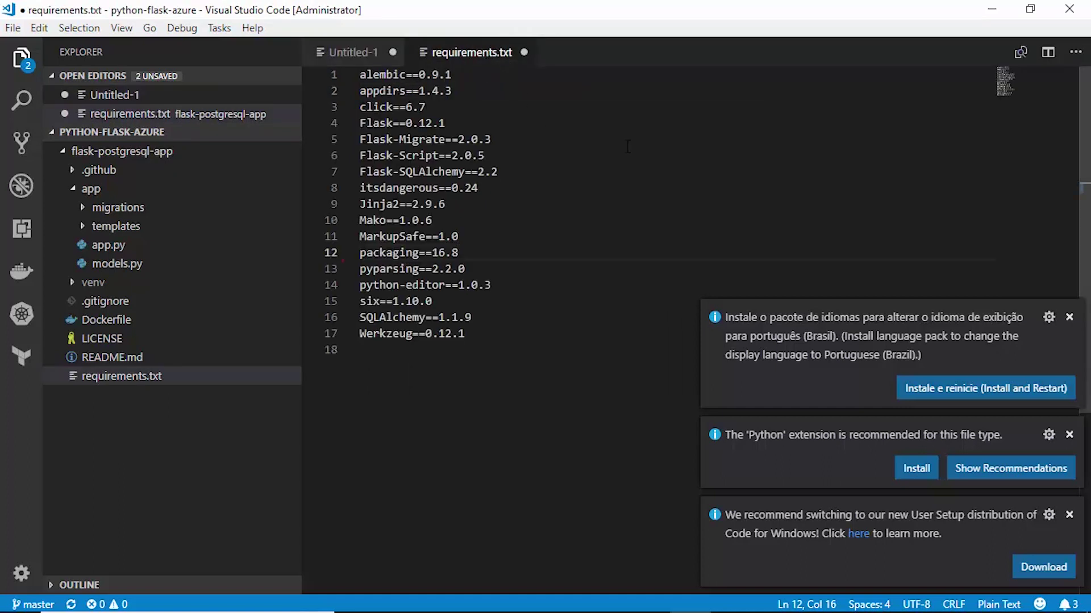
pyautogui.hotkey('ctrl', 's')
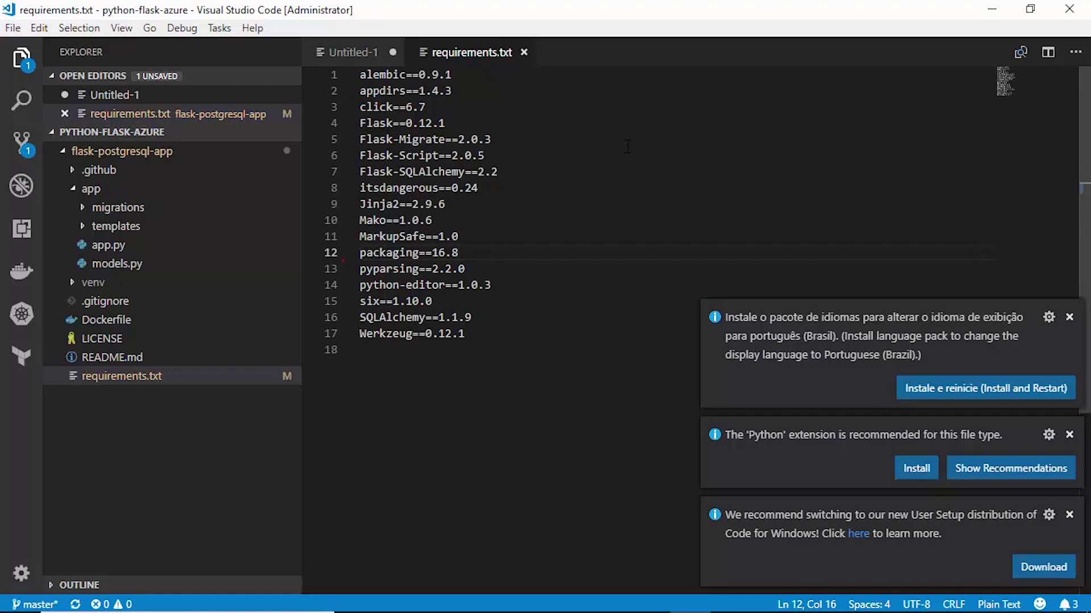
# Dismiss the language-pack, Python extension, User Setup and update notifications, then return to Git Bash
pyautogui.click(1070, 317)
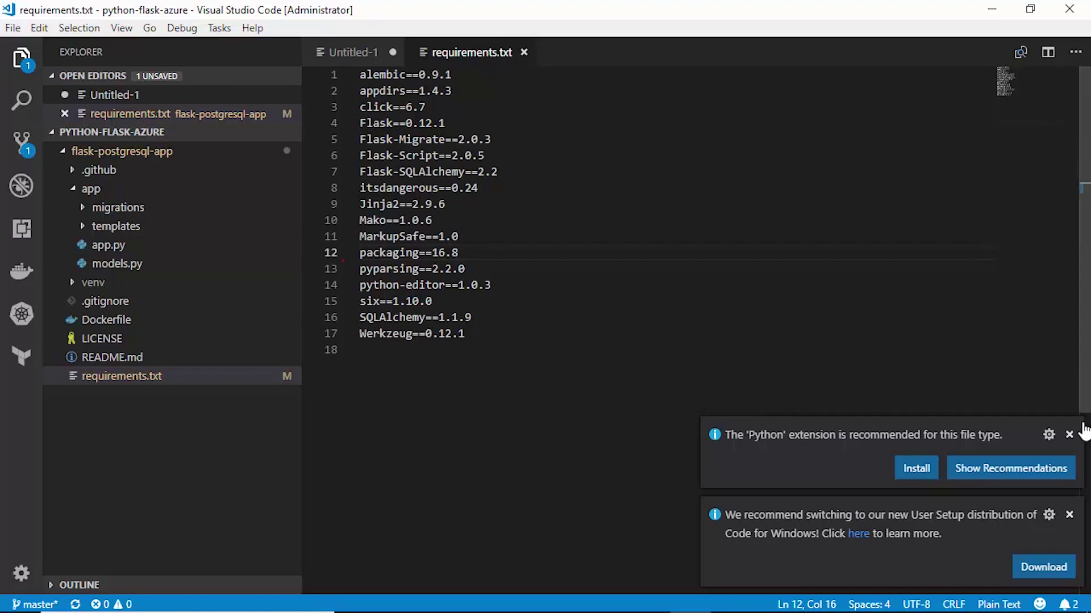
pyautogui.click(1069, 436)
pyautogui.click(1069, 515)
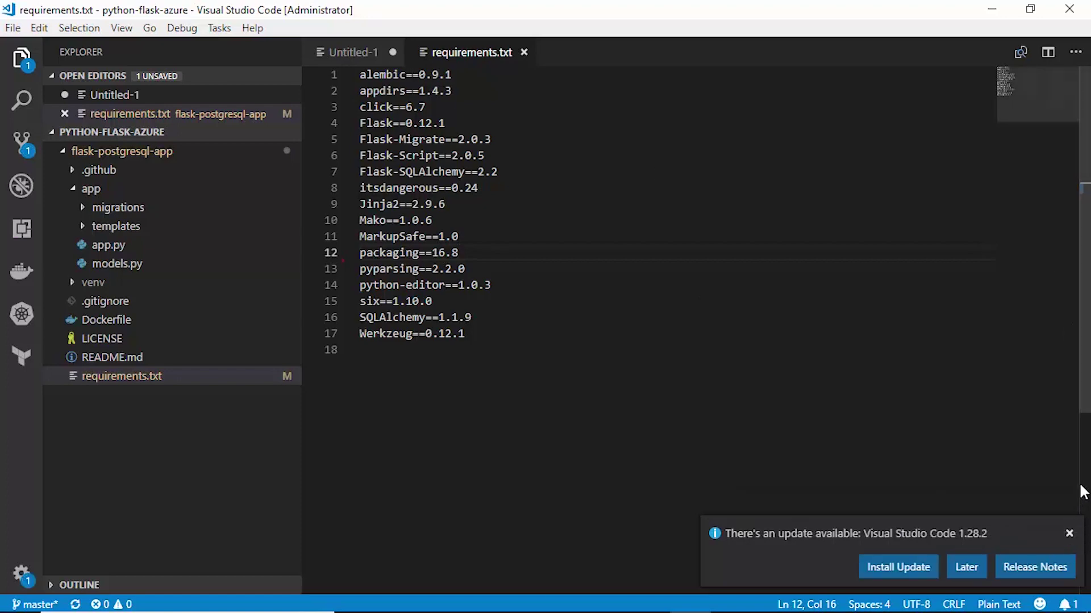
pyautogui.click(1069, 535)
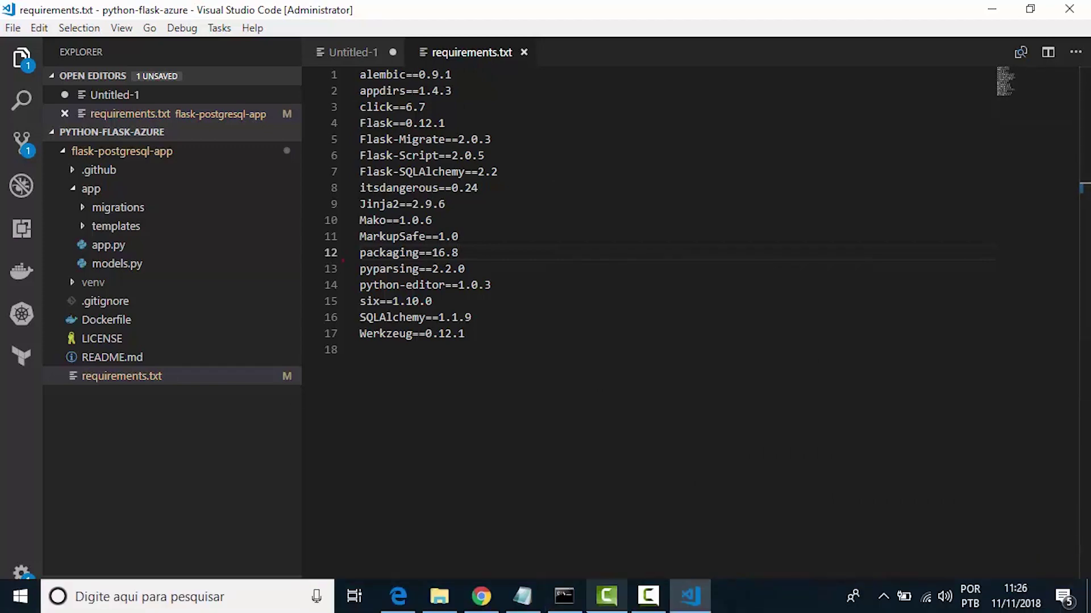
pyautogui.click(565, 596)
# Run pip install -r requirements.txt at the (venv) prompt
pyautogui.write('pip')
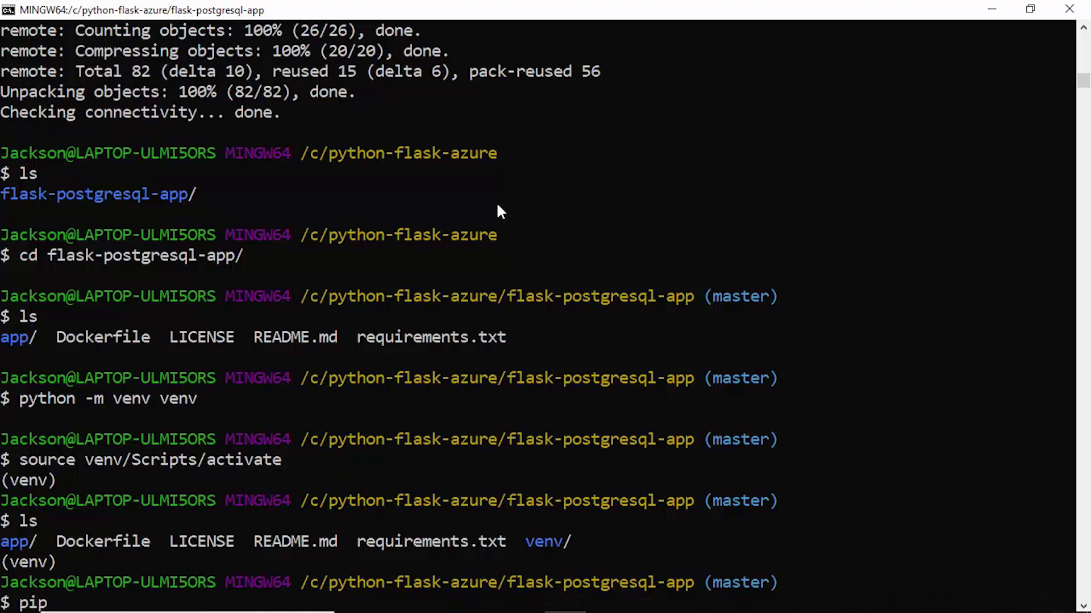
pyautogui.write(' install -r r')
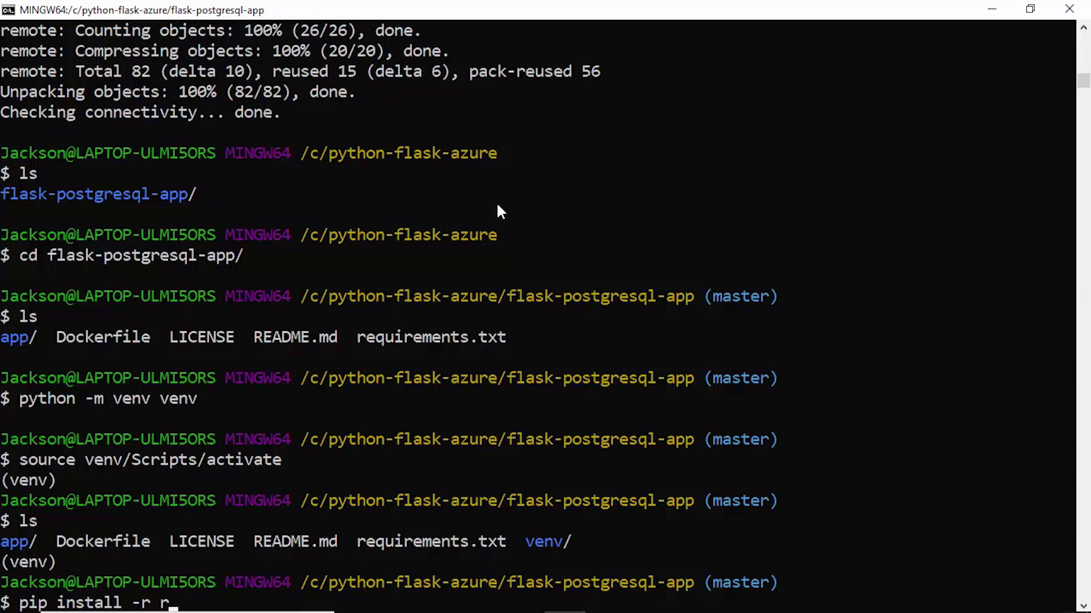
pyautogui.write('equirements.txt')
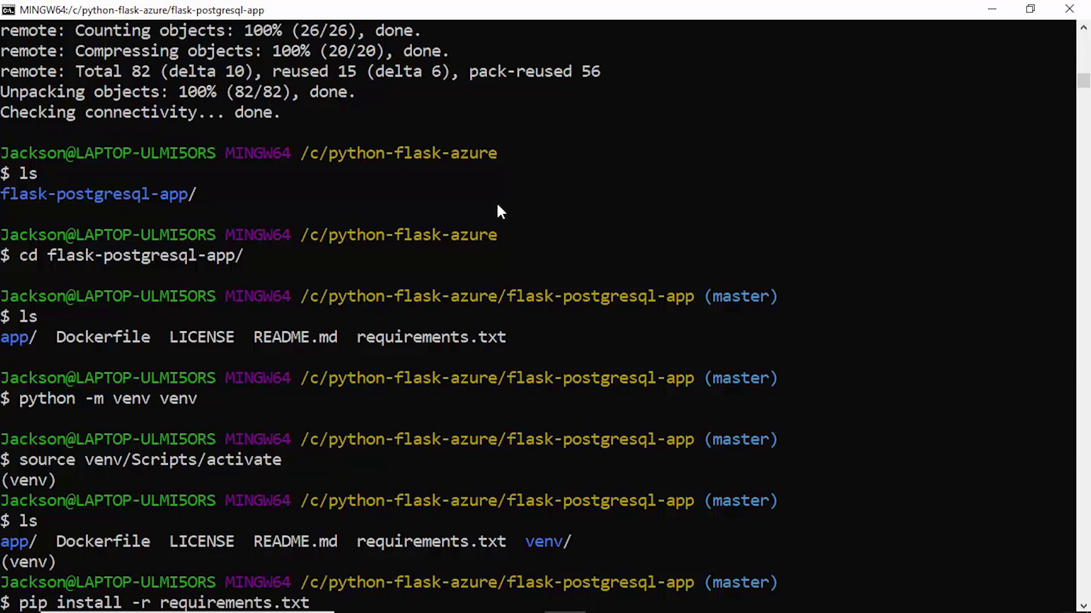
pyautogui.press('Return')
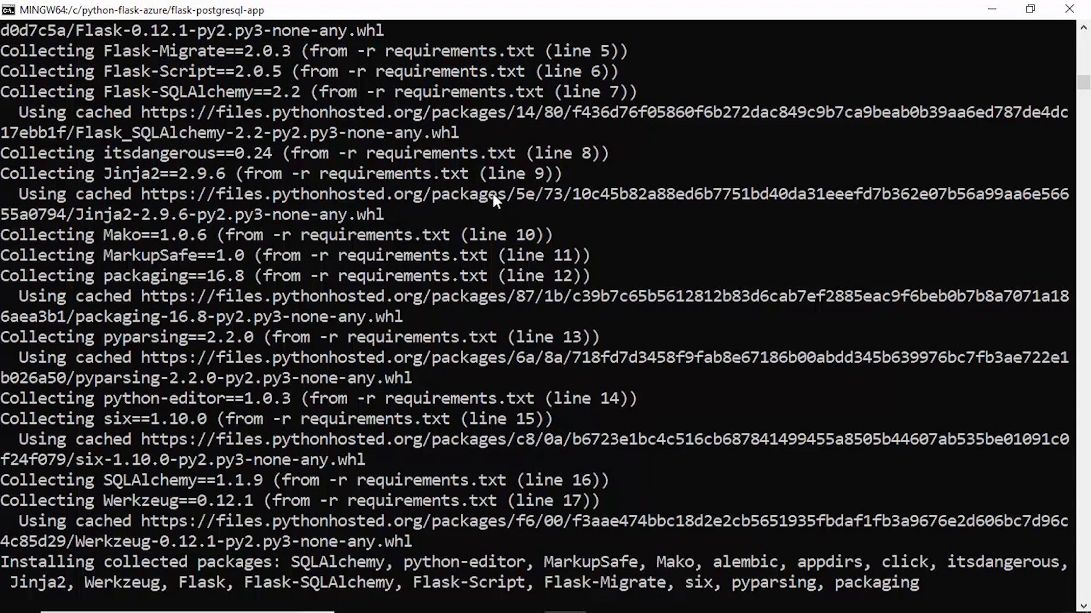
# In the Azure portal, open the new flask-db PostgreSQL server from its deployment notification
pyautogui.moveTo(326, 610)
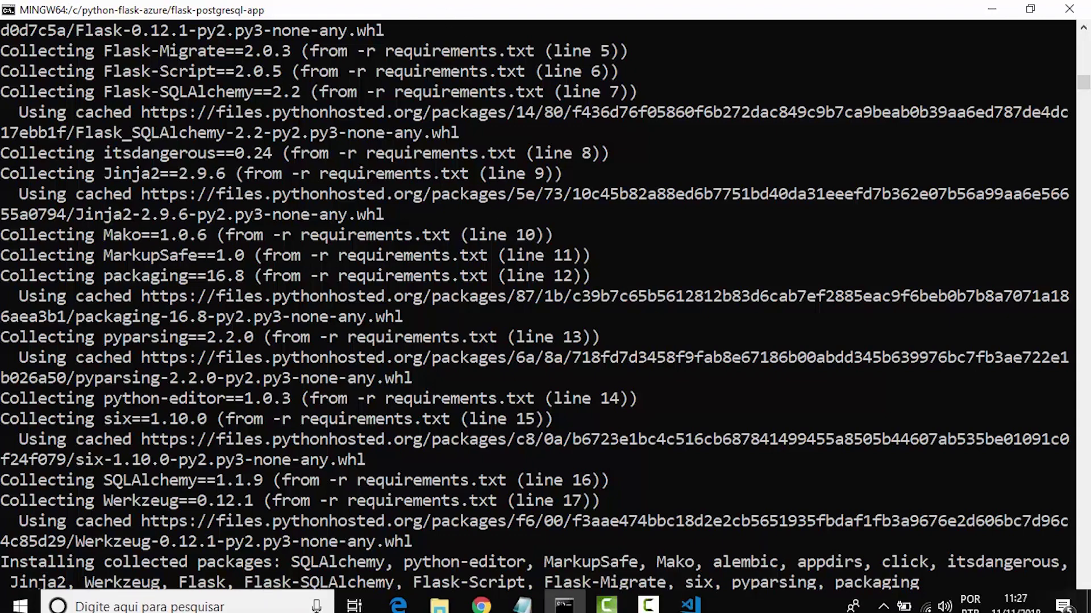
pyautogui.click(405, 606)
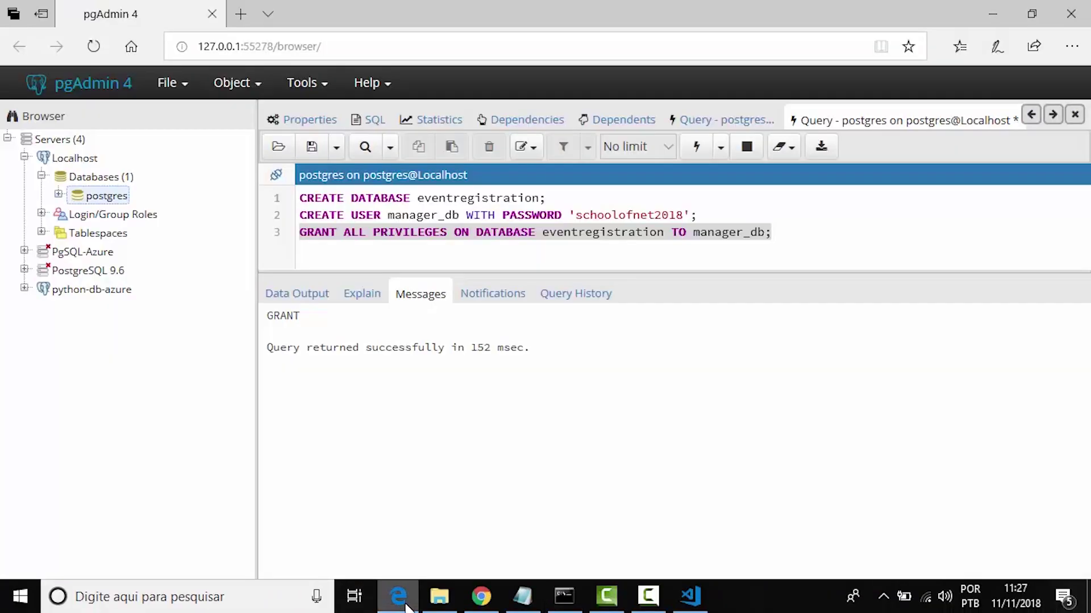
pyautogui.click(481, 596)
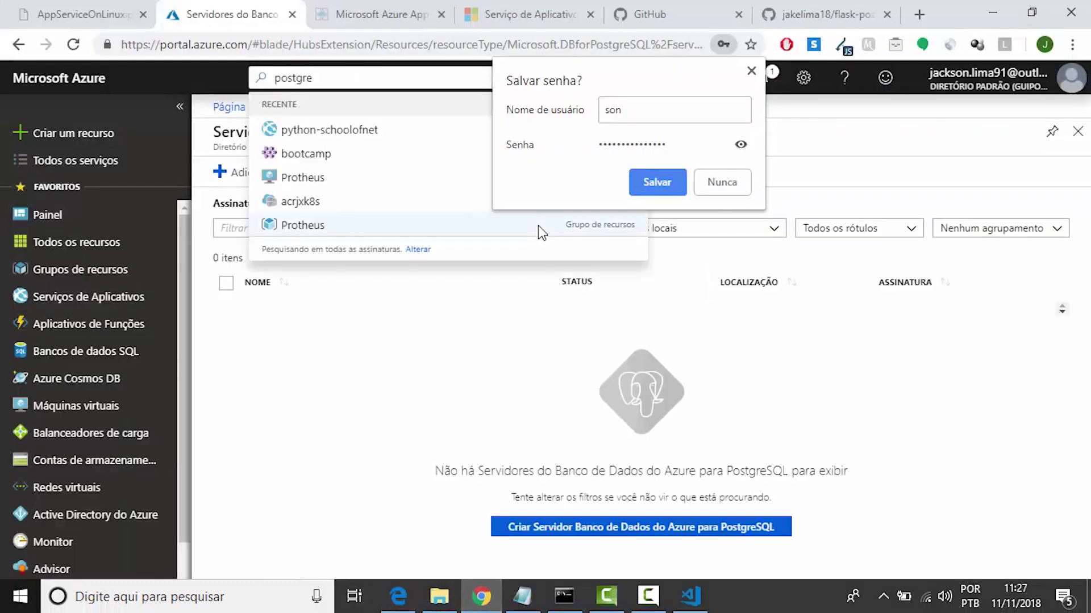
pyautogui.click(751, 71)
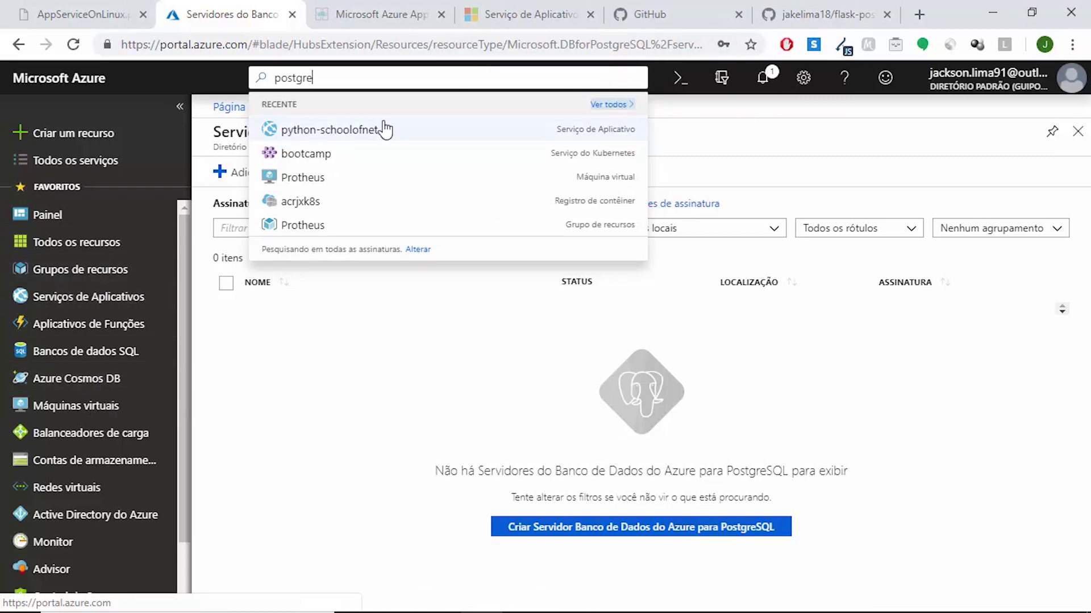
pyautogui.click(762, 78)
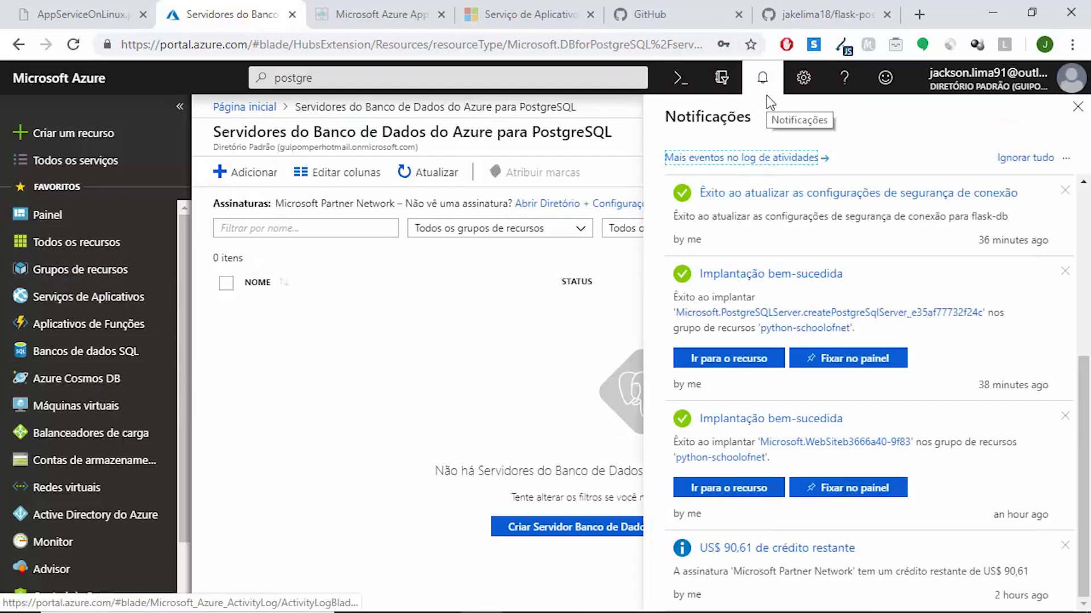
pyautogui.scroll(5, 738, 284)
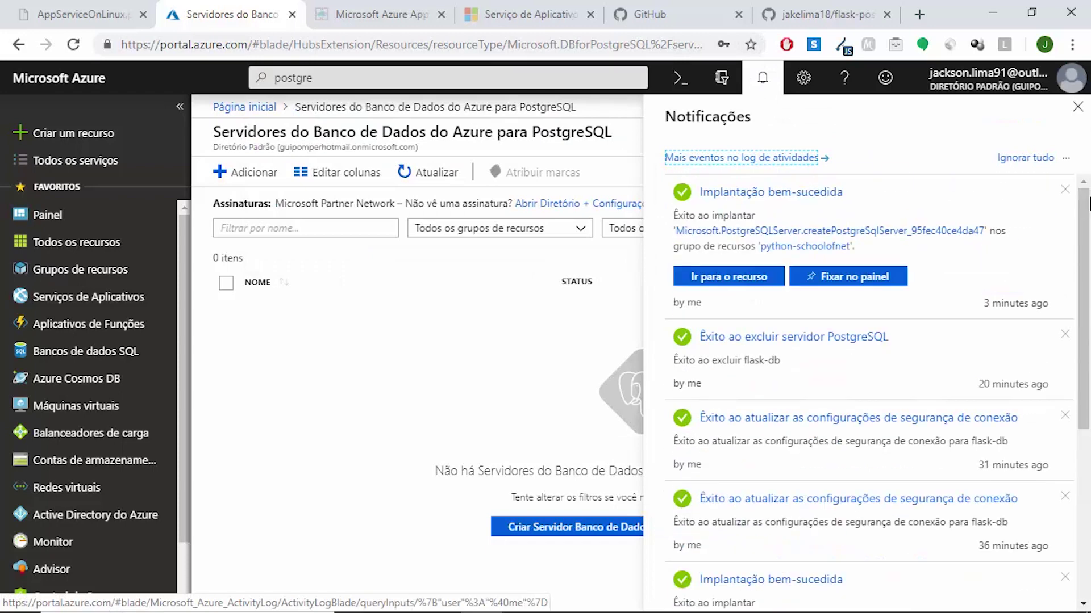
pyautogui.click(731, 284)
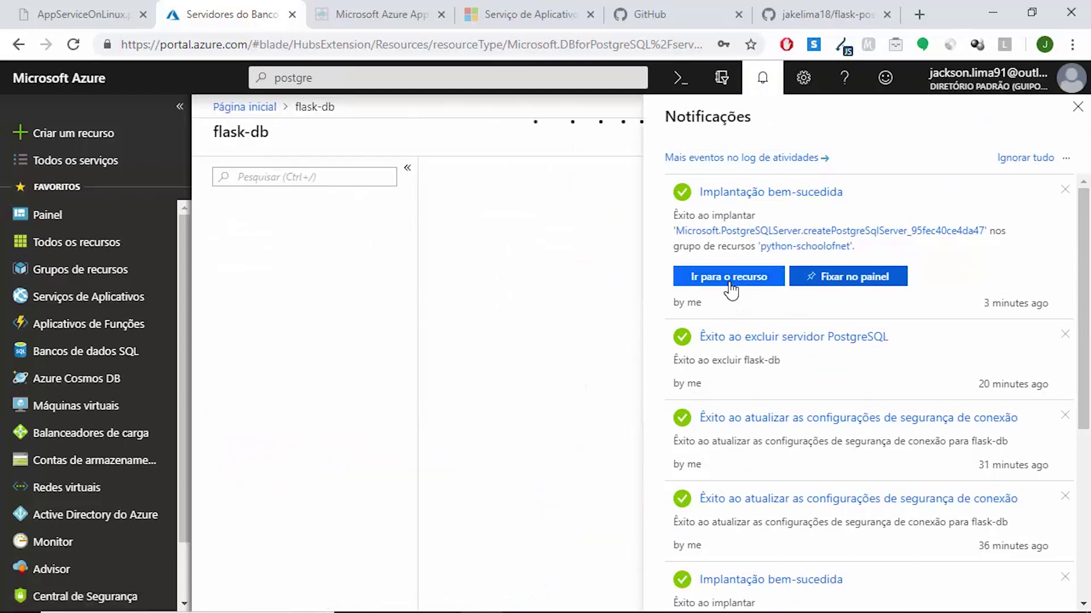
pyautogui.click(1078, 108)
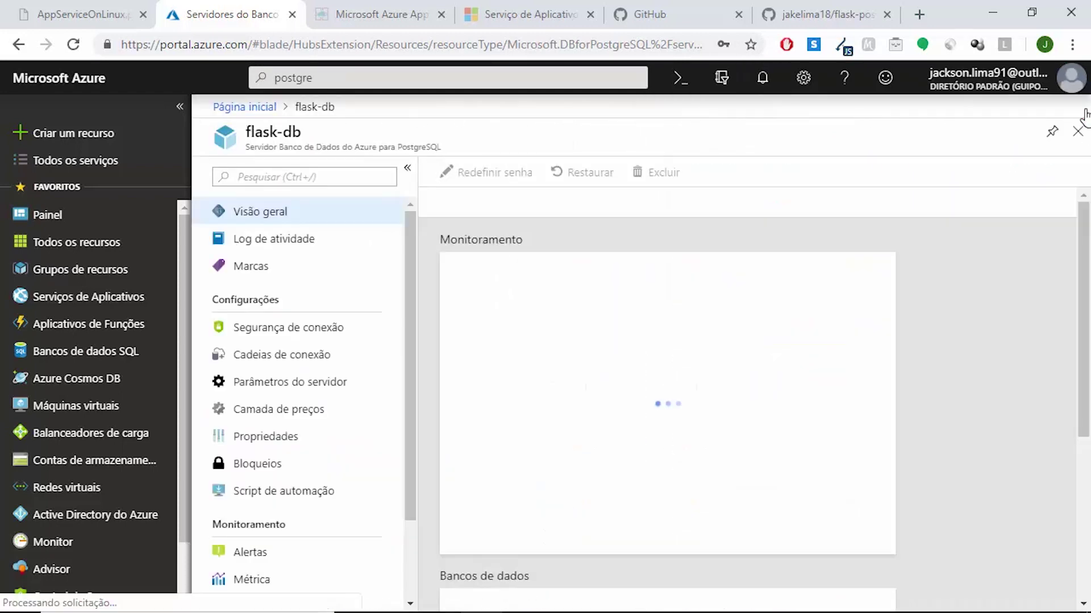
# Add a firewall rule for client IP 189.35.13.60 on flask-db, allow Azure services, and save
pyautogui.click(311, 339)
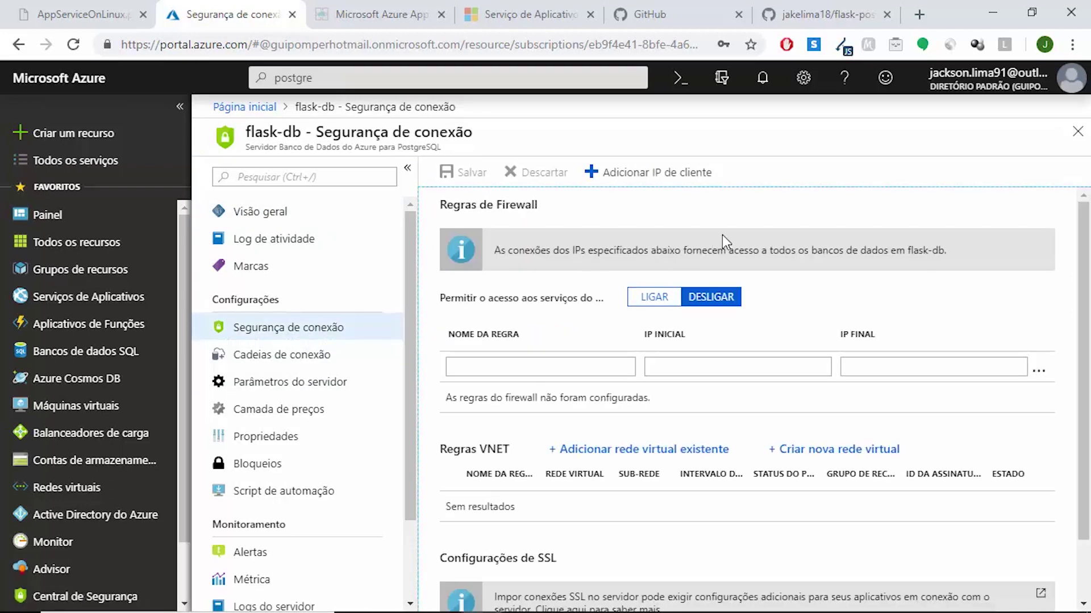
pyautogui.click(646, 181)
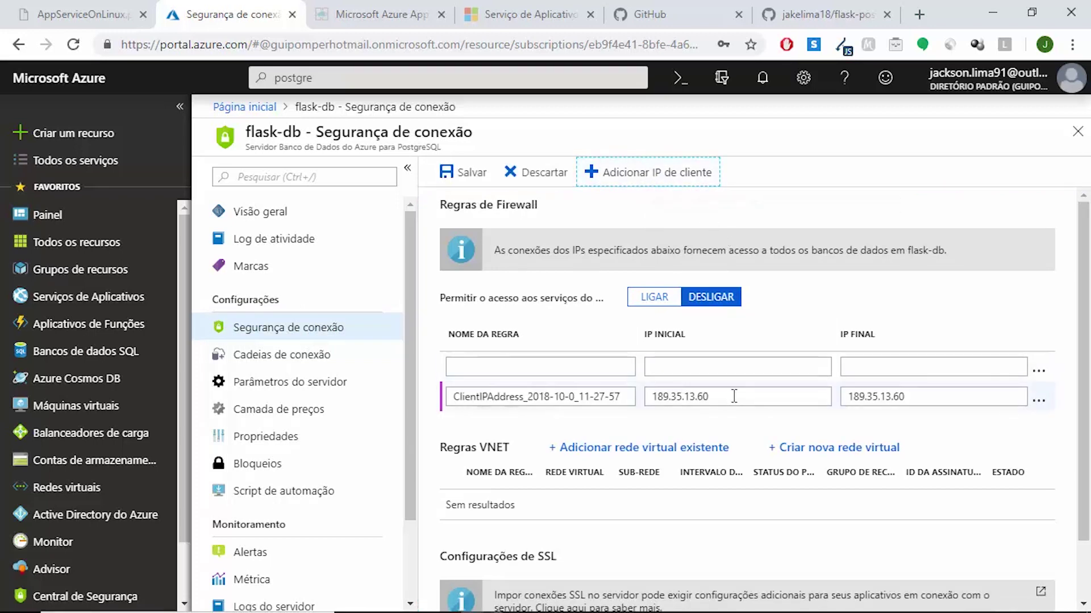
pyautogui.click(775, 402)
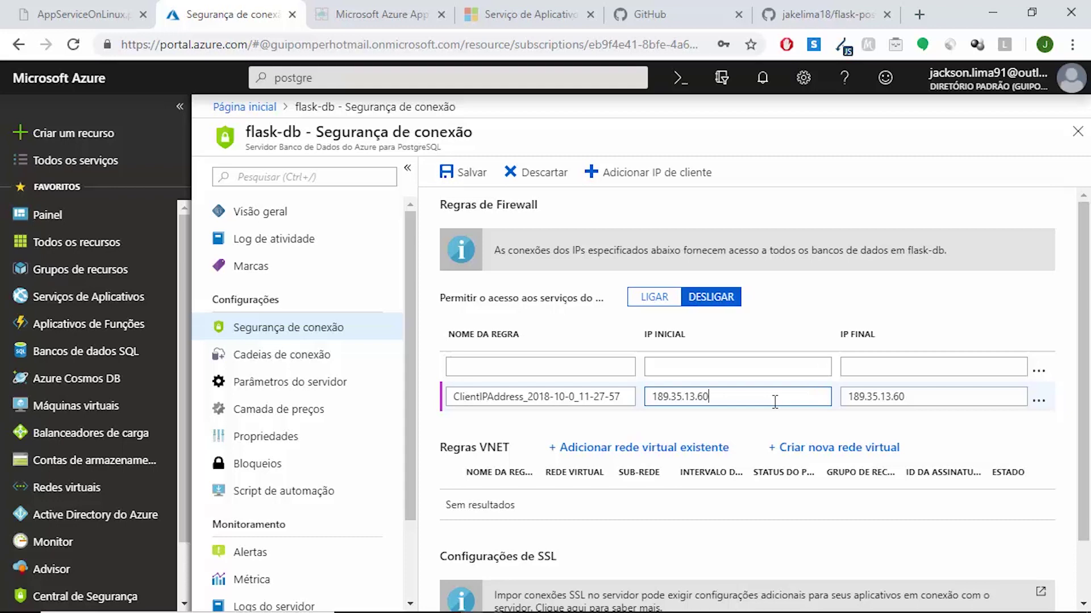
pyautogui.click(642, 312)
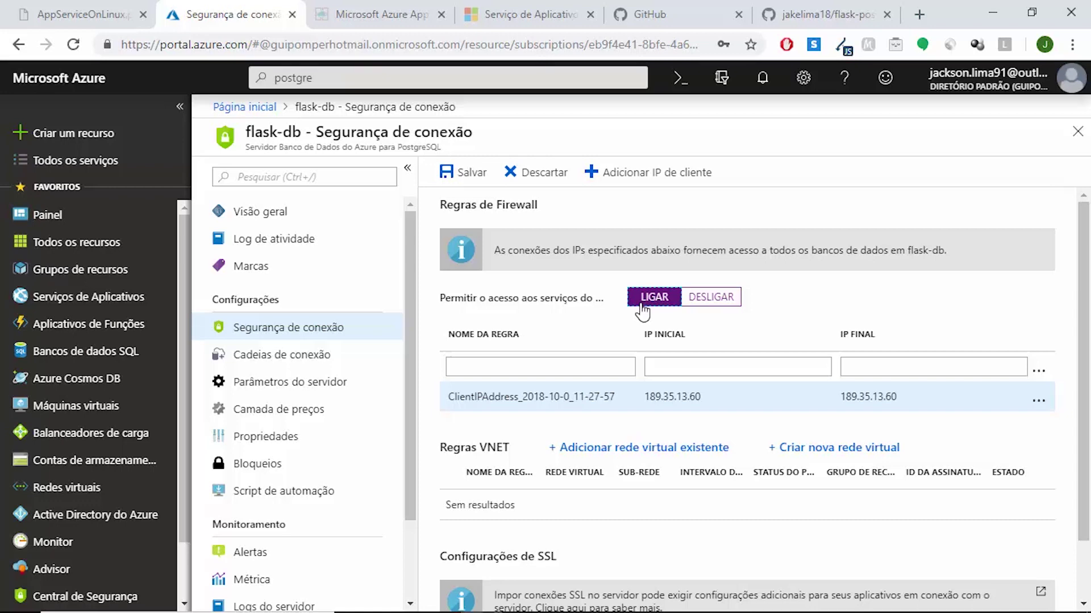
pyautogui.click(471, 180)
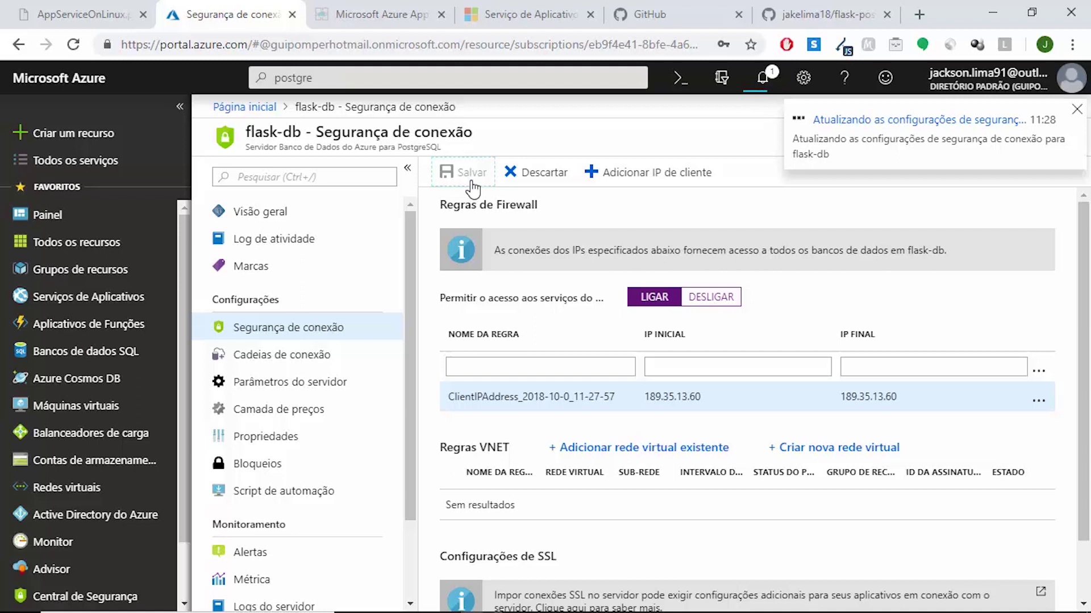
# Begin a pip install command and copy the psycopg package name from the Untitled-1 notes
pyautogui.moveTo(503, 611)
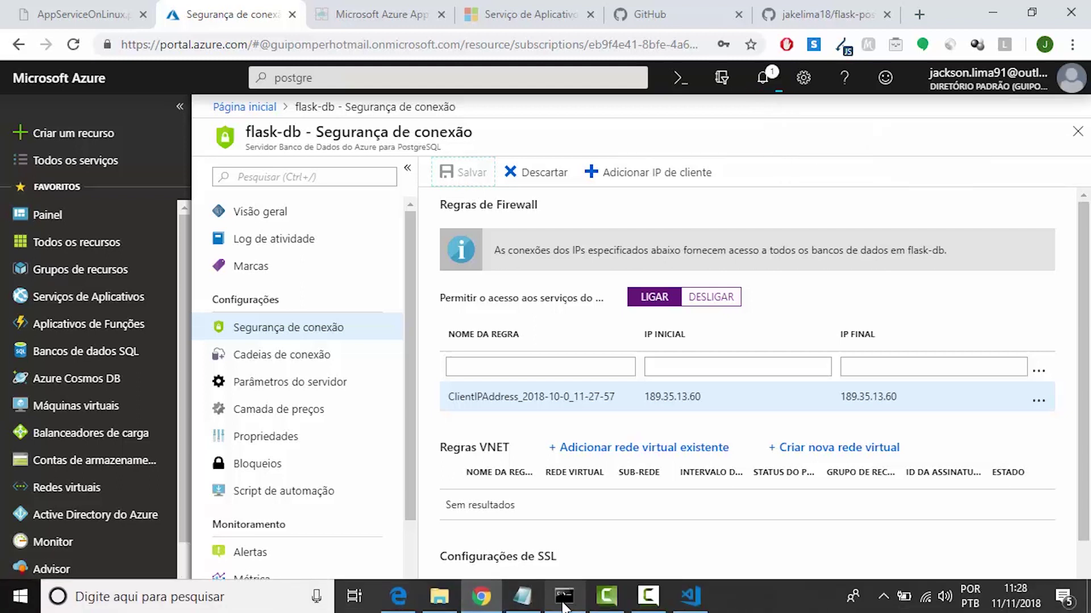
pyautogui.moveTo(563, 607)
pyautogui.click(565, 511)
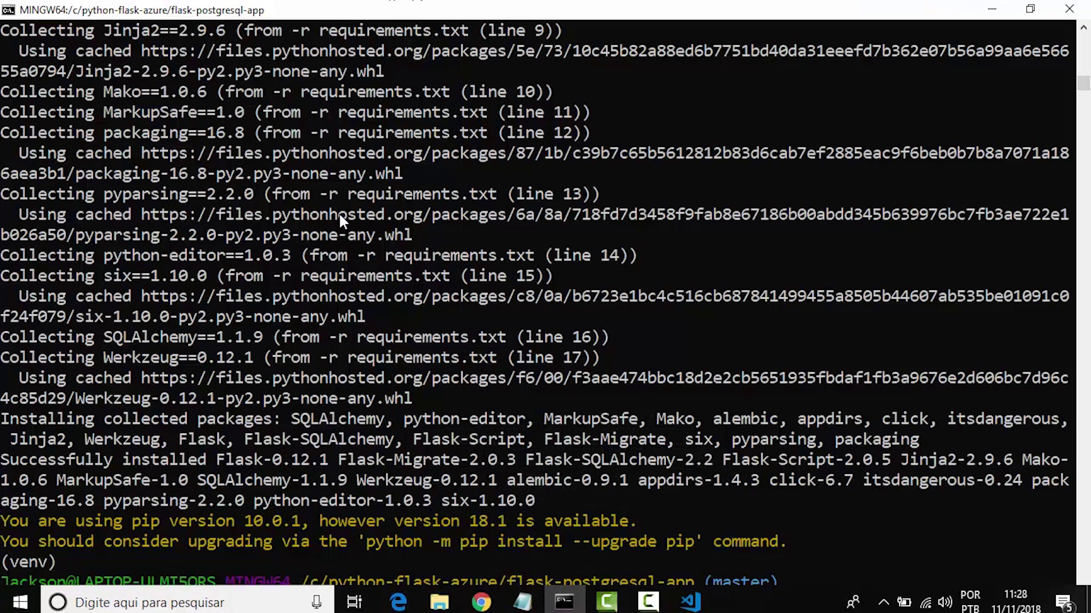
pyautogui.write('pip install')
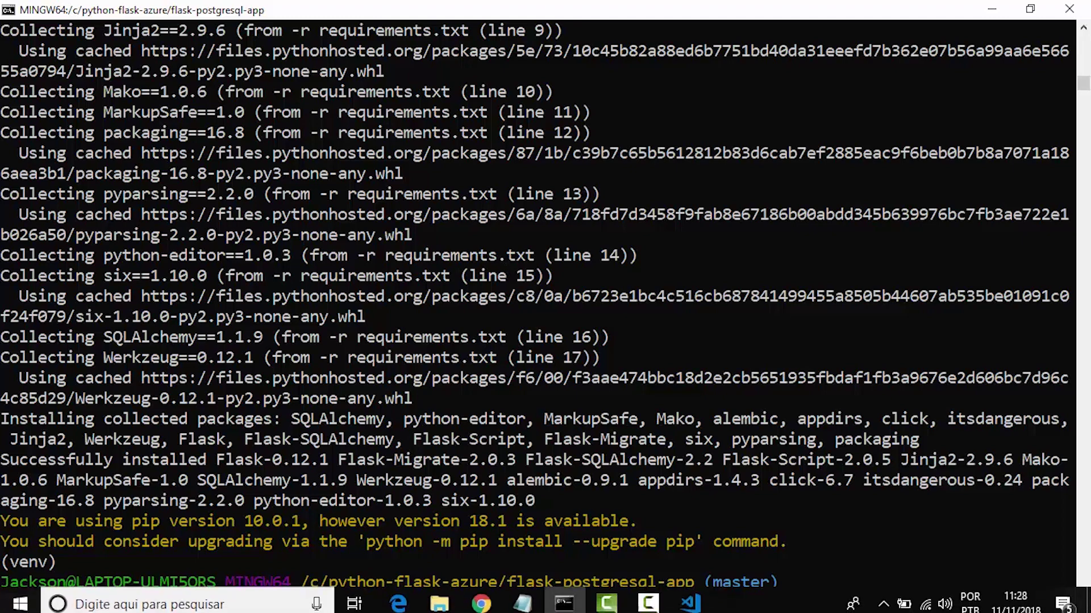
pyautogui.click(700, 594)
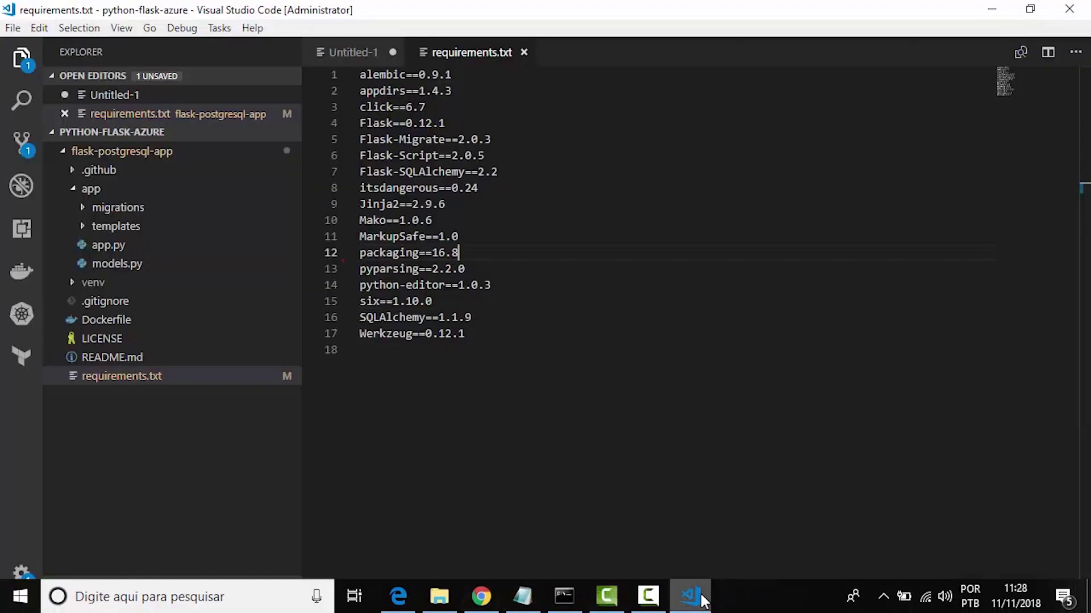
pyautogui.click(371, 54)
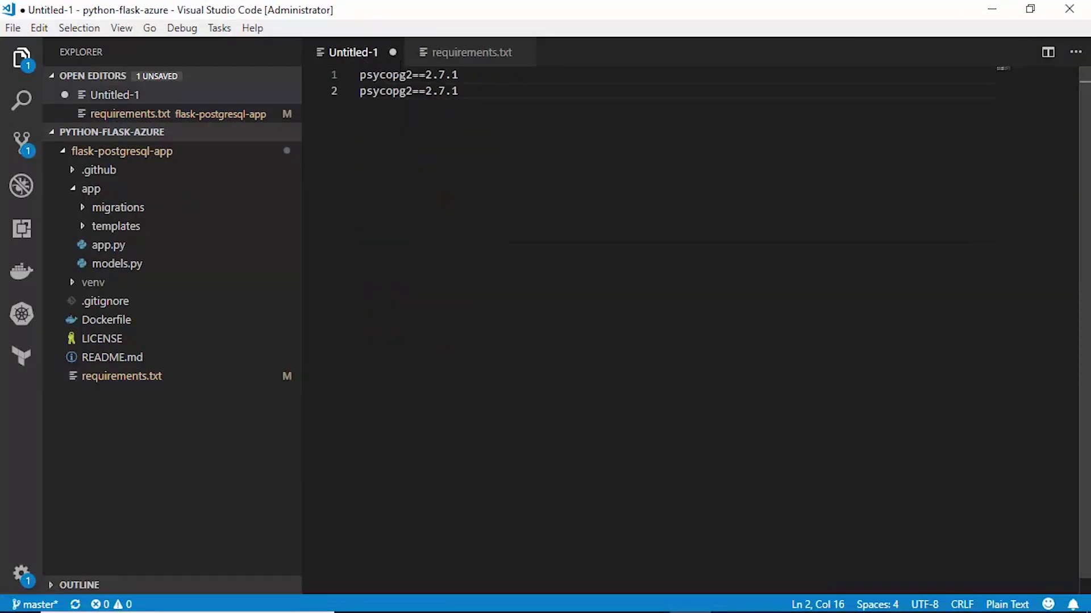
pyautogui.moveTo(406, 74); pyautogui.dragTo(360, 75)
pyautogui.hotkey('ctrl', 'c')
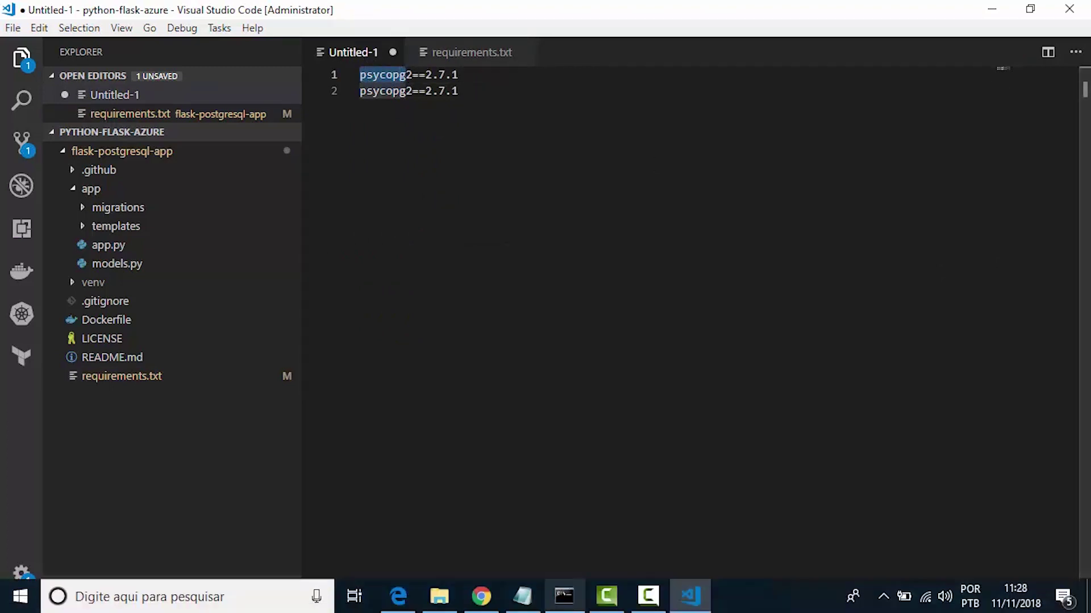
# Run pip install psycopg2 in the venv, then change into the app folder
pyautogui.moveTo(575, 607)
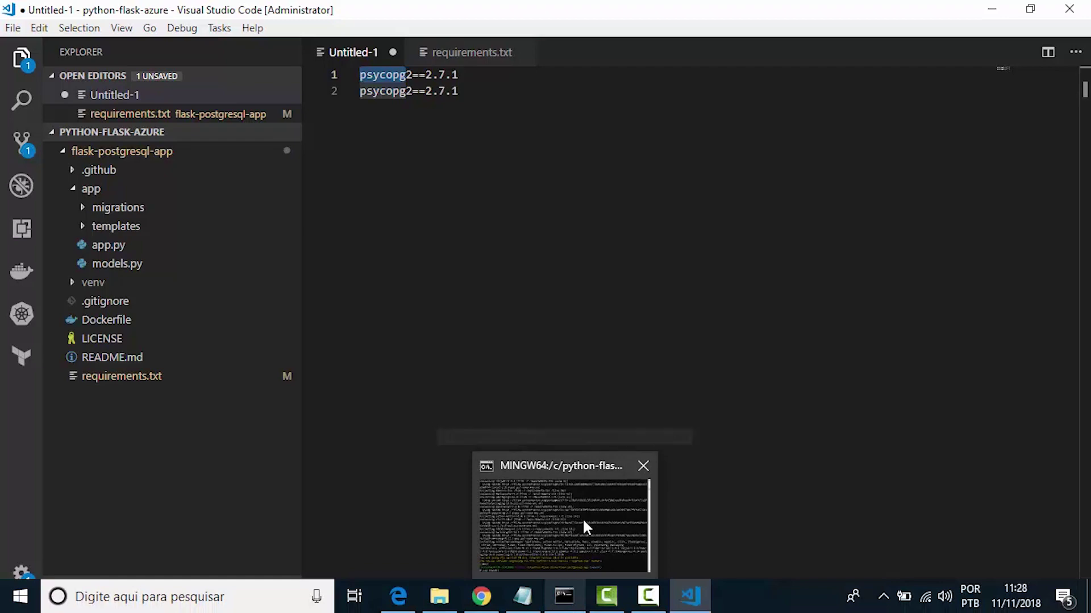
pyautogui.click(582, 517)
pyautogui.write('pip install psycopg2')
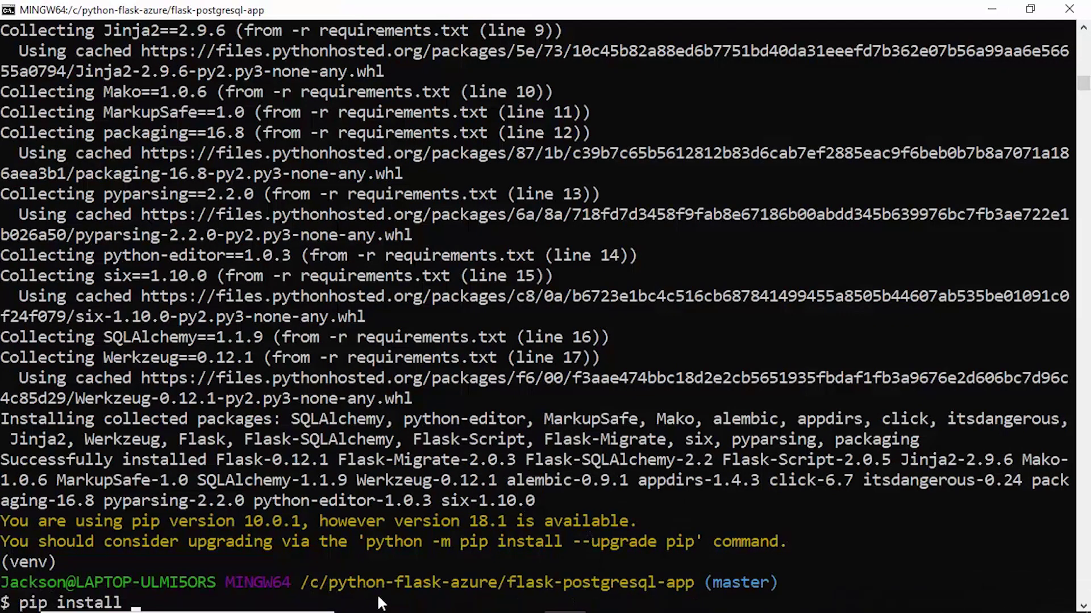
pyautogui.press('shift+Insert')
pyautogui.write('2')
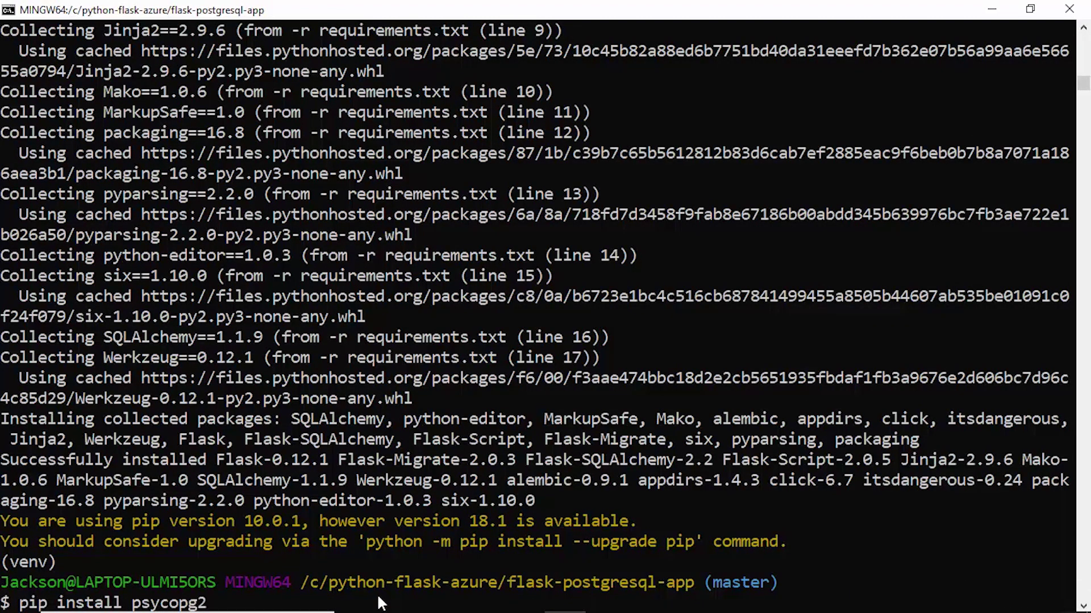
pyautogui.press('Return')
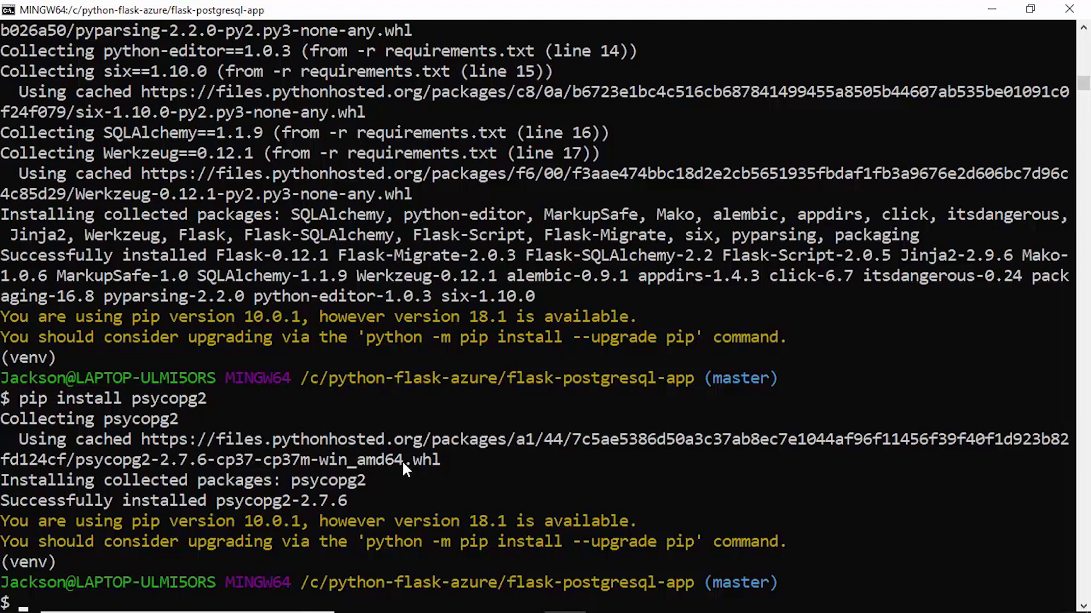
pyautogui.write('cd app')
pyautogui.press('Return')
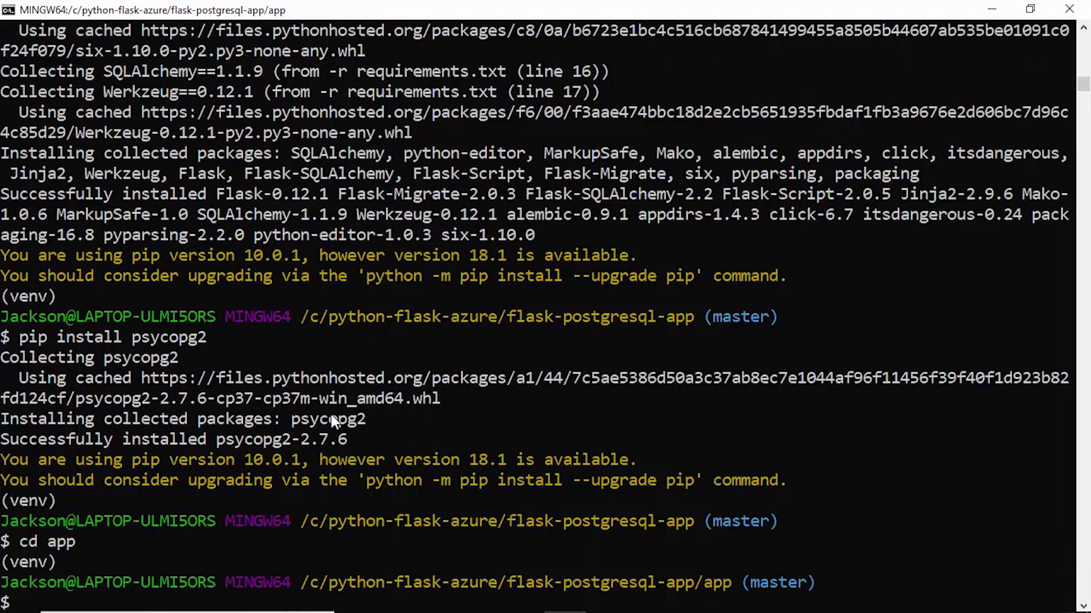
# Open app.py and inspect the os.environ calls for DBUSER, DBPASS, DBHOST and DBNAME on lines 9–12
pyautogui.moveTo(481, 608)
pyautogui.click(691, 596)
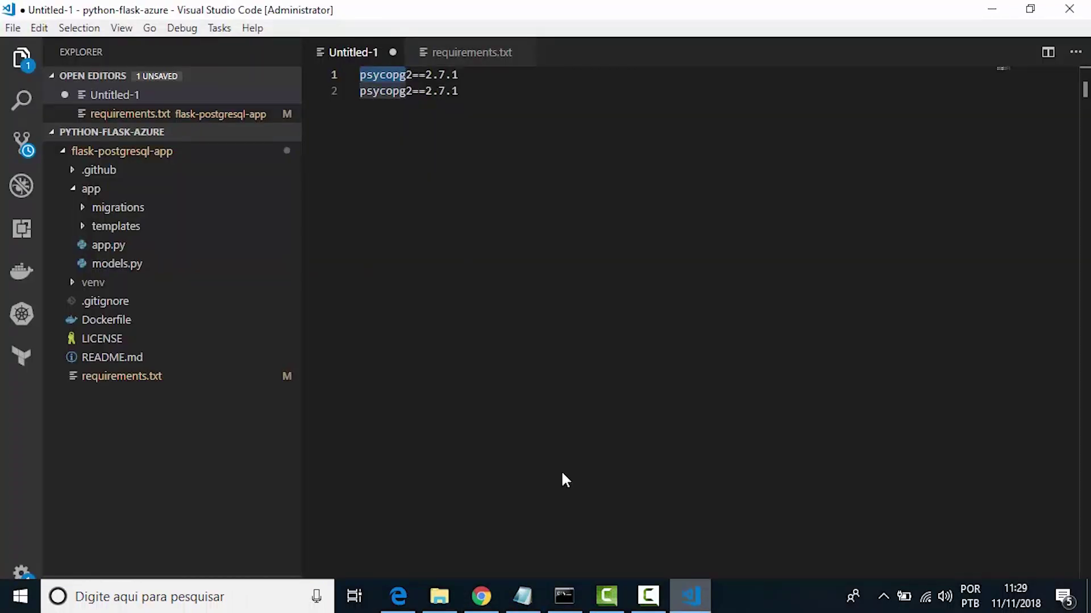
pyautogui.click(109, 249)
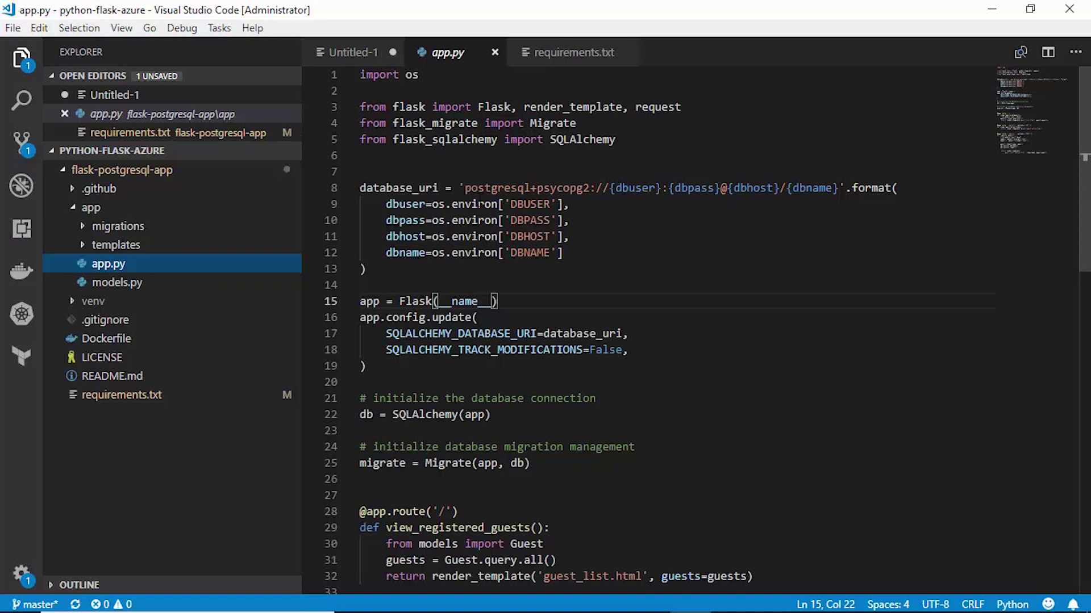
pyautogui.moveTo(498, 252); pyautogui.dragTo(433, 203)
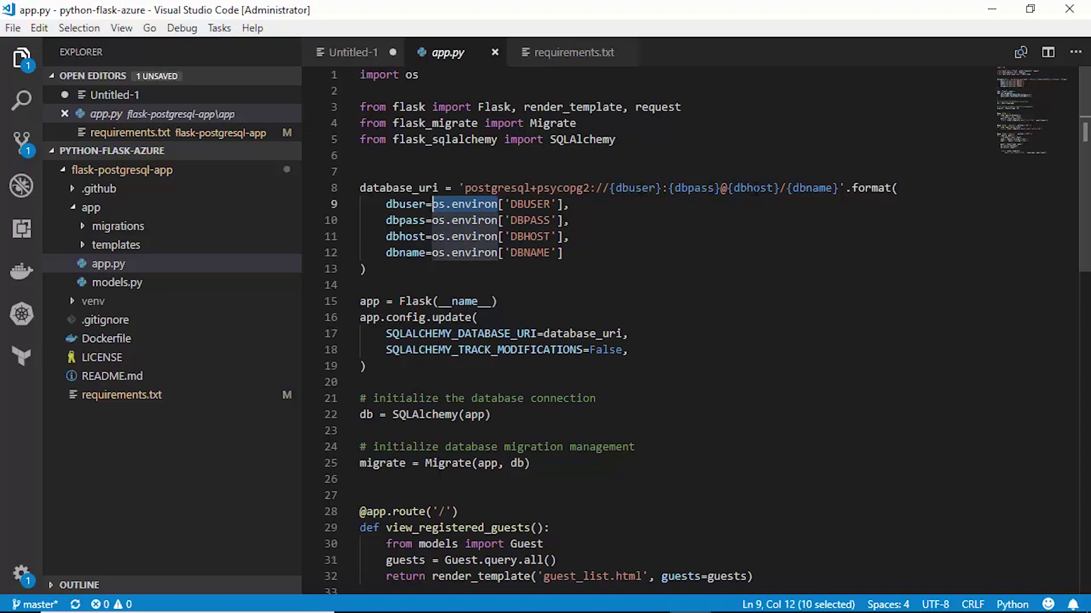
pyautogui.click(875, 324)
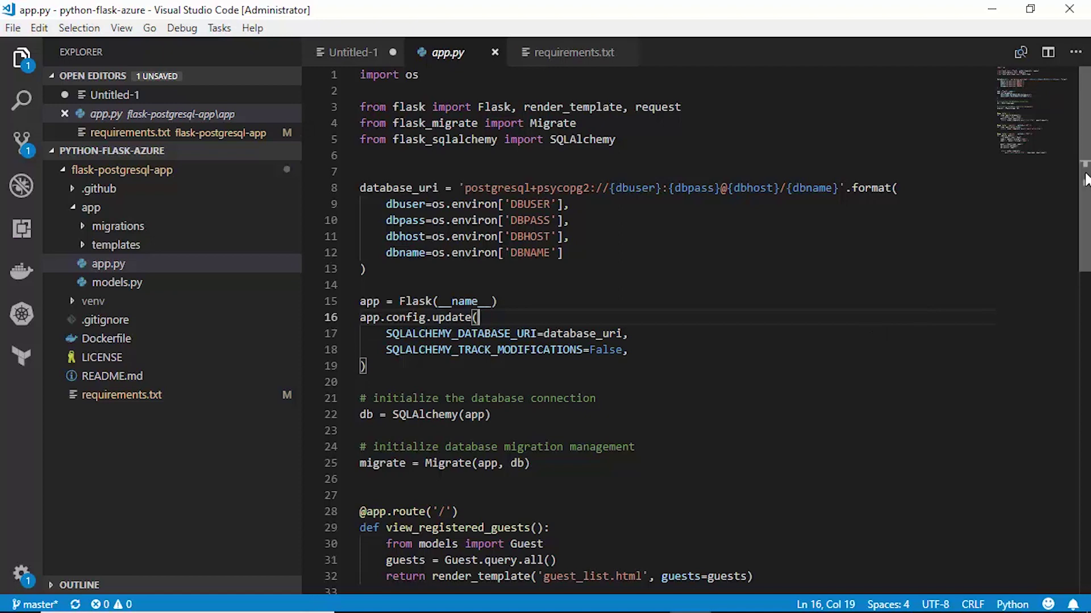
pyautogui.scroll(-6, 1068, 293)
pyautogui.moveTo(1088, 293); pyautogui.dragTo(1089, 331)
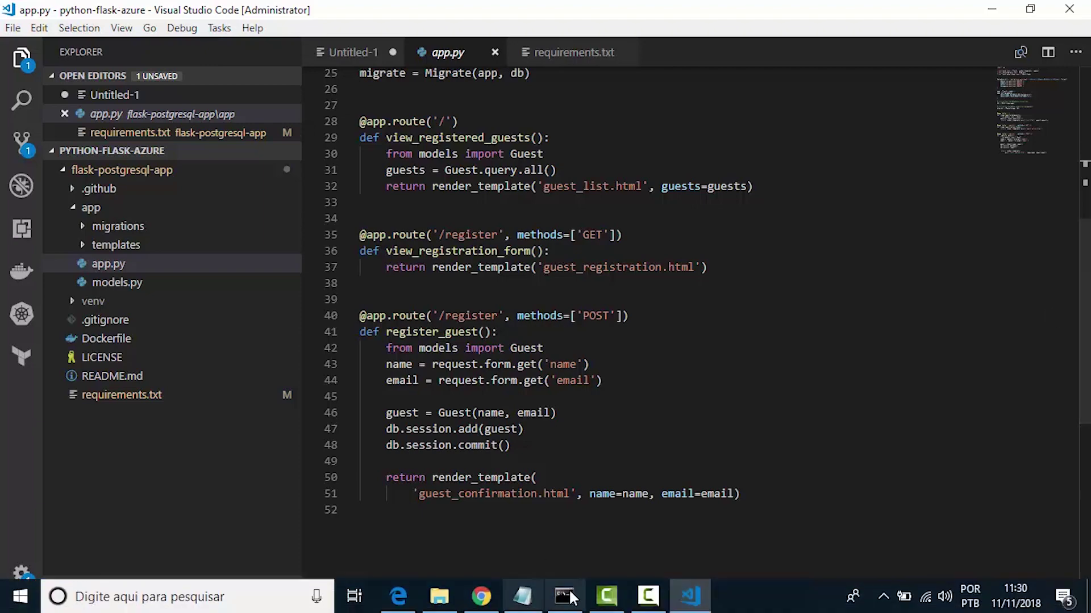
# Start the terminal command with FLASK_APP=app.py DBHOST=, checking app.py for the variable names
pyautogui.click(574, 597)
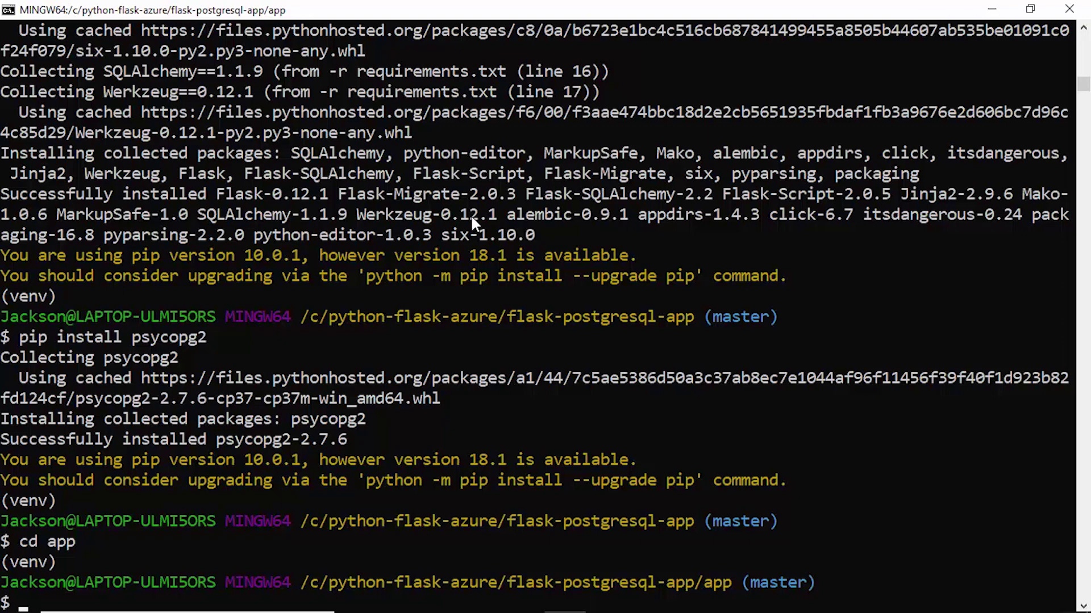
pyautogui.write('FLASK_APP')
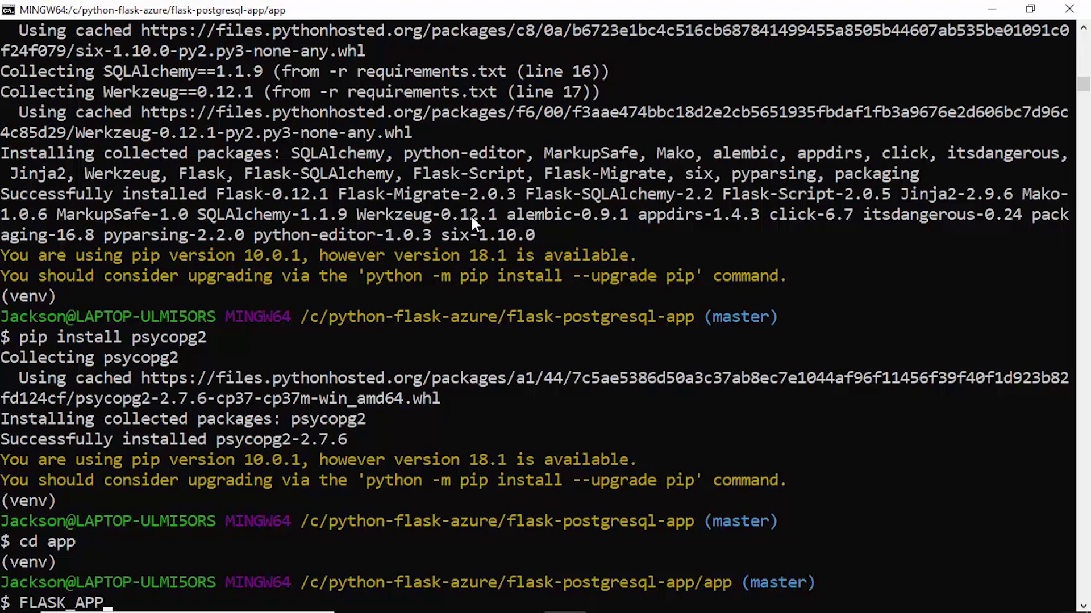
pyautogui.write('-')
pyautogui.press('BackSpace')
pyautogui.write('=app.py')
pyautogui.write('DBHOST')
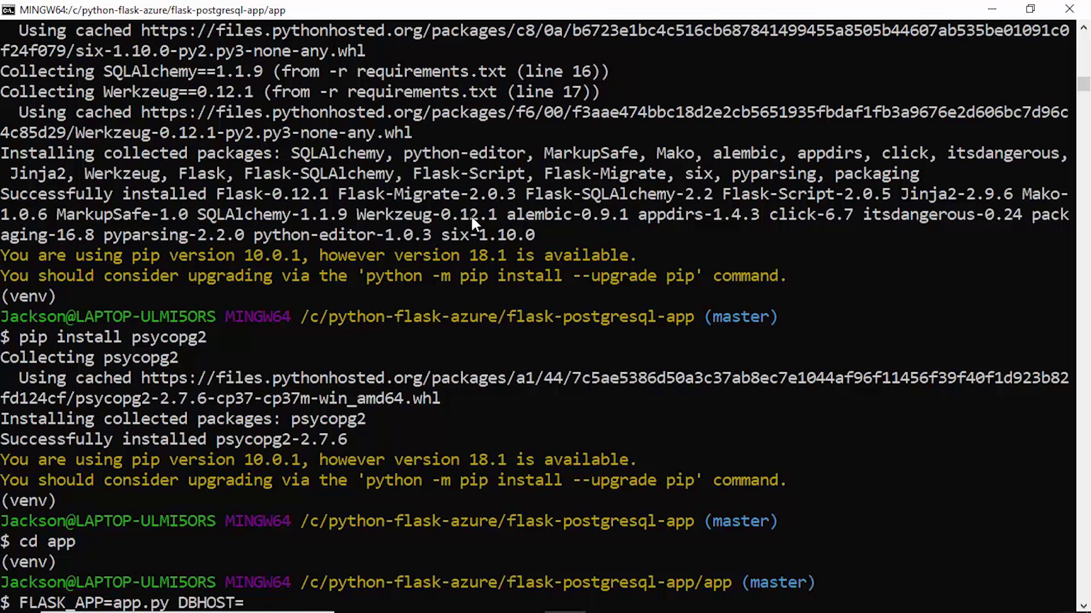
pyautogui.write('=')
pyautogui.click(690, 596)
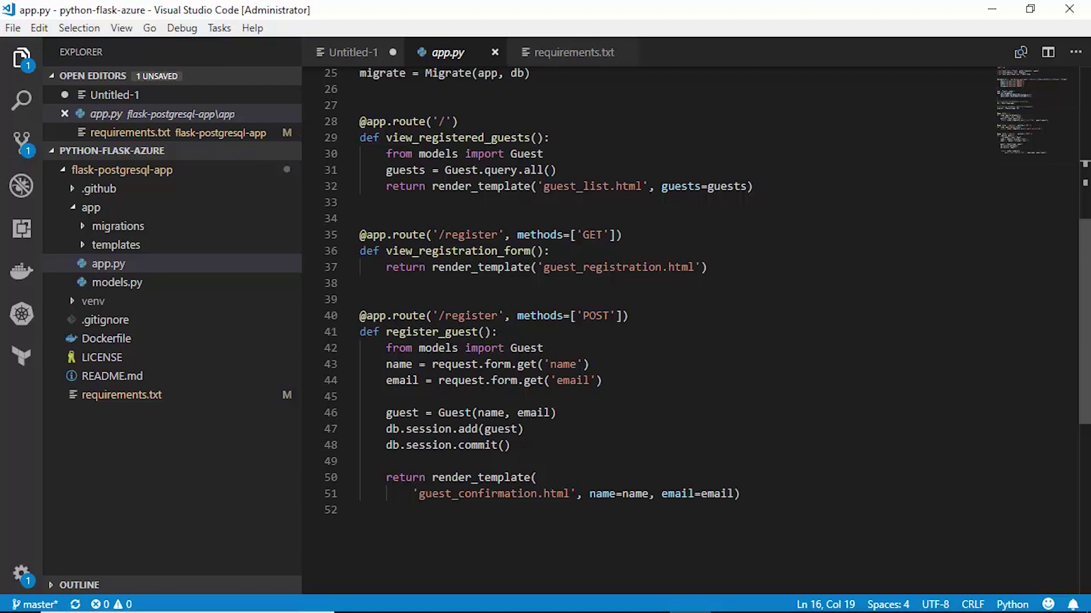
pyautogui.scroll(8, 1085, 139)
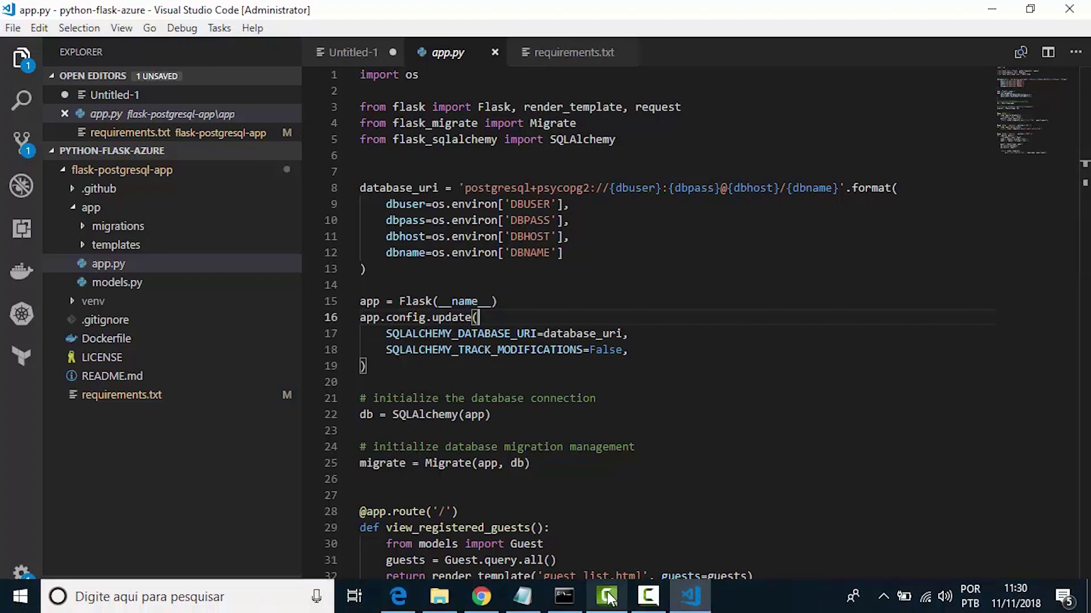
pyautogui.click(575, 599)
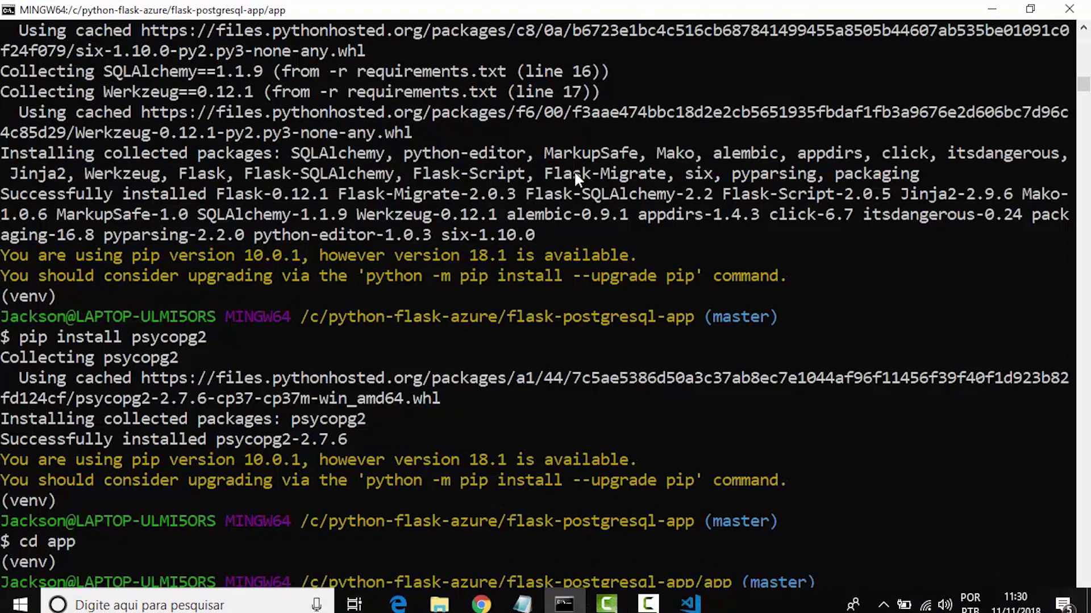
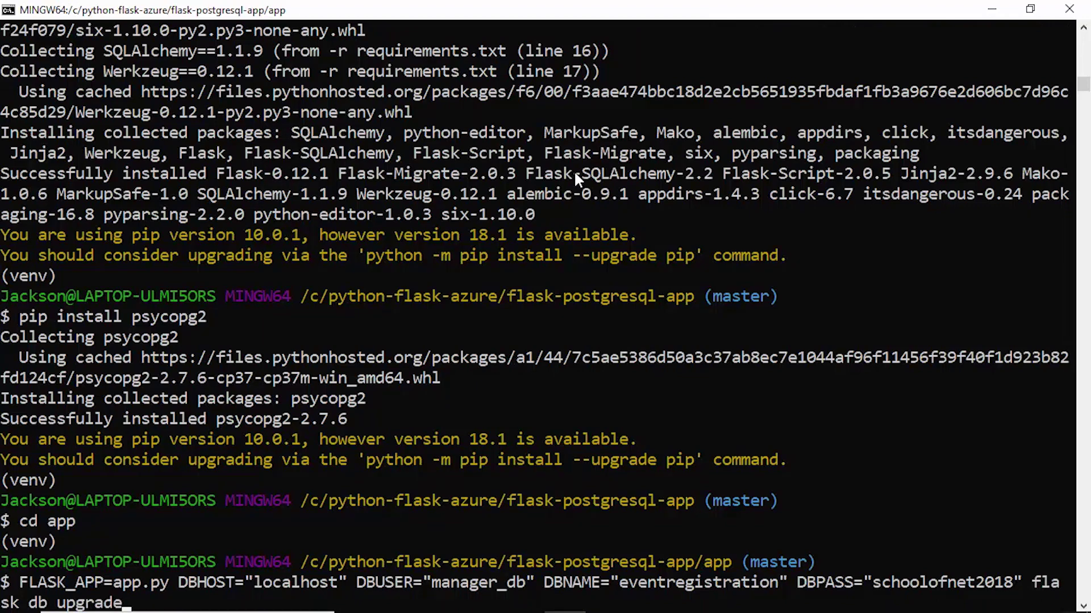
# Run flask db upgrade with DBHOST localhost, DBUSER manager_db, DBNAME eventregistration and the user's password
pyautogui.press('Return')
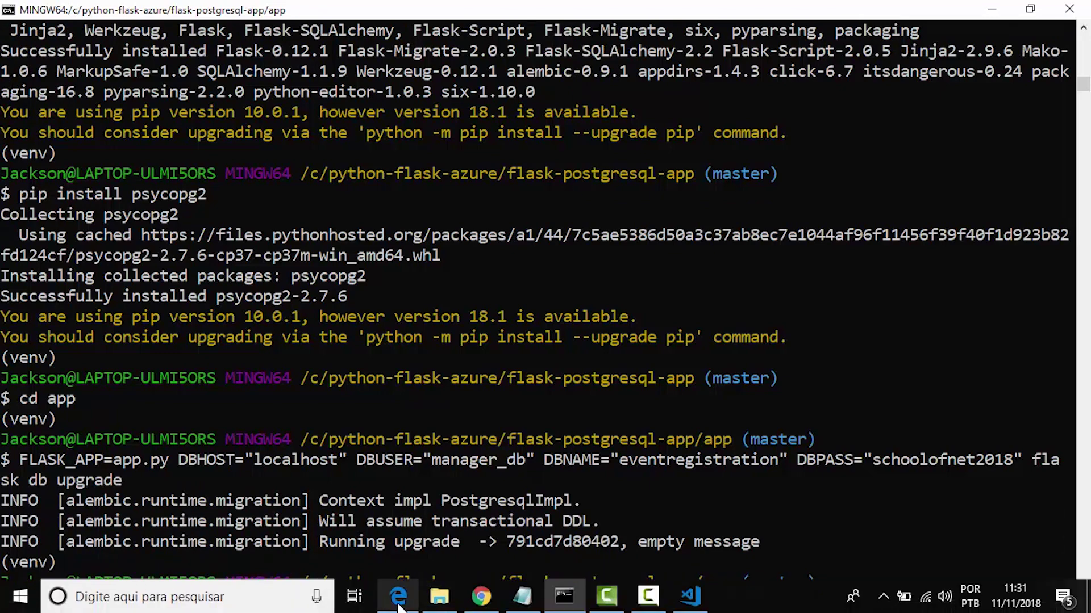
# Refresh Localhost's Databases in pgAdmin and connect to eventregistration
pyautogui.click(399, 602)
pyautogui.click(108, 177)
pyautogui.rightClick(121, 183)
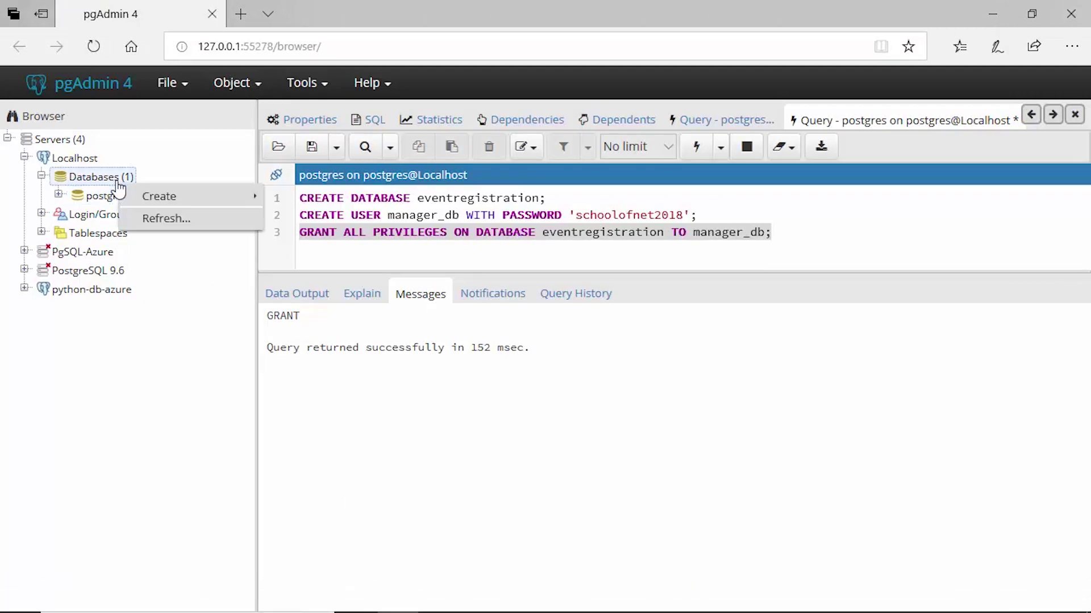
pyautogui.click(149, 218)
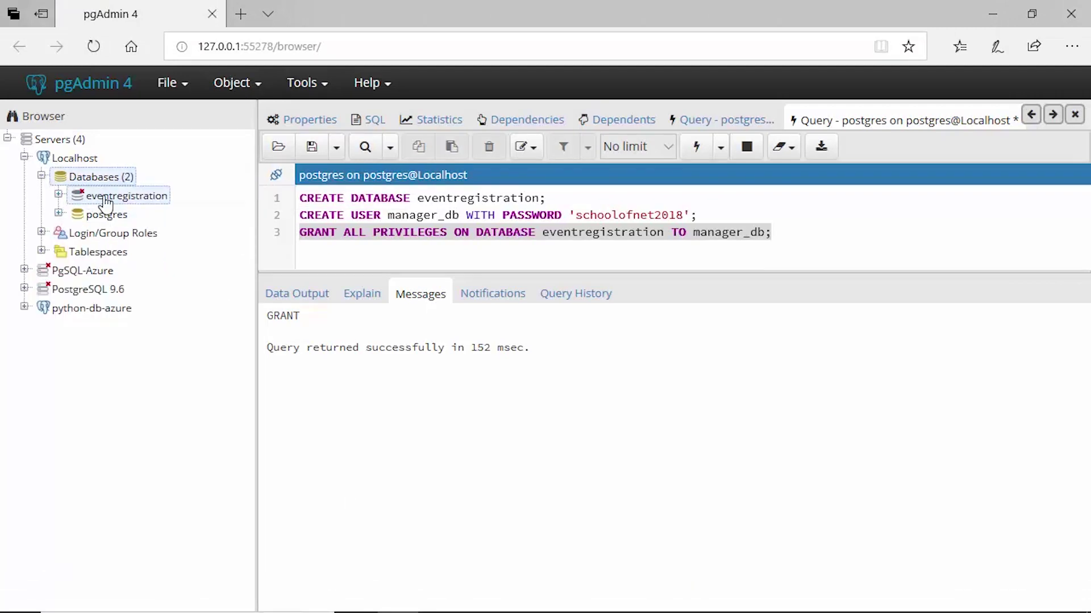
pyautogui.click(146, 199)
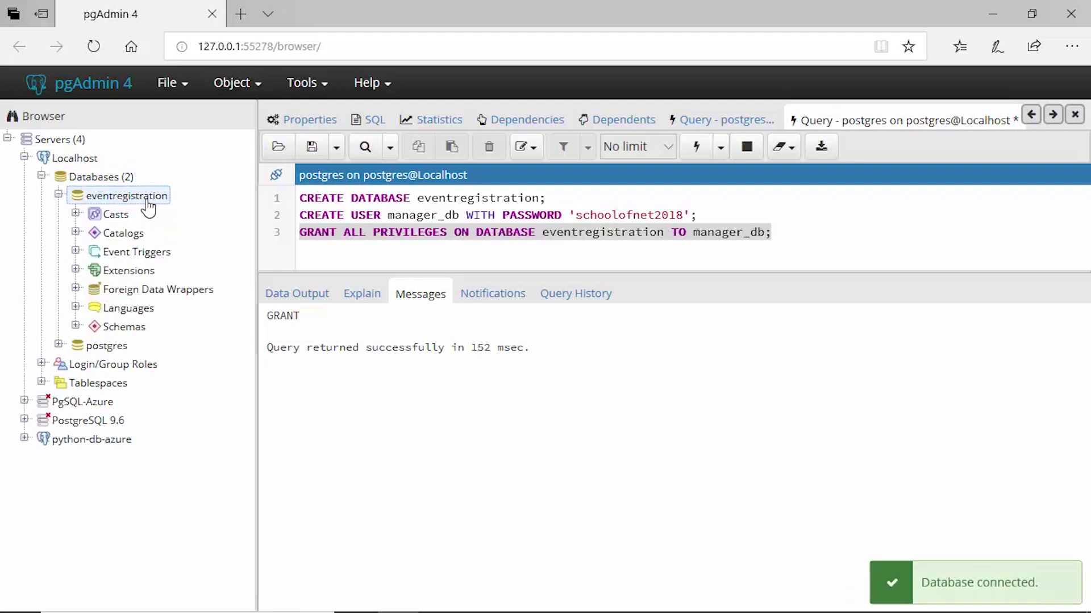
# Expand public's Tables to confirm alembic_version and guests exist, then return to Git Bash
pyautogui.click(76, 326)
pyautogui.click(92, 345)
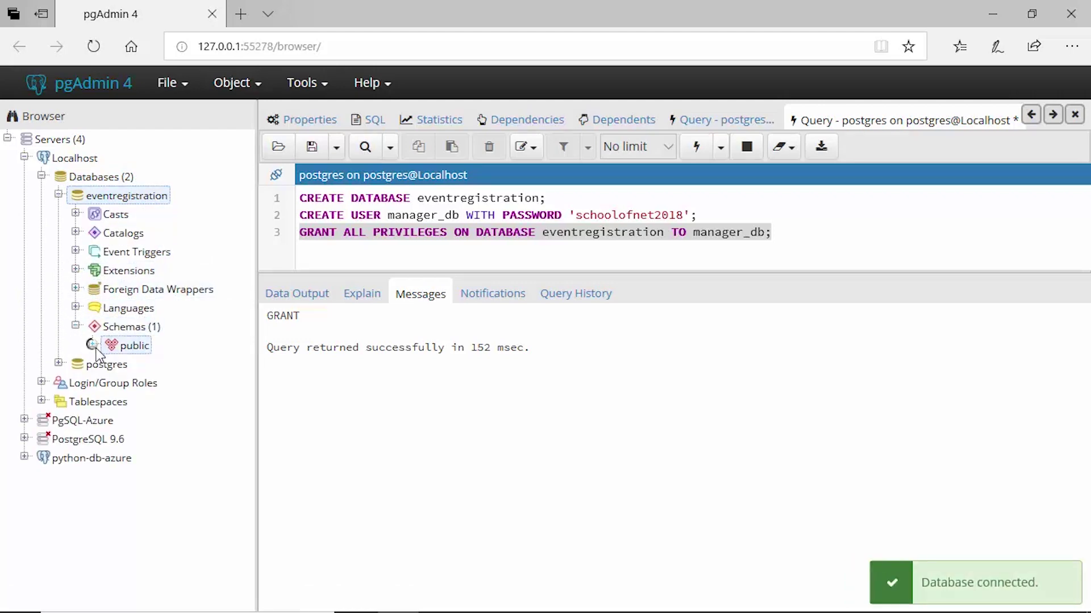
pyautogui.click(170, 555)
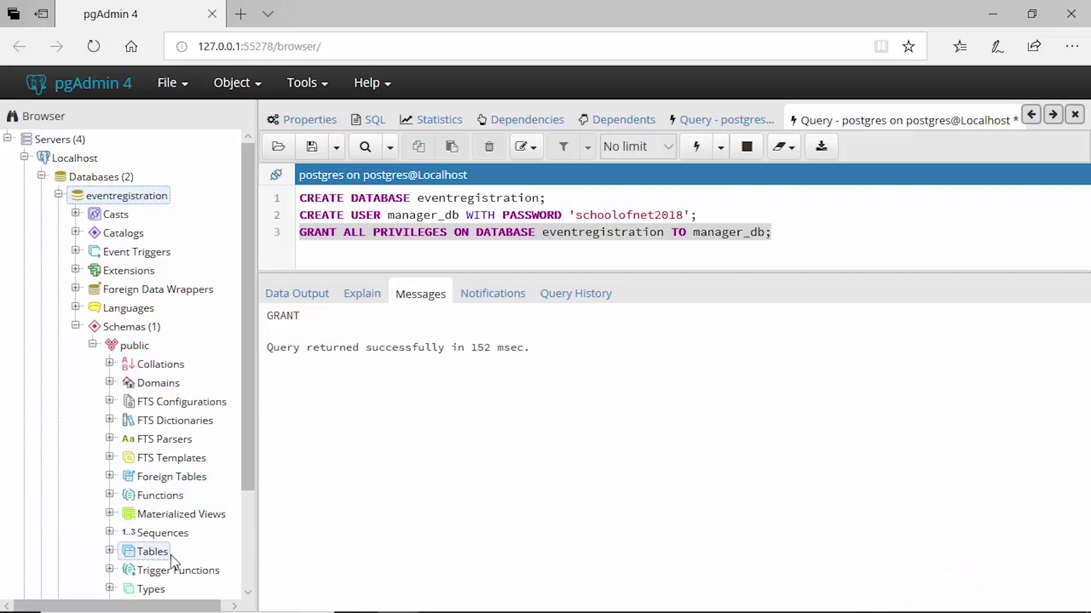
pyautogui.click(109, 551)
pyautogui.moveTo(245, 407); pyautogui.dragTo(245, 471)
pyautogui.click(178, 501)
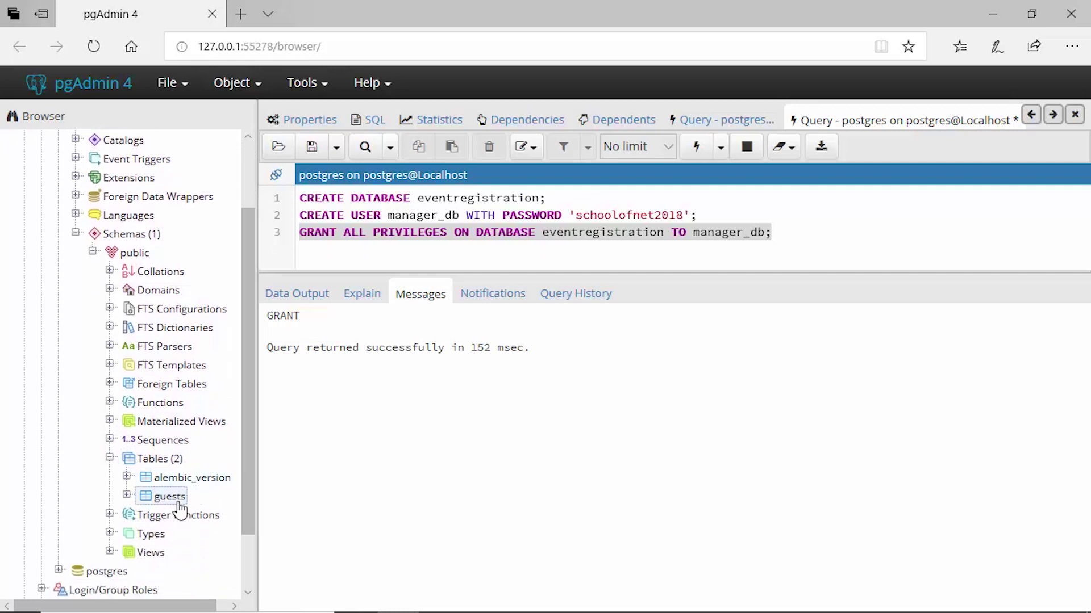
pyautogui.moveTo(554, 596)
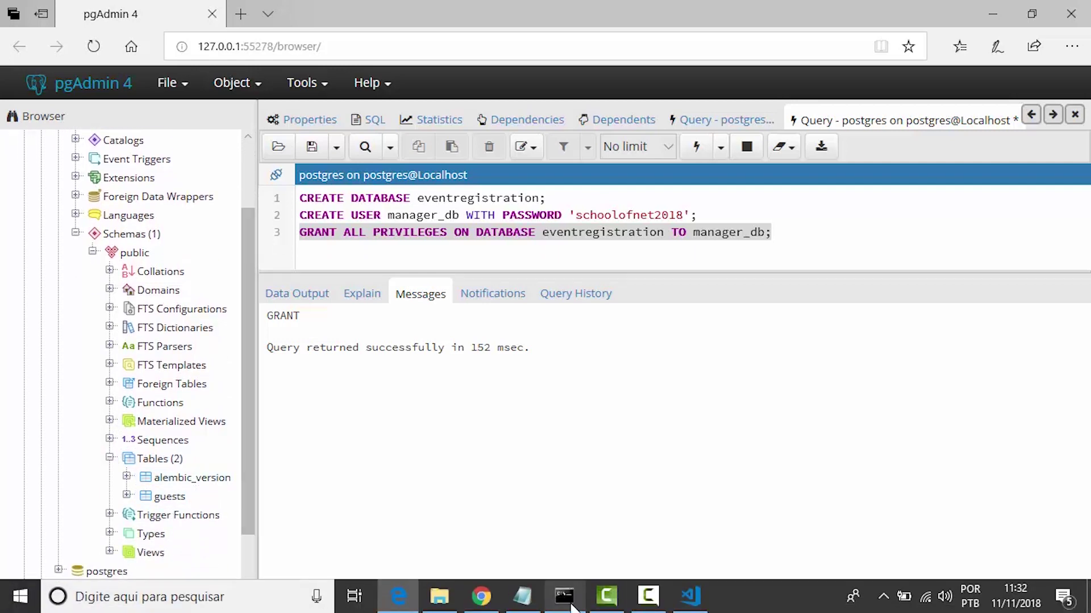
pyautogui.click(568, 601)
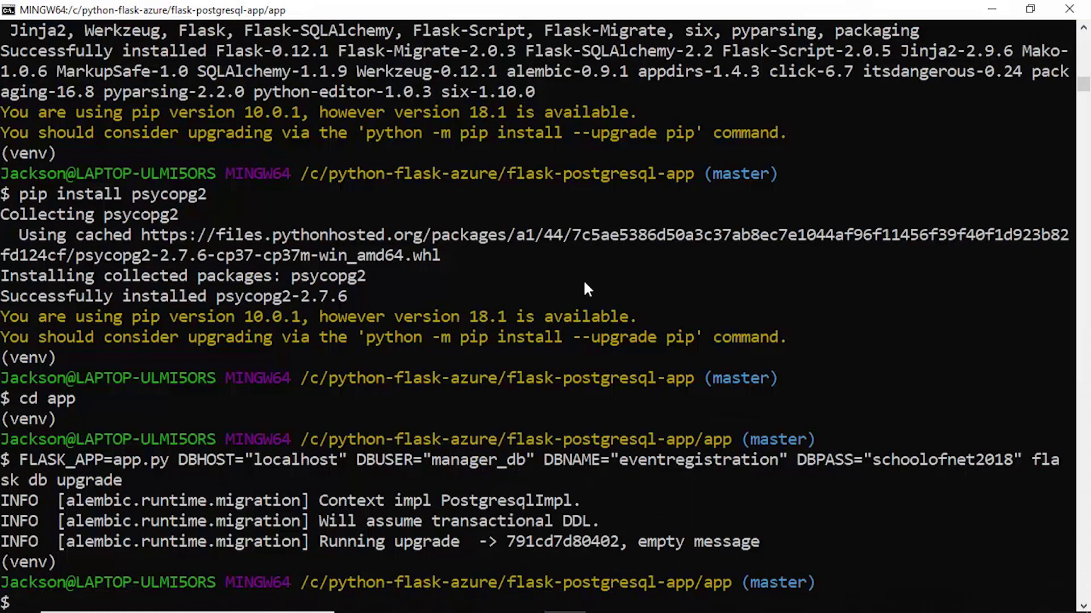
pyautogui.press('Up')
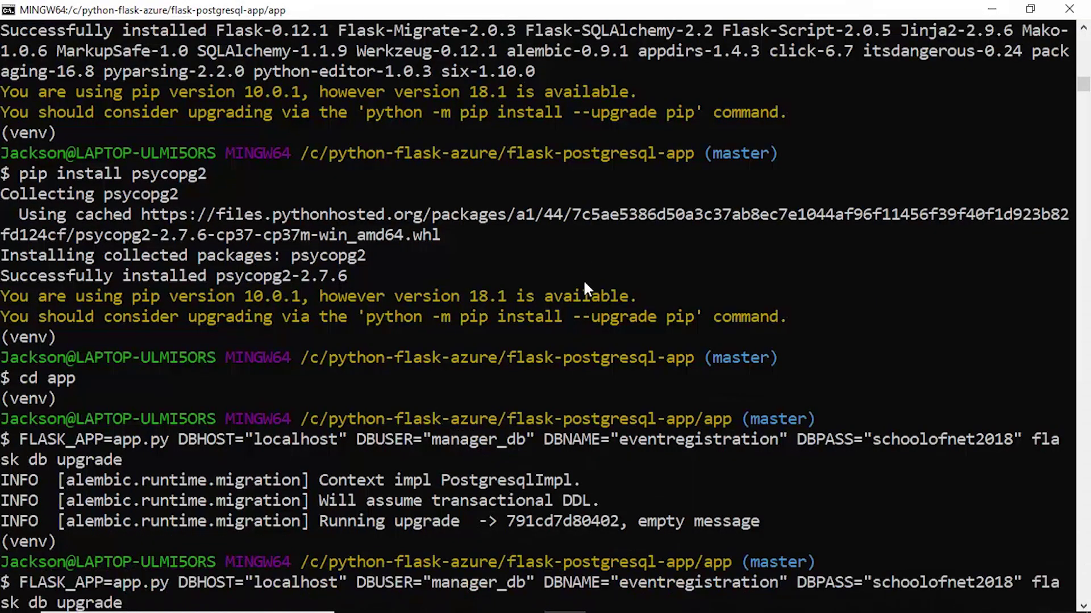
pyautogui.press('BackSpace')
pyautogui.press('BackSpace')
pyautogui.press('BackSpace')
pyautogui.press('BackSpace')
pyautogui.press('BackSpace')
pyautogui.press('BackSpace')
pyautogui.press('BackSpace')
pyautogui.press('BackSpace')
pyautogui.press('BackSpace')
pyautogui.press('BackSpace')
pyautogui.press('BackSpace')
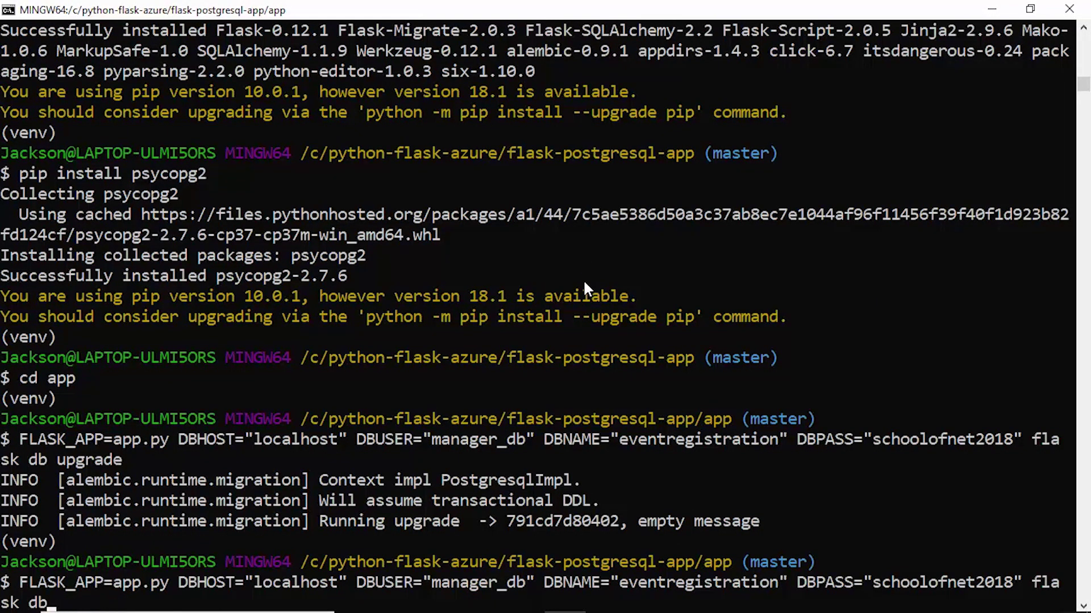
pyautogui.write('run')
pyautogui.press('Return')
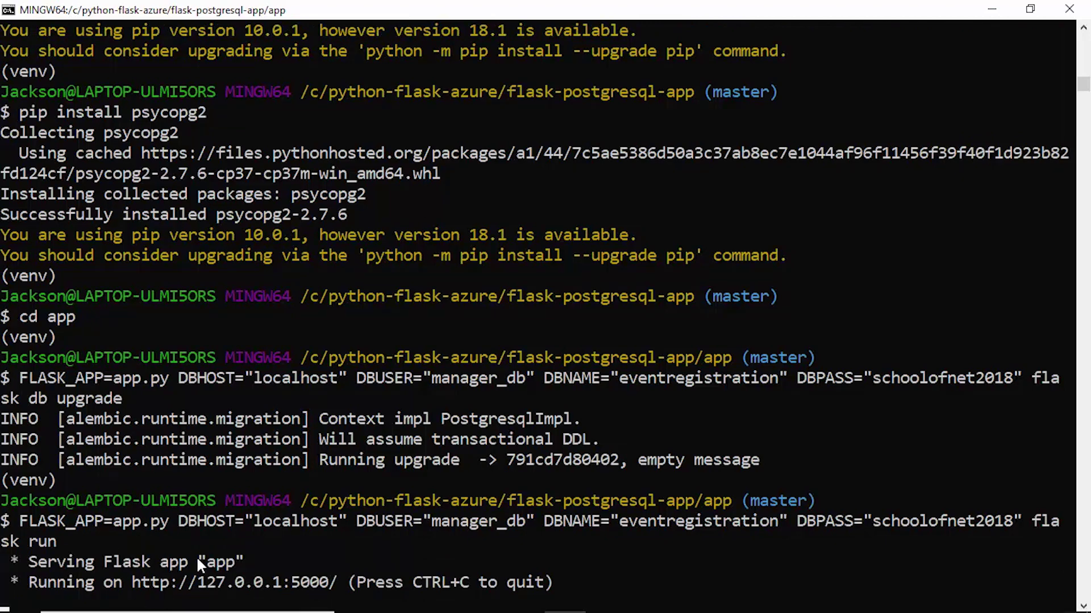
pyautogui.moveTo(446, 605)
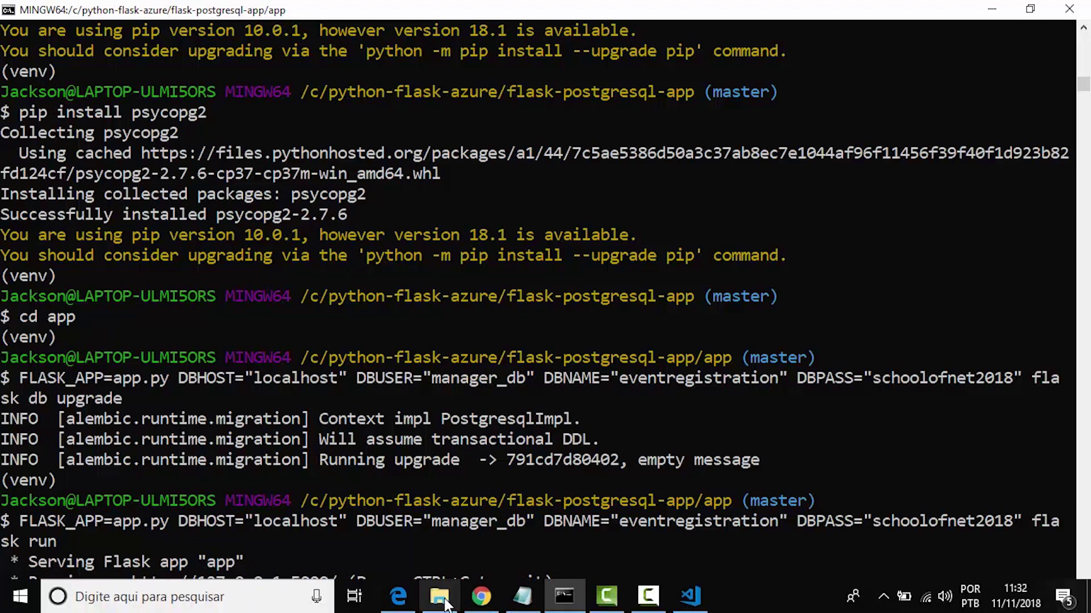
# Load the local Flask app at 127.0.0.1:5000 in a new Chrome tab
pyautogui.click(481, 596)
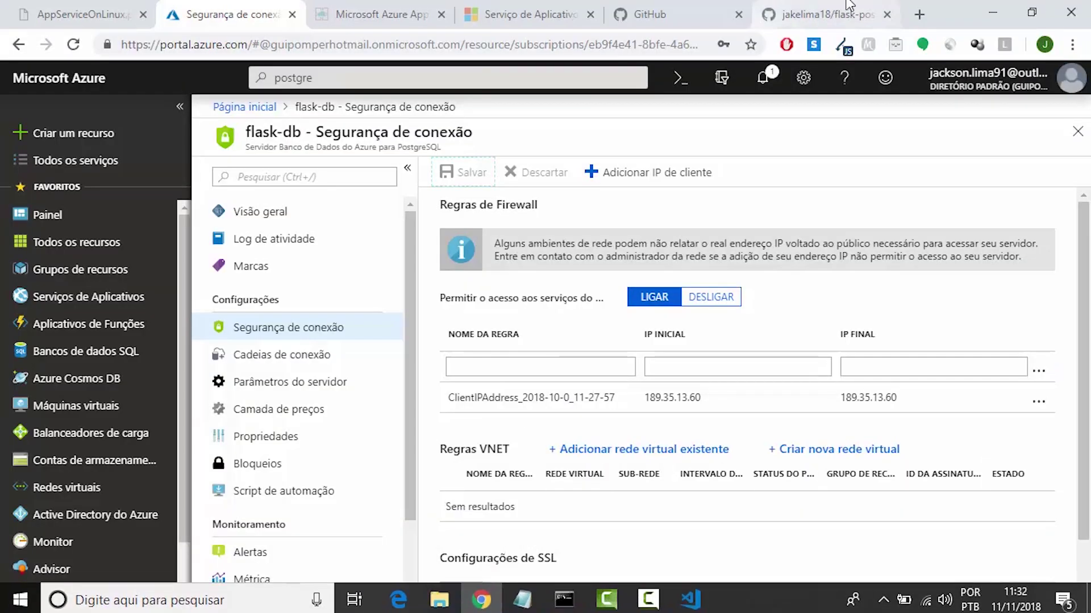
pyautogui.click(918, 13)
pyautogui.write('1')
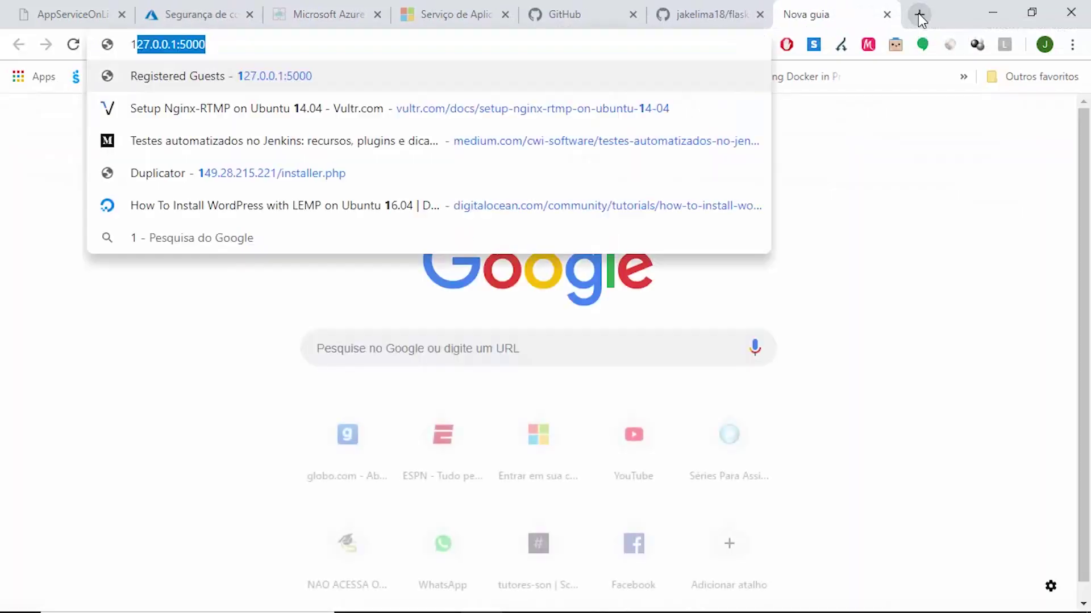
pyautogui.write('27')
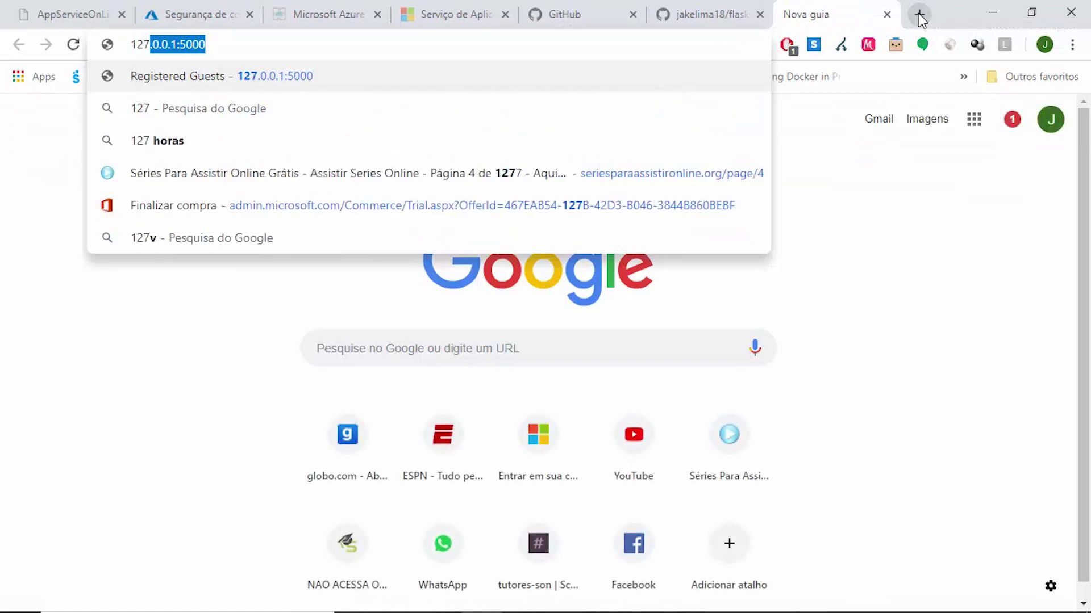
pyautogui.press('Return')
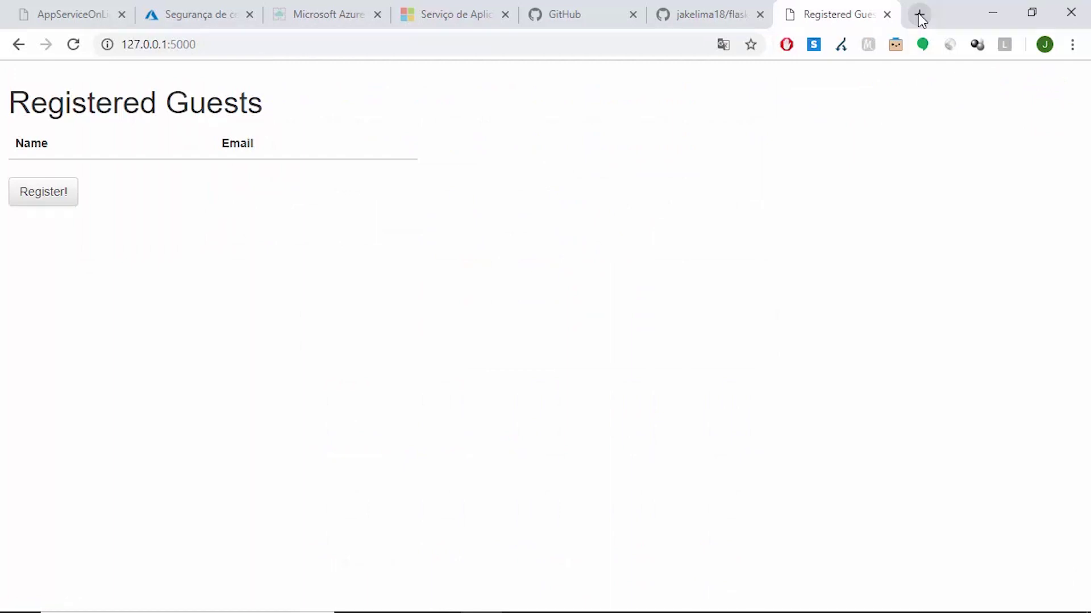
# Register a guest's name and suggested e-mail until "You are confirmed!" appears
pyautogui.click(37, 200)
pyautogui.click(136, 162)
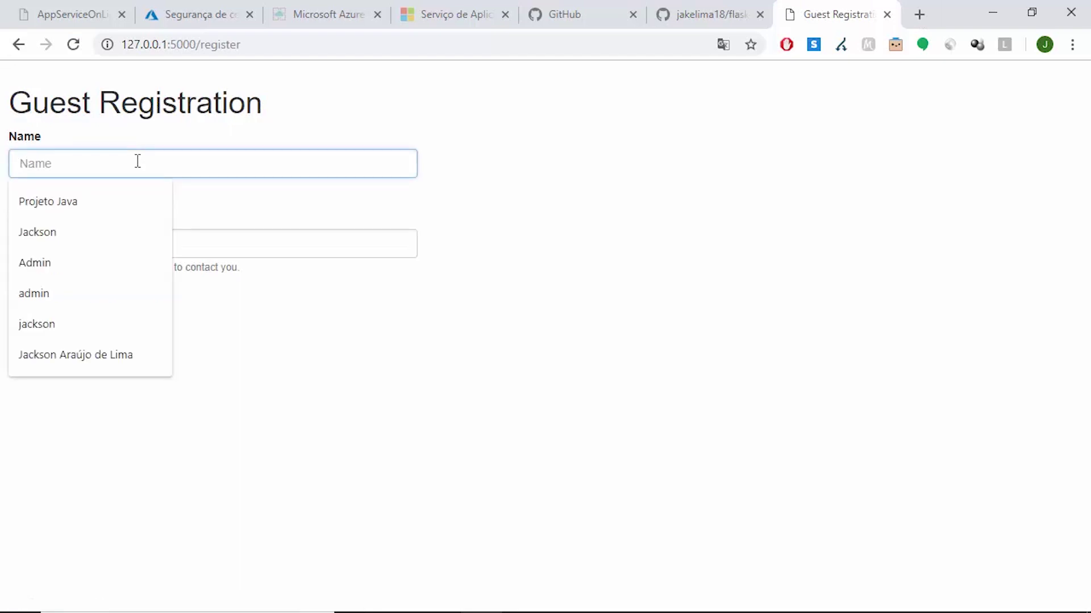
pyautogui.write('Jackson')
pyautogui.press('Tab')
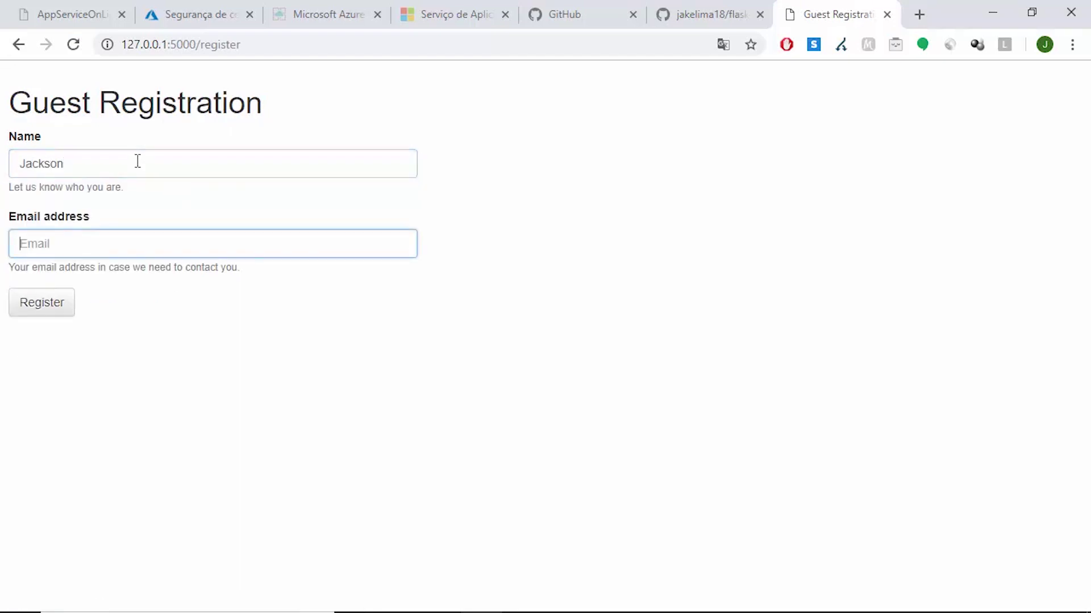
pyautogui.write('jake')
pyautogui.press('Down')
pyautogui.press('Return')
pyautogui.click(41, 313)
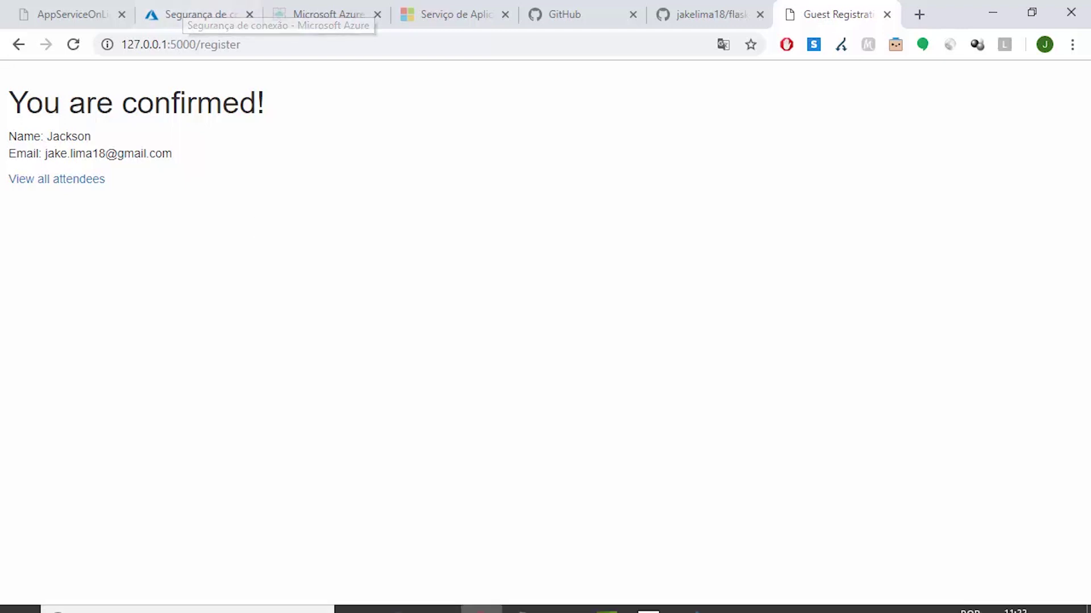
pyautogui.click(400, 604)
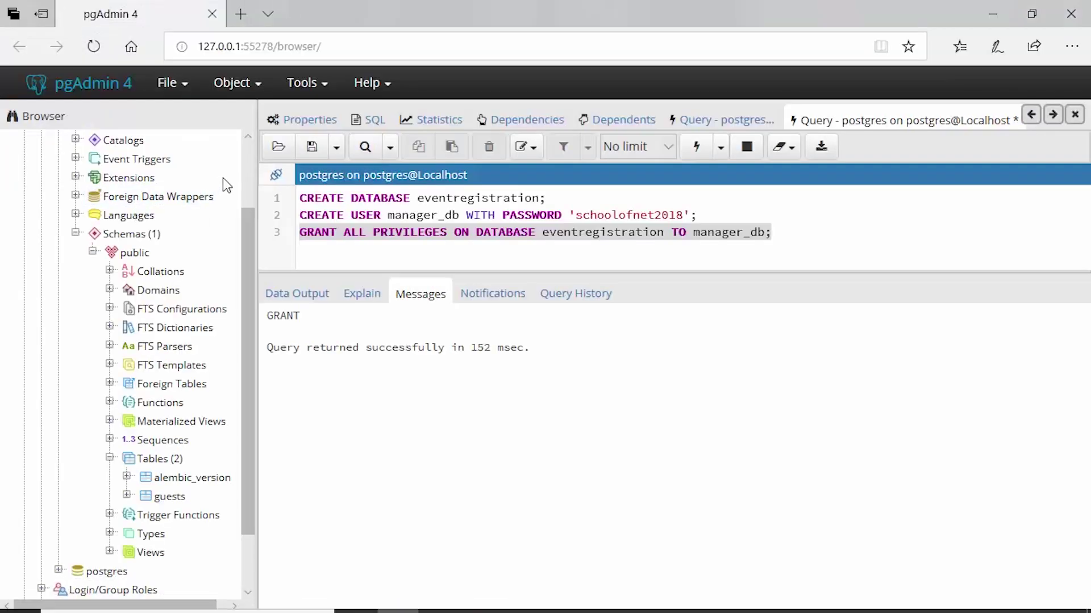
pyautogui.scroll(3, 257, 161)
# Collapse the server tree and start Create > Server from the Servers group
pyautogui.click(41, 176)
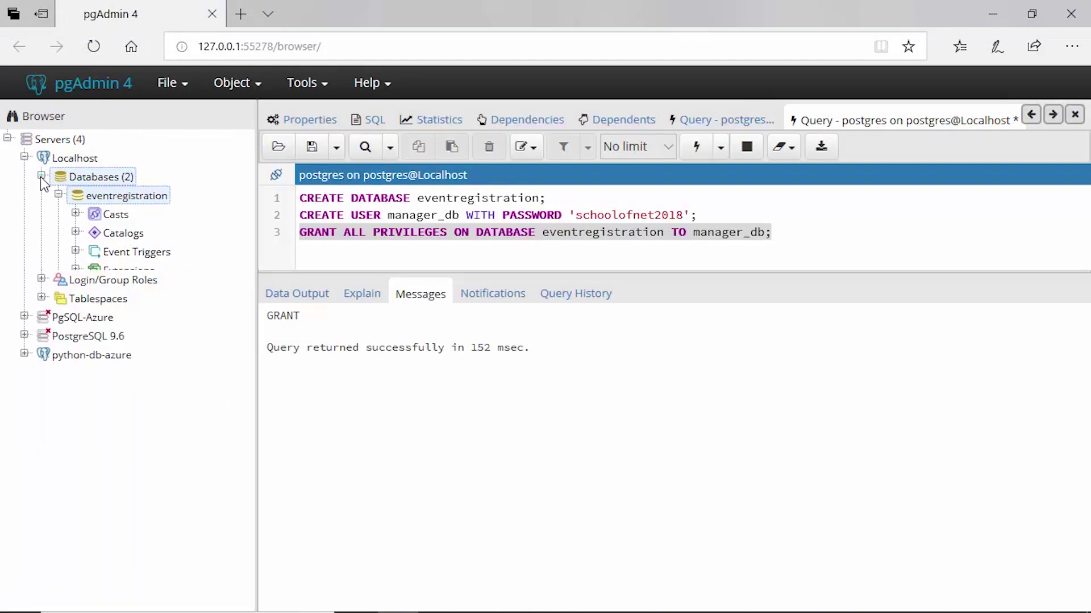
pyautogui.click(24, 271)
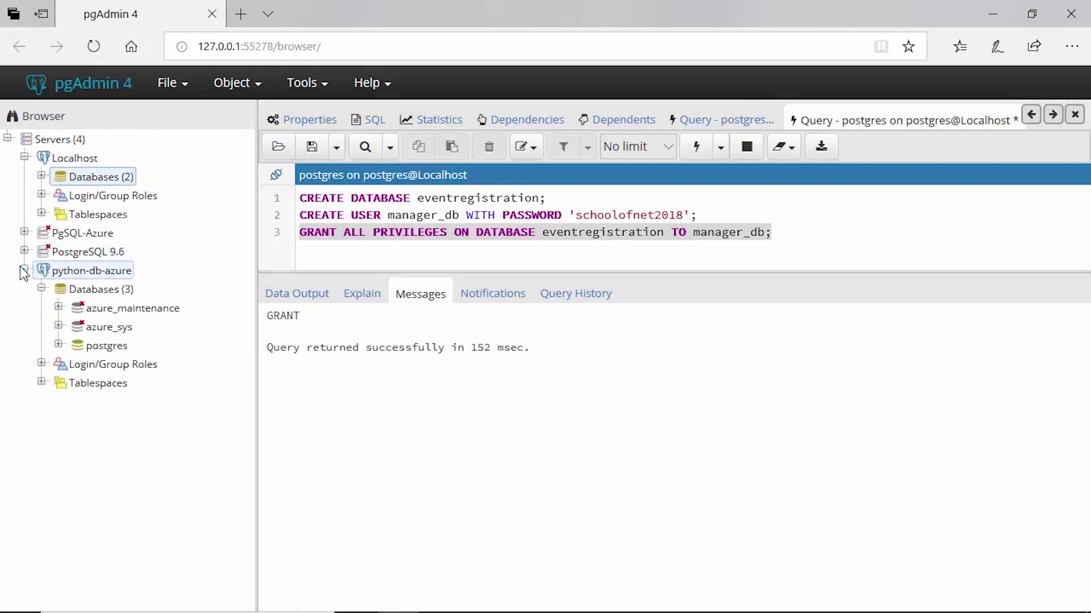
pyautogui.click(24, 271)
pyautogui.click(62, 142)
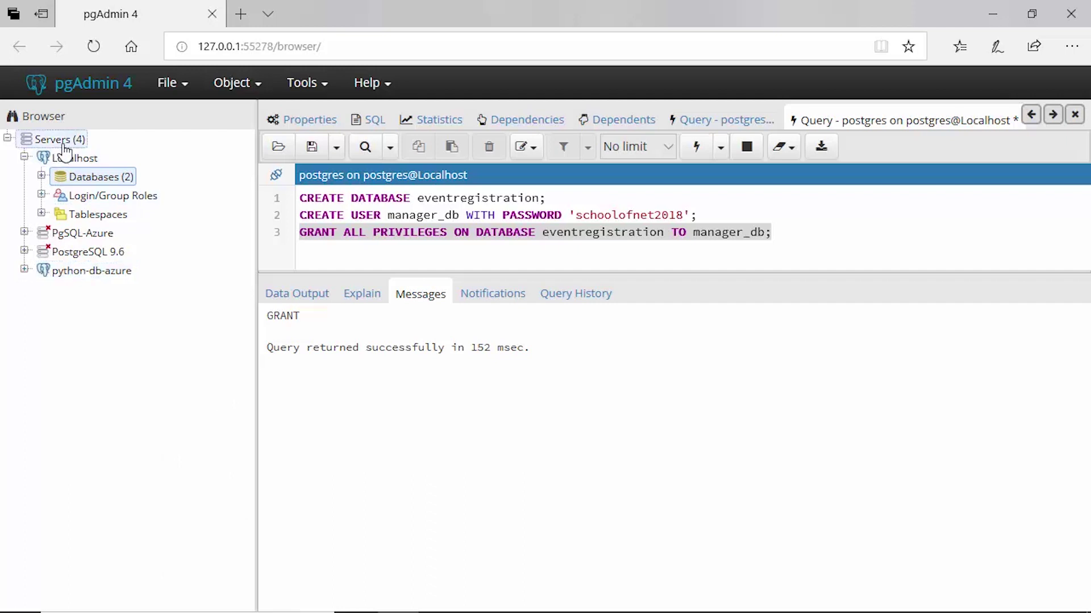
pyautogui.rightClick(66, 151)
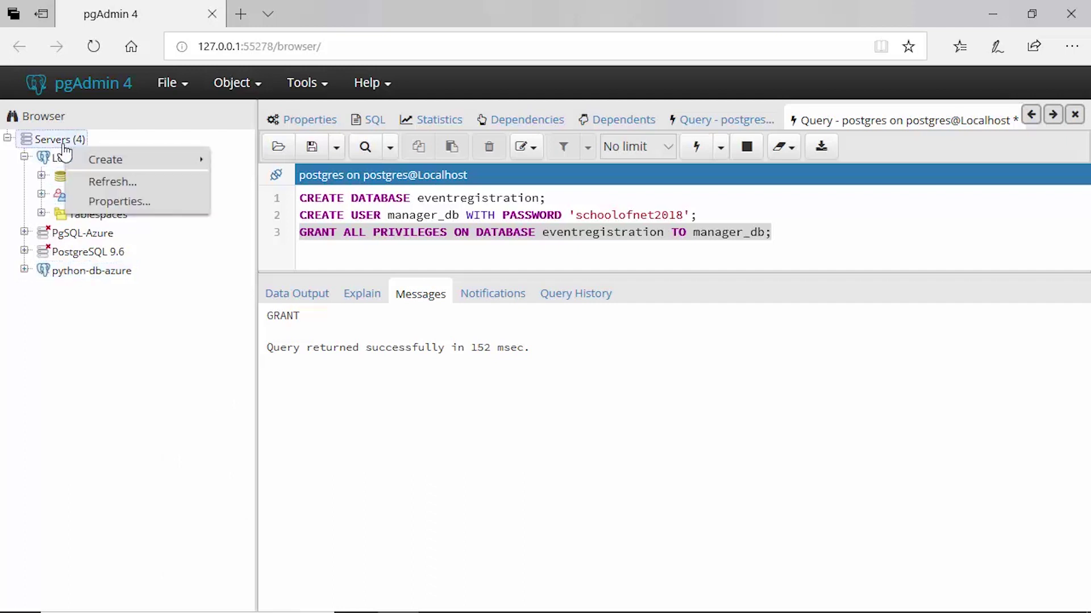
pyautogui.moveTo(120, 160)
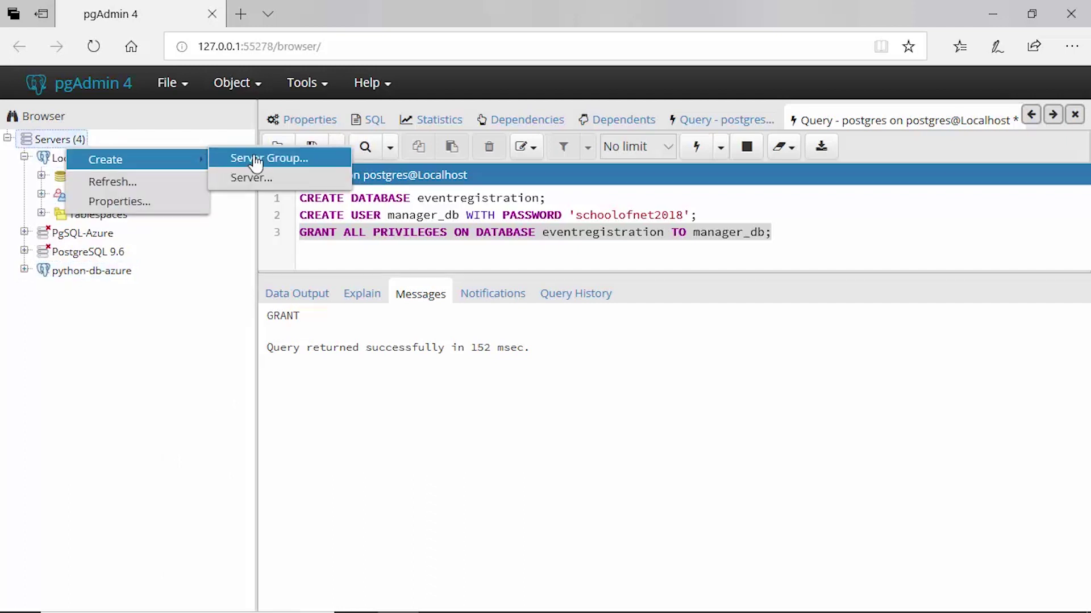
pyautogui.click(276, 177)
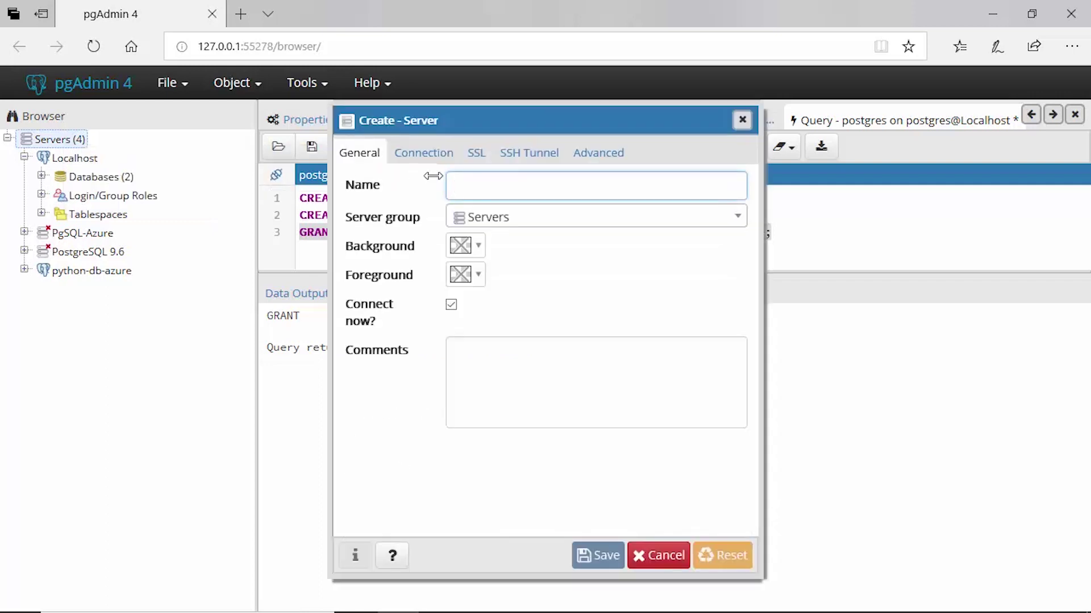
# Name the new server flask-db-azure and move to its Connection settings
pyautogui.write('flask-')
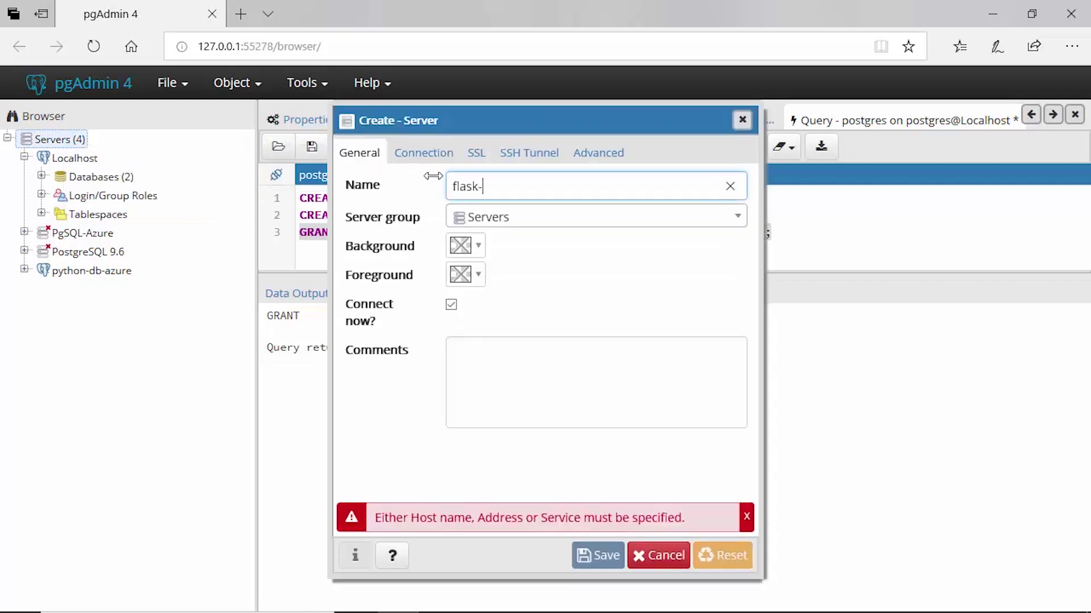
pyautogui.write('db-azure')
pyautogui.click(435, 162)
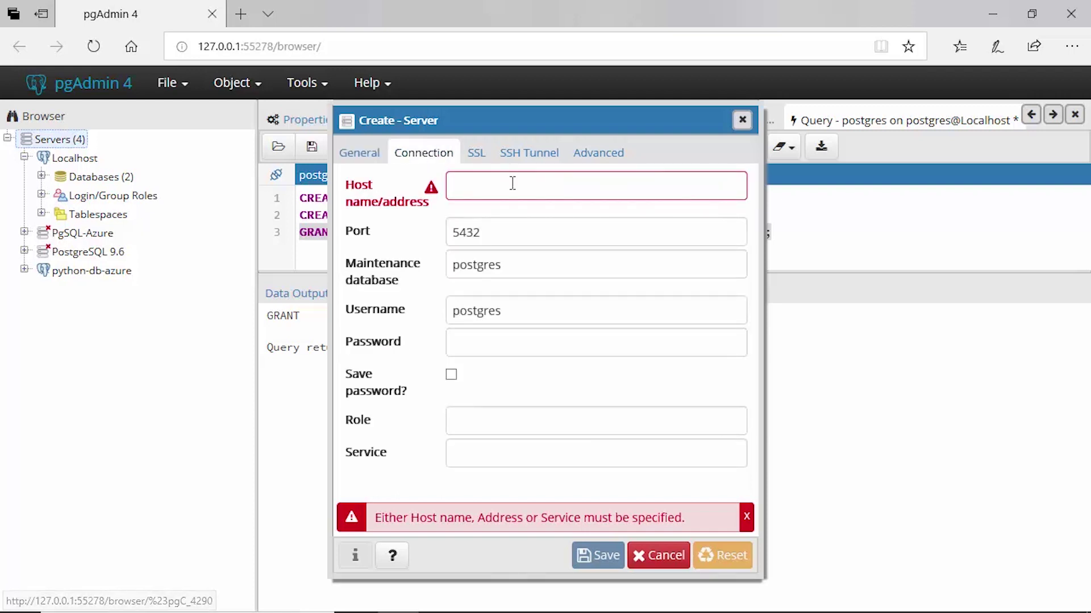
pyautogui.moveTo(399, 601)
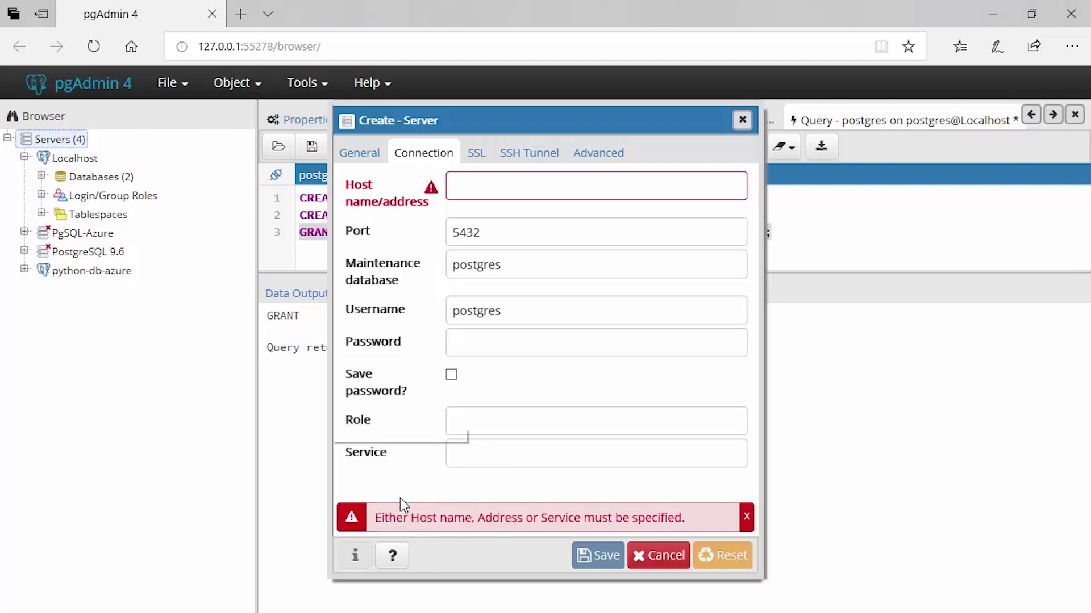
pyautogui.click(481, 597)
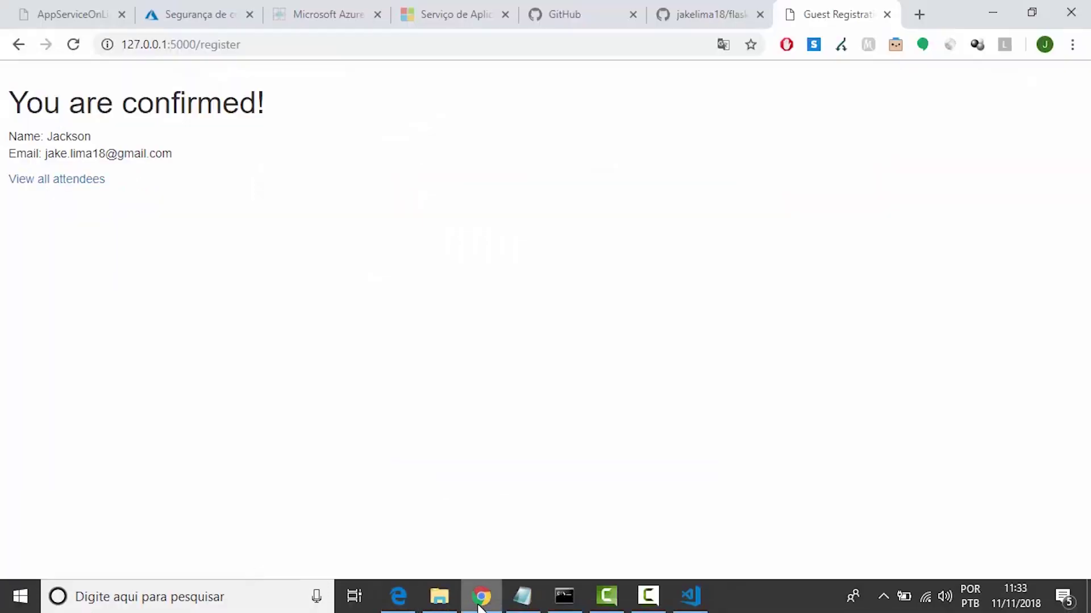
# Copy the host name flask-db.postgres.database.azure.com from flask-db's Azure overview
pyautogui.click(171, 12)
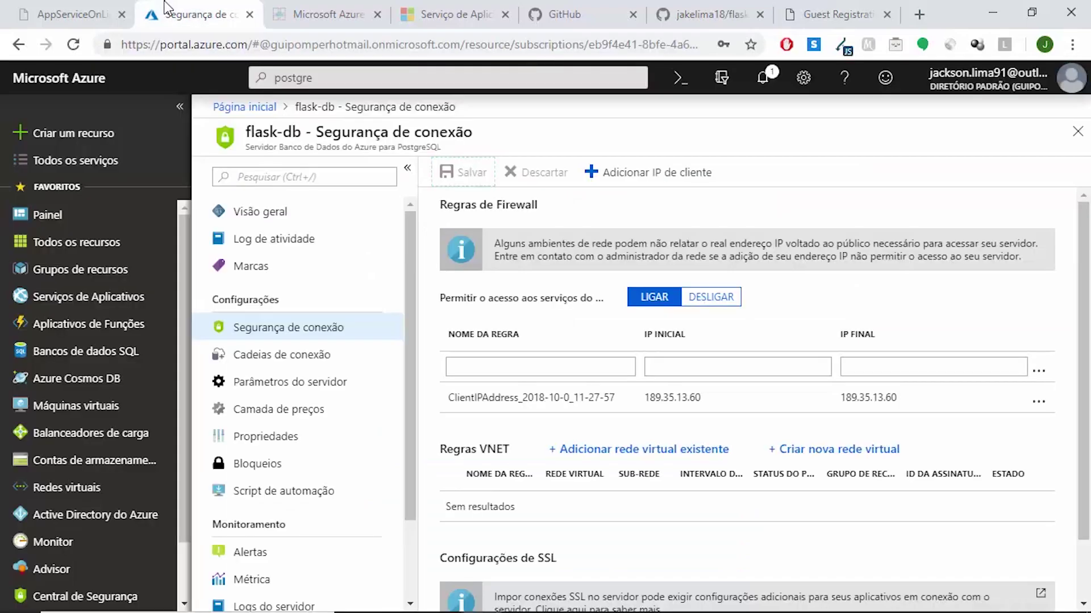
pyautogui.click(311, 215)
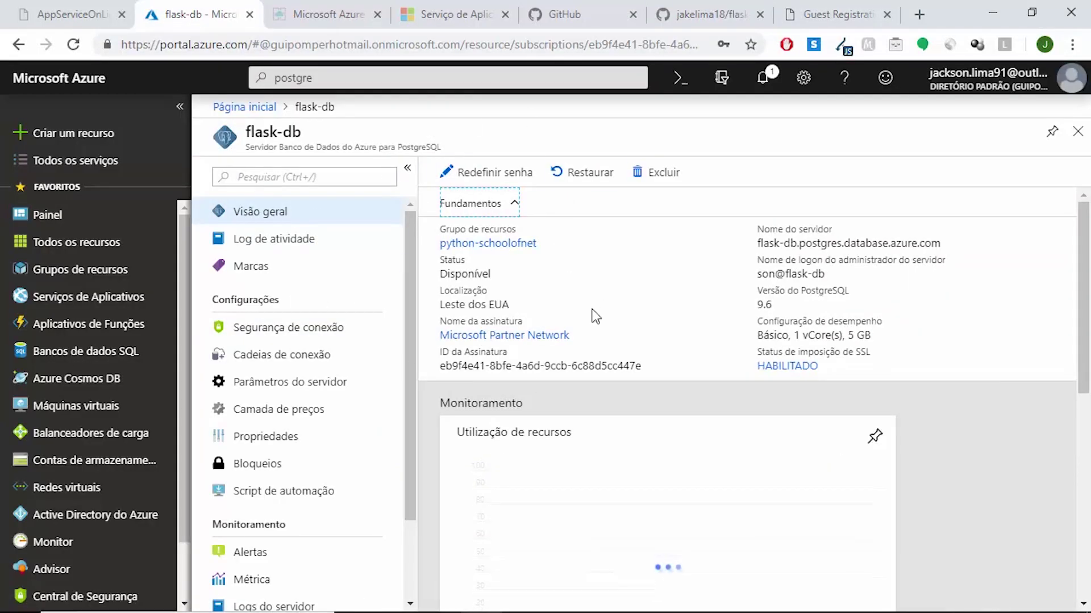
pyautogui.moveTo(770, 241)
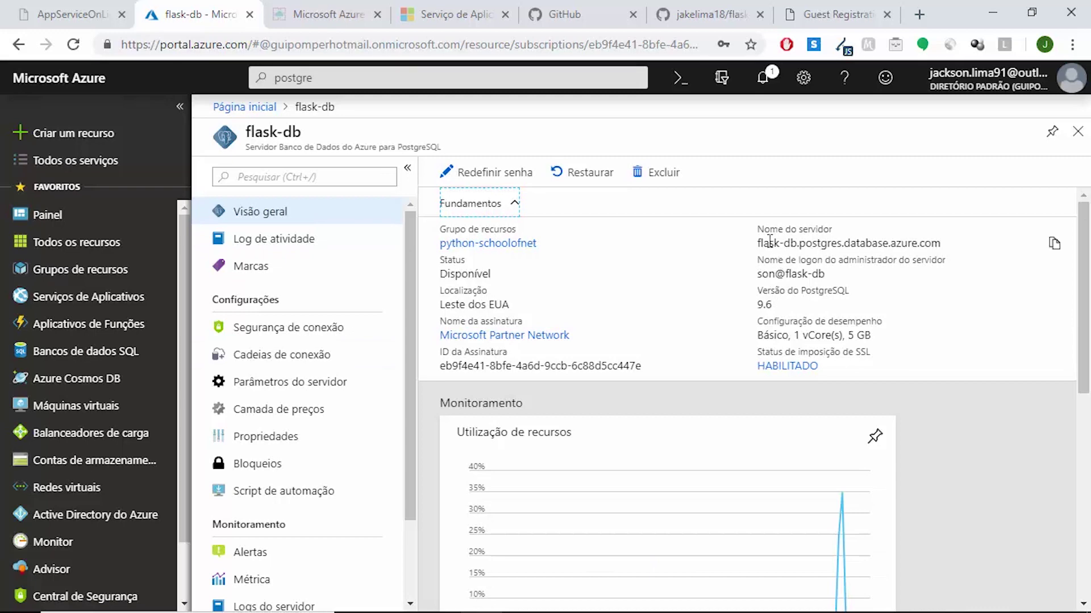
pyautogui.click(1054, 244)
# Paste flask-db.postgres.database.azure.com into the new server's Host name/address field
pyautogui.click(400, 597)
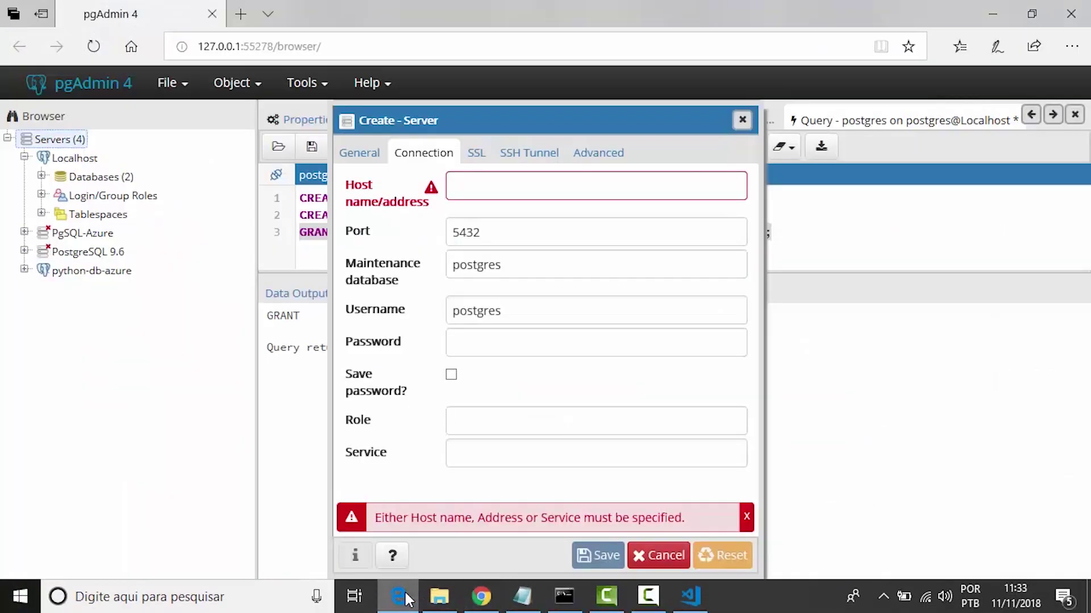
pyautogui.click(531, 181)
pyautogui.hotkey('ctrl', 'v')
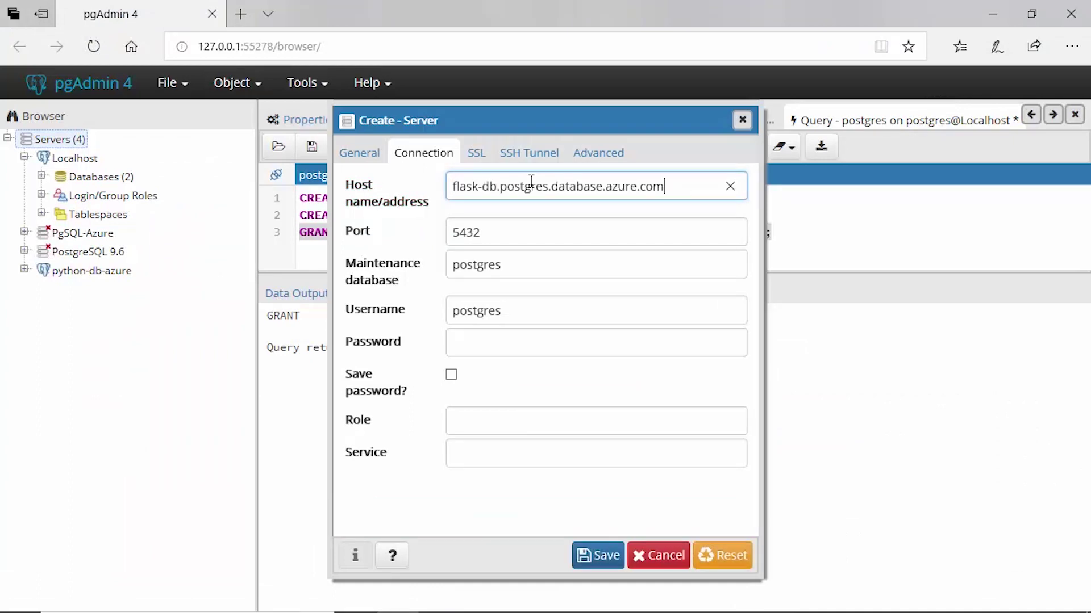
# Delete the default postgres username from the Username field
pyautogui.moveTo(505, 311); pyautogui.dragTo(449, 312)
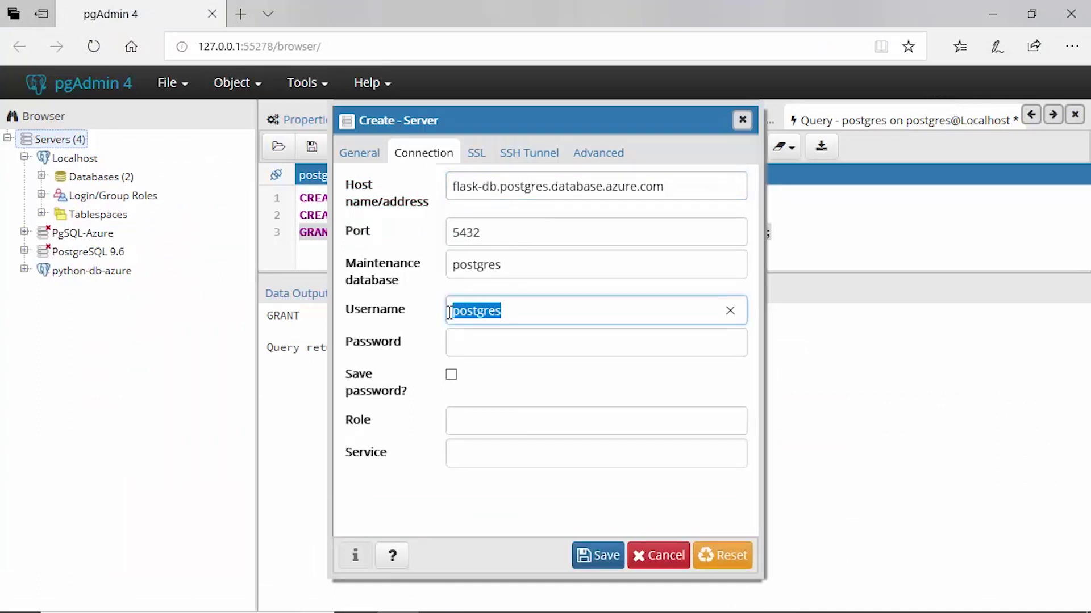
pyautogui.press('BackSpace')
pyautogui.moveTo(455, 599)
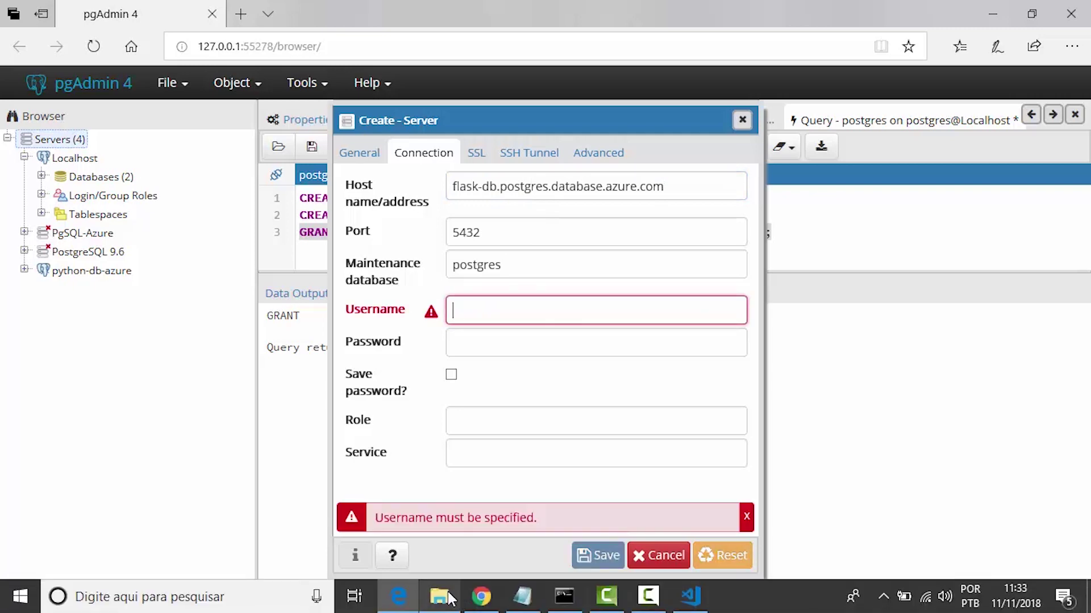
# Copy the server admin login name from the Azure portal's flask-db overview page
pyautogui.click(470, 605)
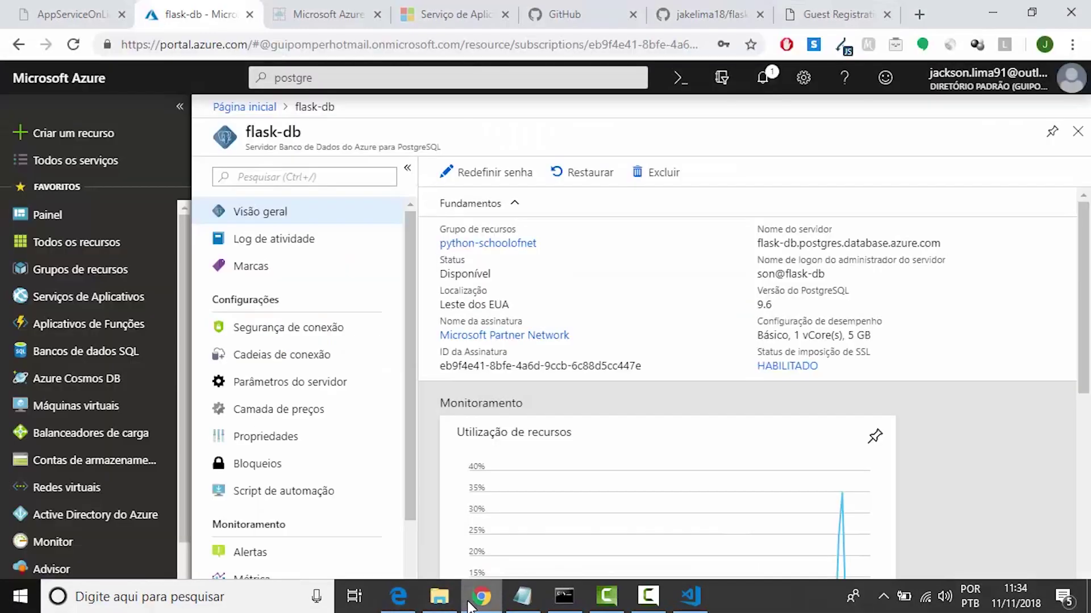
pyautogui.moveTo(855, 283)
pyautogui.click(1056, 274)
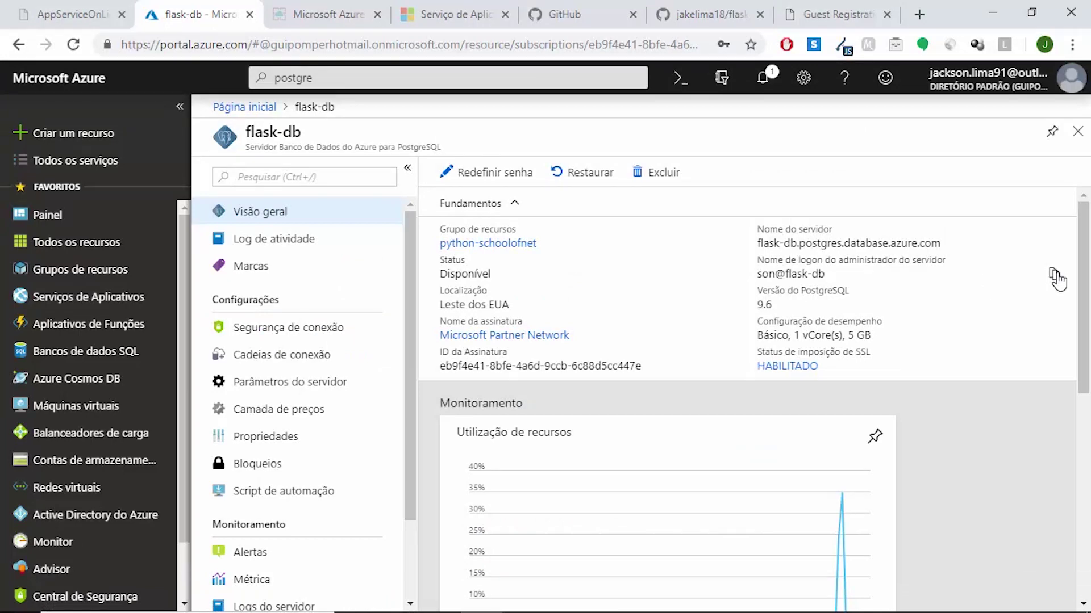
pyautogui.click(1055, 275)
pyautogui.moveTo(479, 603)
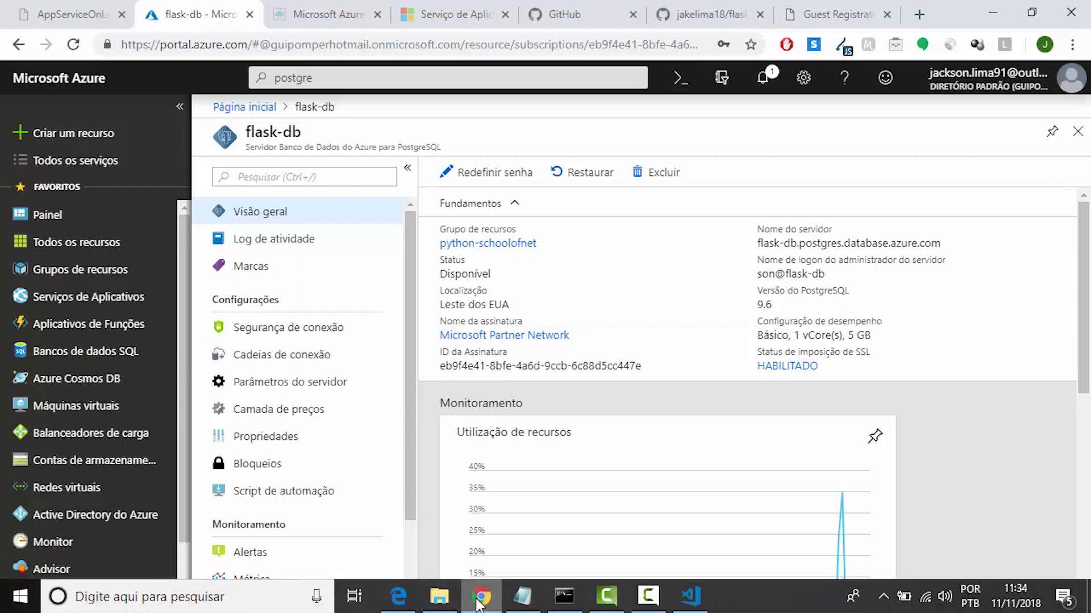
# Paste the admin login as Username, enter the server password, and save the flask-db-azure connection
pyautogui.click(406, 595)
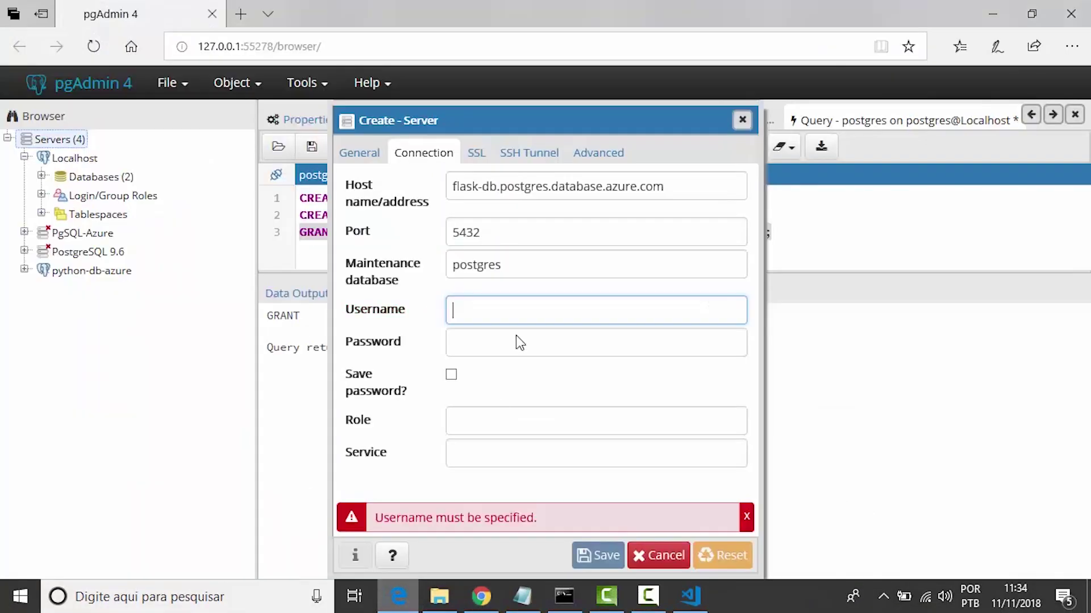
pyautogui.hotkey('ctrl', 'v')
pyautogui.press('Tab')
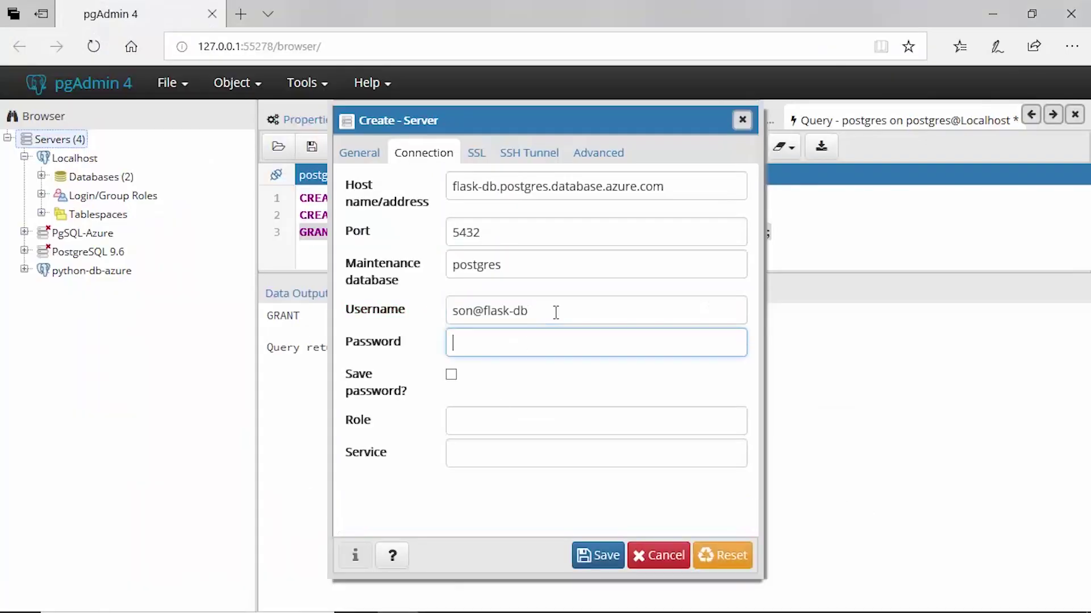
pyautogui.write('***************')
pyautogui.click(599, 563)
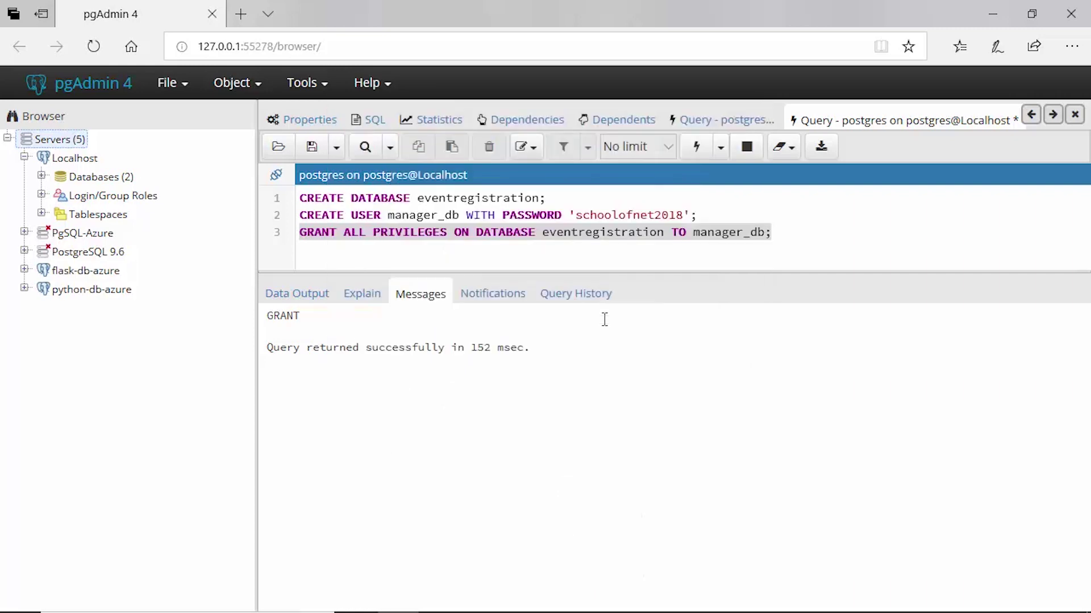
# Expand flask-db-azure to list its databases
pyautogui.click(24, 270)
pyautogui.click(43, 289)
pyautogui.click(42, 289)
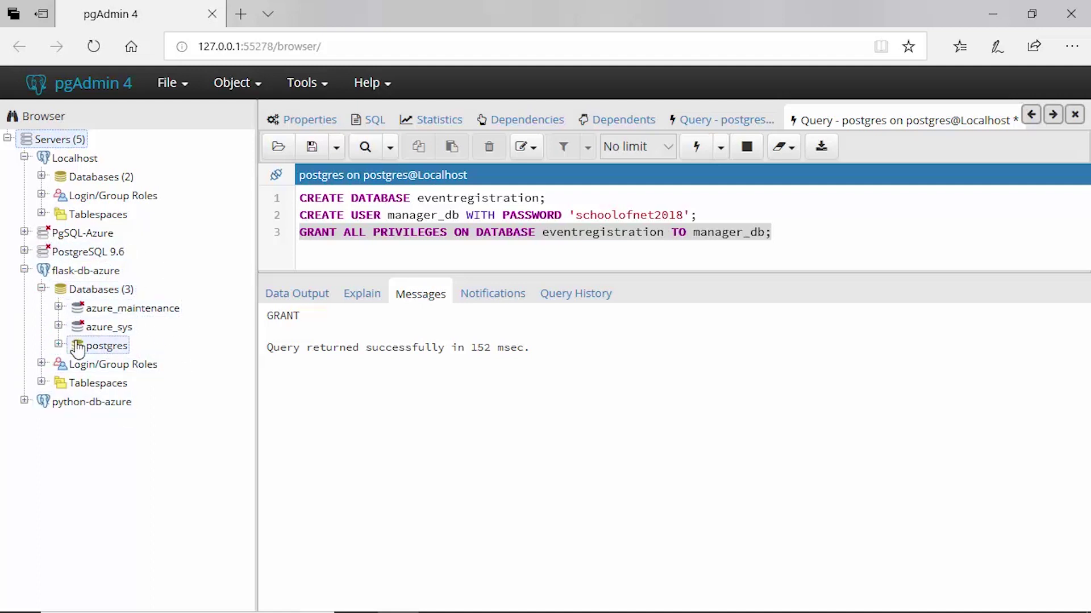
# Disconnect and delete the python-db-azure server, then select flask-db-azure's postgres database
pyautogui.rightClick(88, 405)
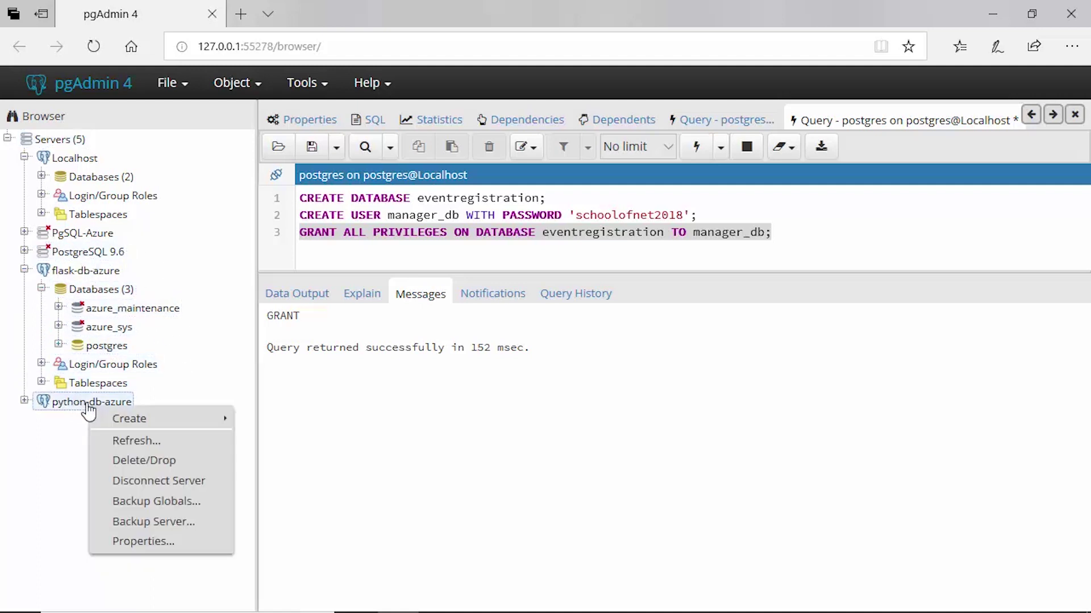
pyautogui.click(159, 481)
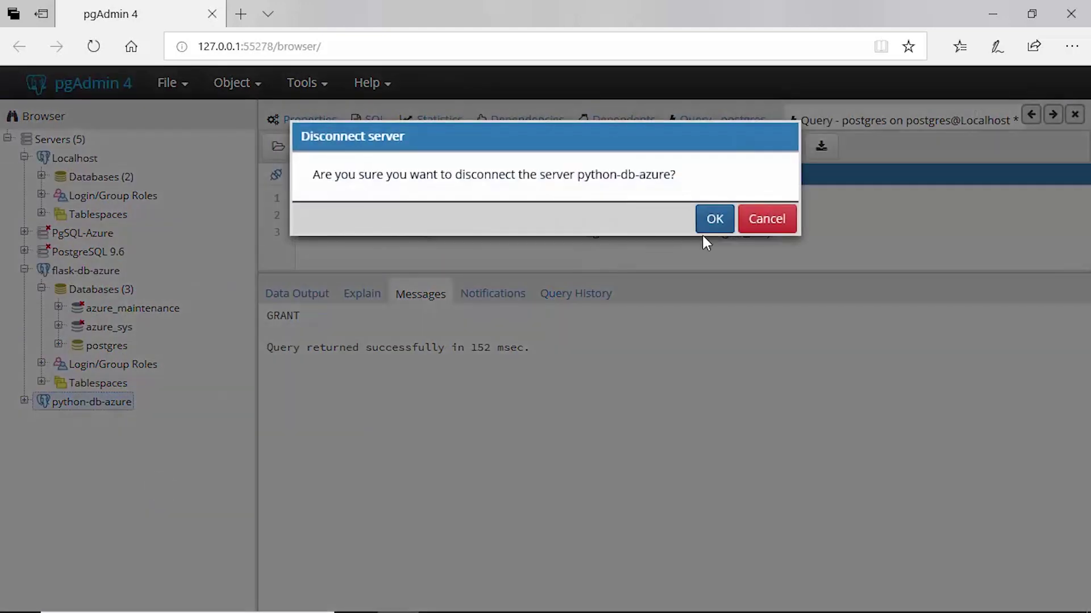
pyautogui.click(715, 219)
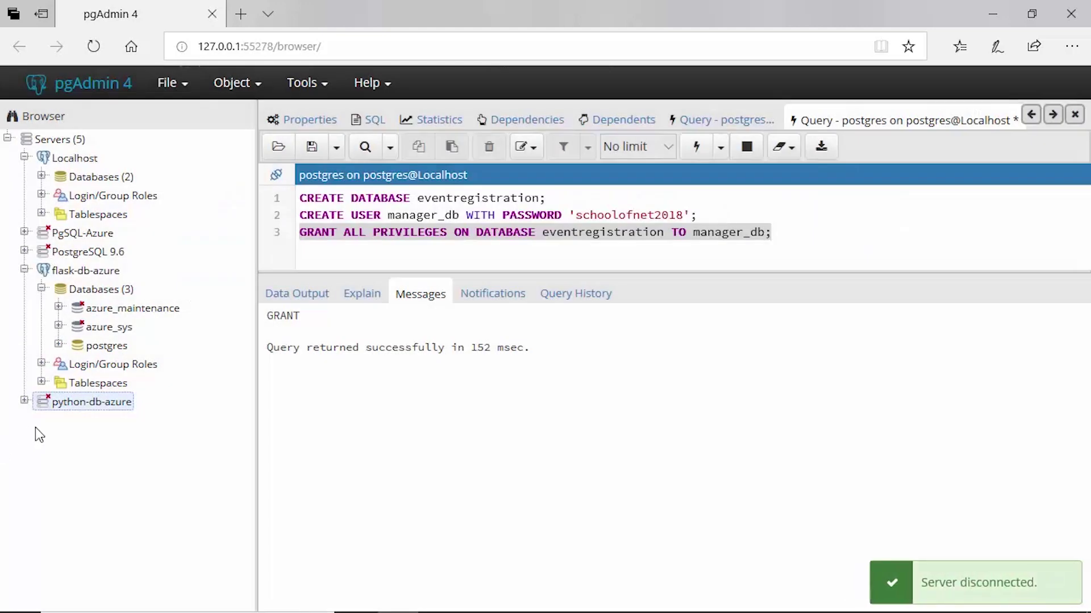
pyautogui.rightClick(67, 406)
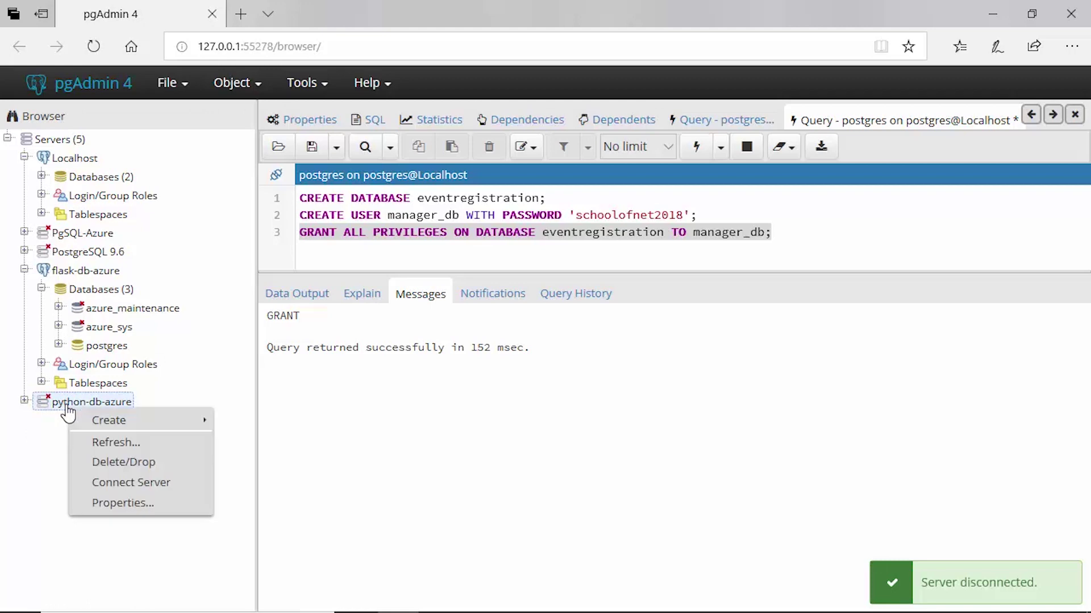
pyautogui.click(144, 463)
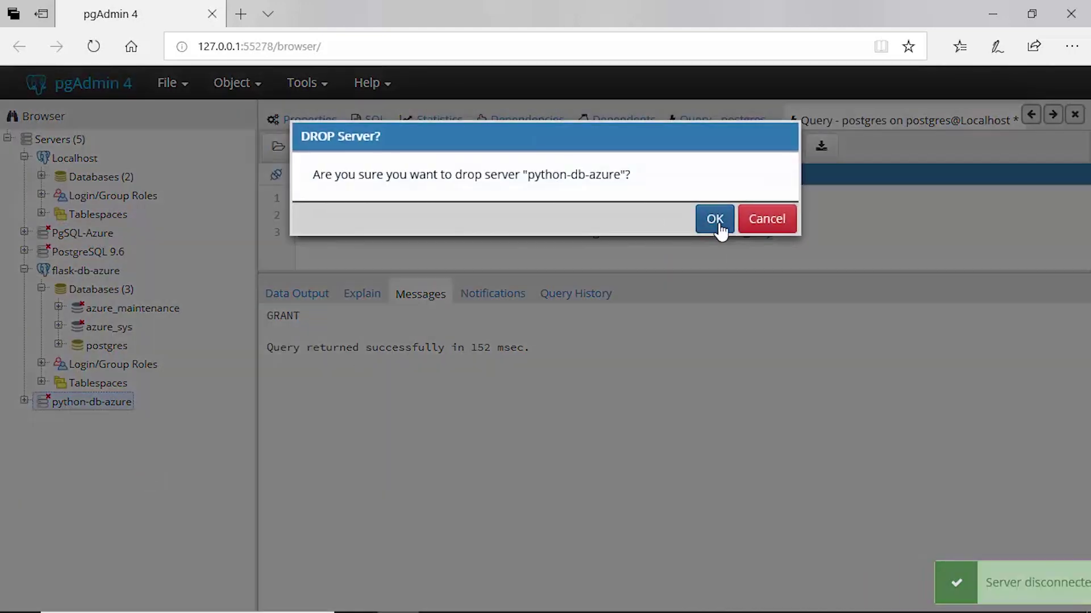
pyautogui.click(715, 221)
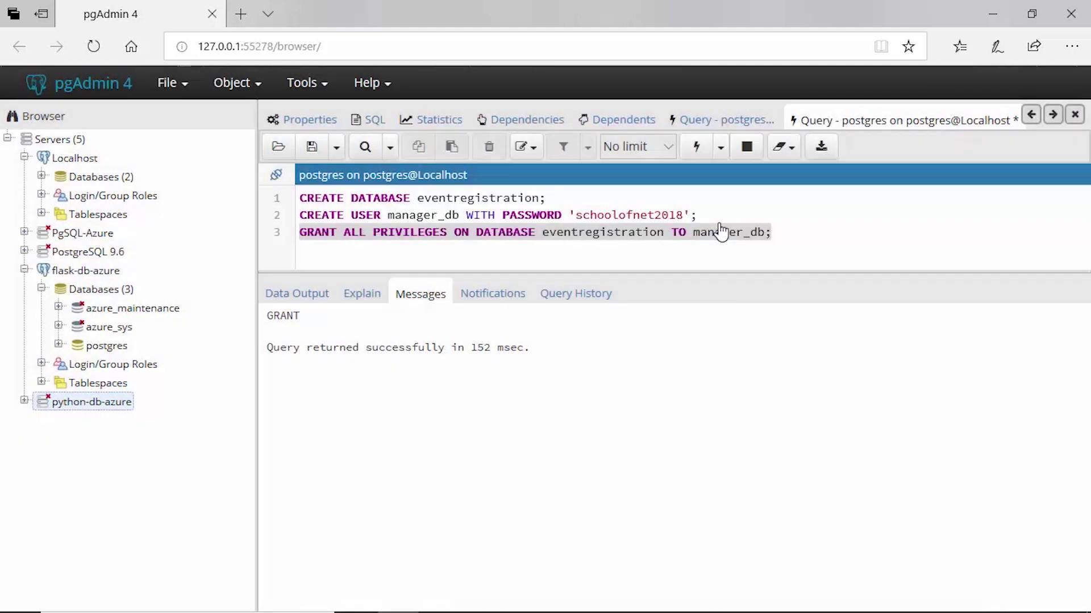
pyautogui.click(109, 292)
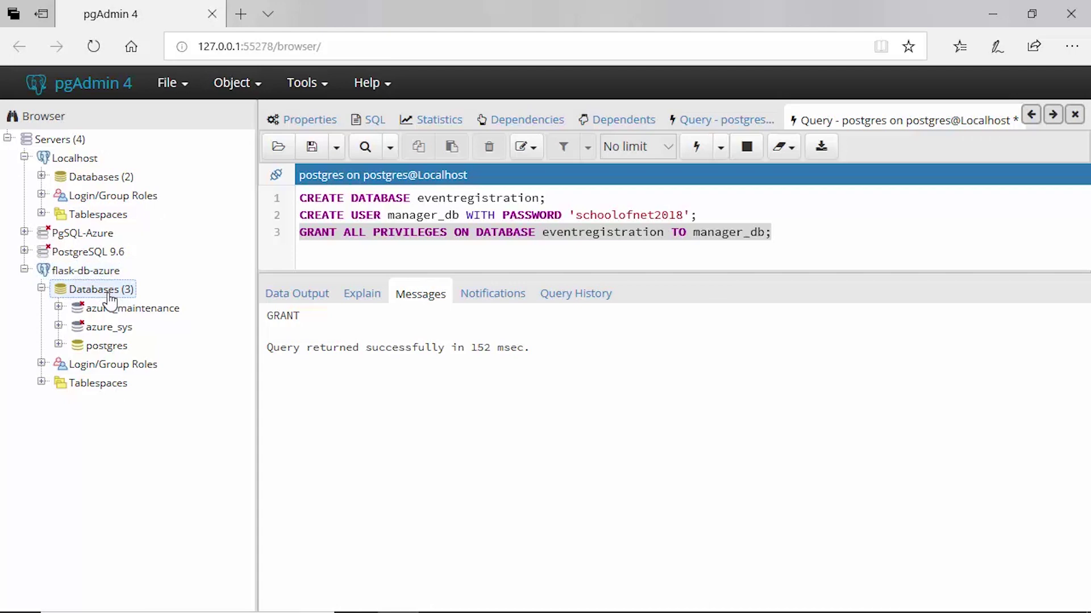
pyautogui.click(110, 347)
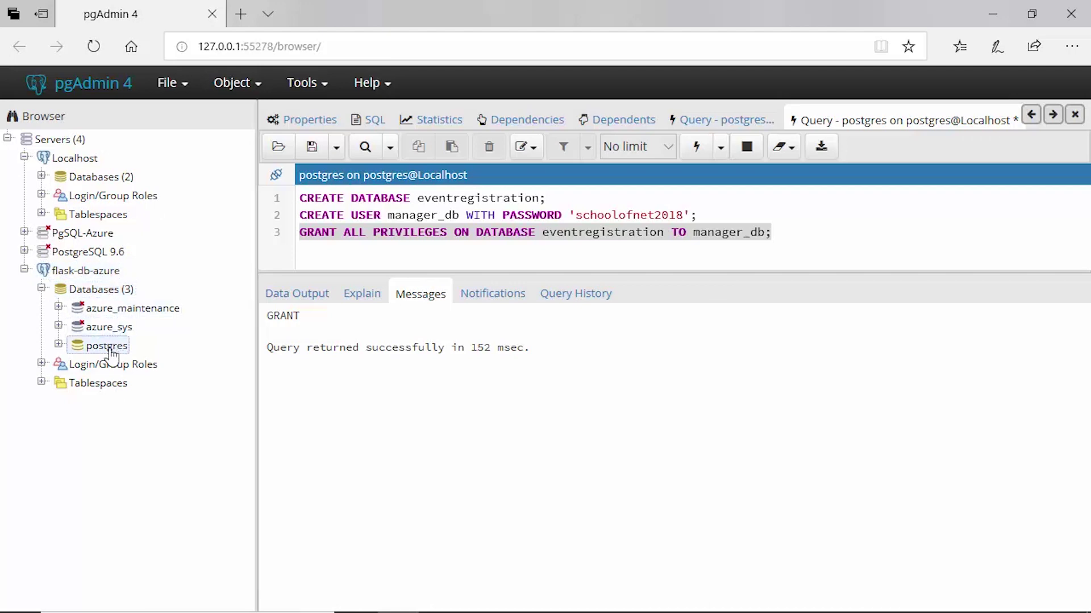
# Open a Query Tool on postgres and copy the three eventregistration statements from the old query
pyautogui.rightClick(112, 355)
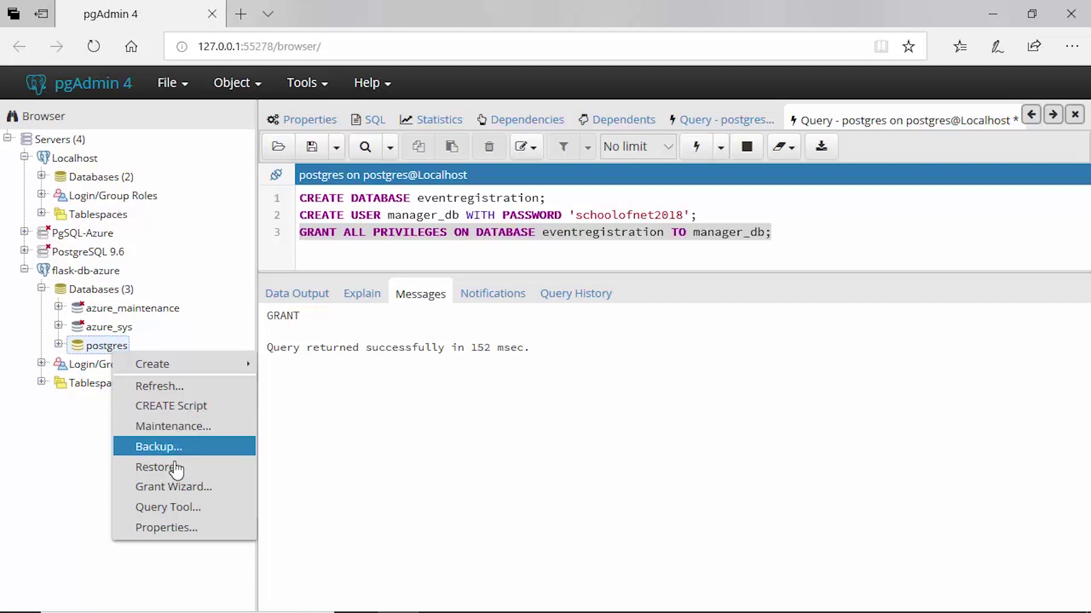
pyautogui.click(189, 509)
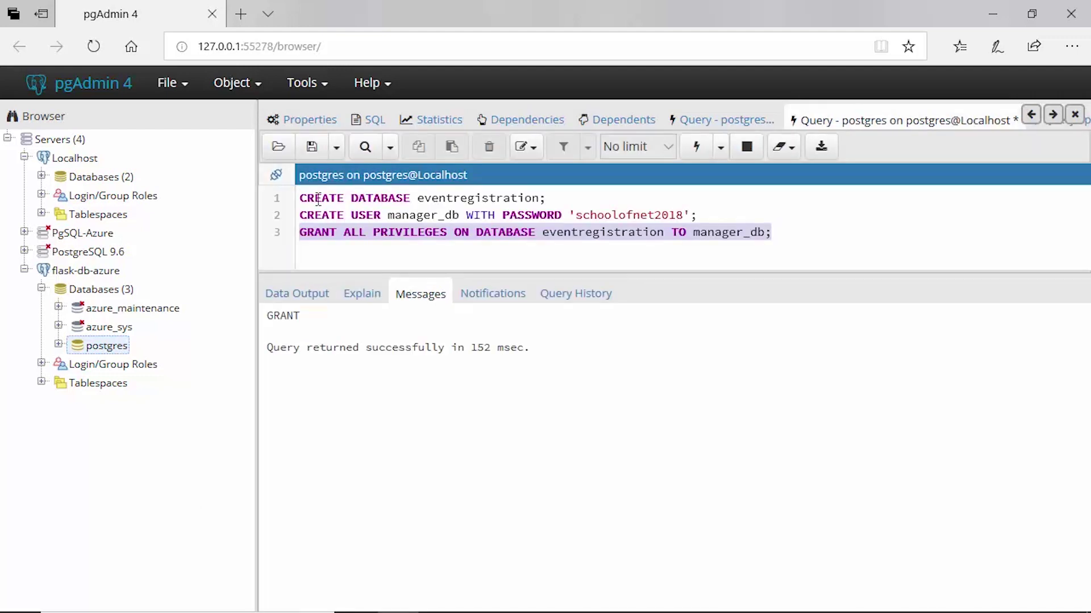
pyautogui.moveTo(299, 198); pyautogui.dragTo(781, 228)
pyautogui.hotkey('ctrl', 'c')
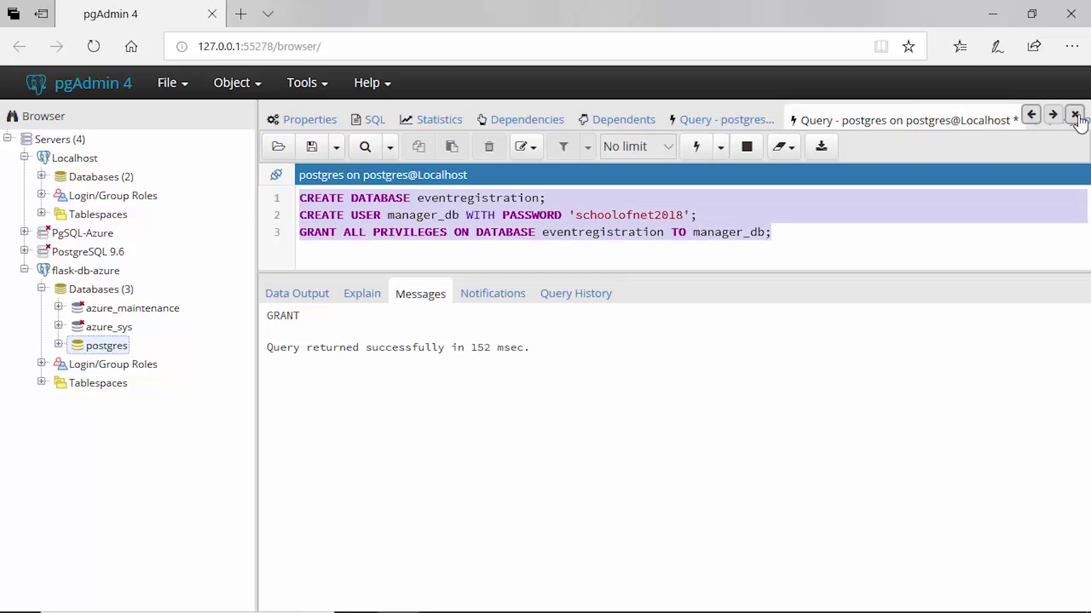
pyautogui.click(1053, 116)
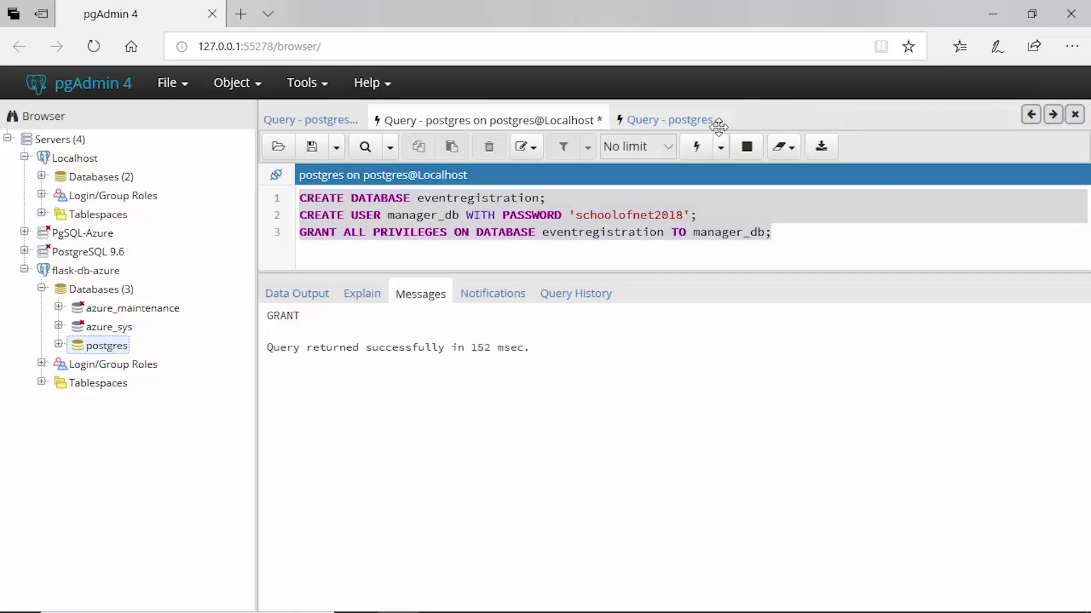
pyautogui.click(689, 120)
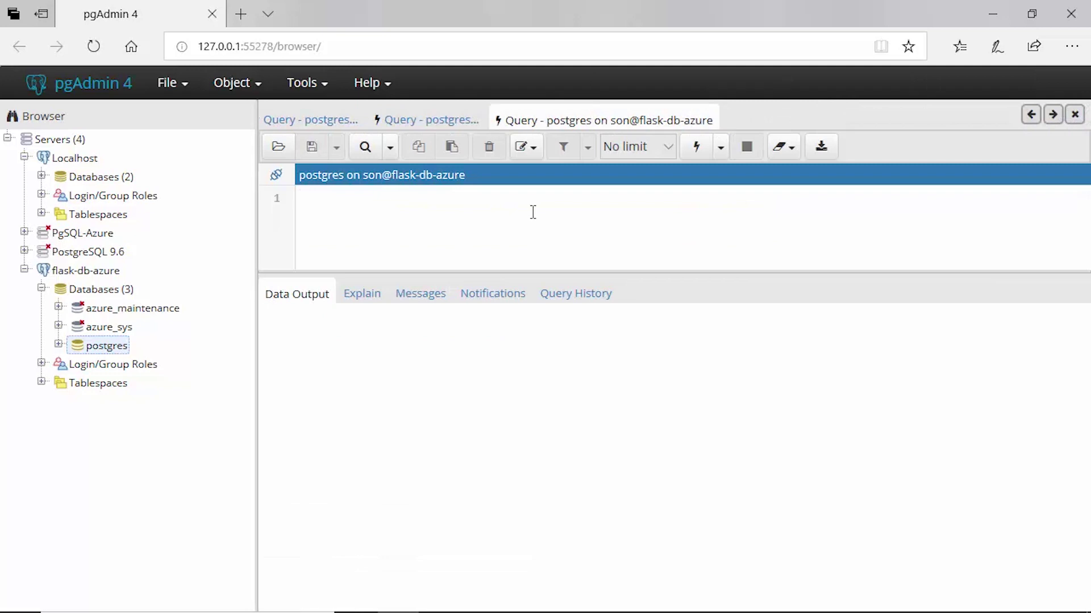
# Paste the CREATE DATABASE, CREATE USER manager_db and GRANT statements, then run CREATE DATABASE eventregistration
pyautogui.hotkey('ctrl', 'v')
pyautogui.moveTo(547, 199); pyautogui.dragTo(299, 198)
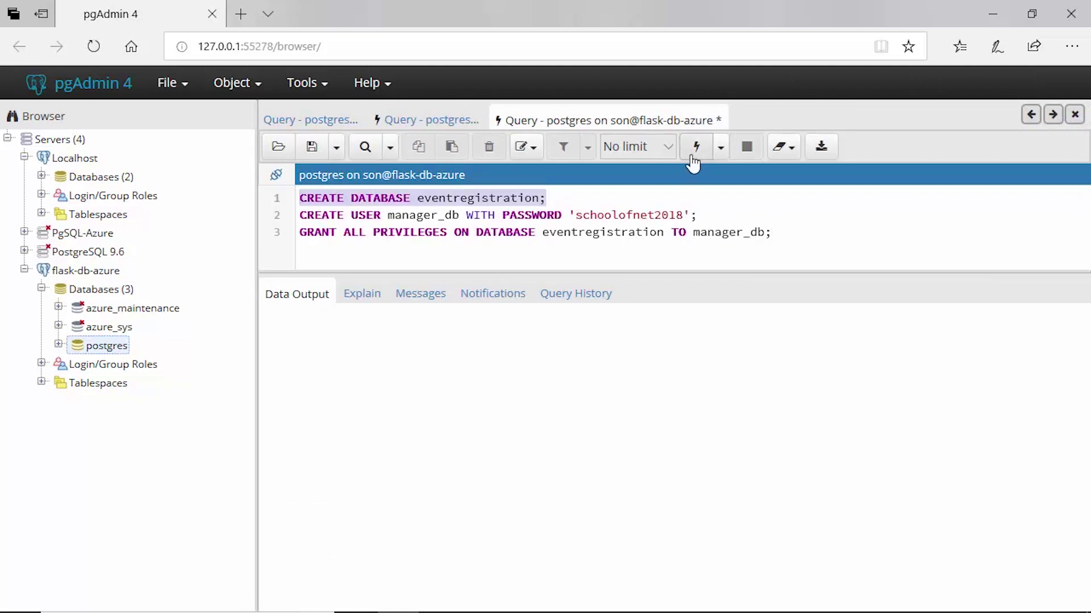
pyautogui.click(695, 159)
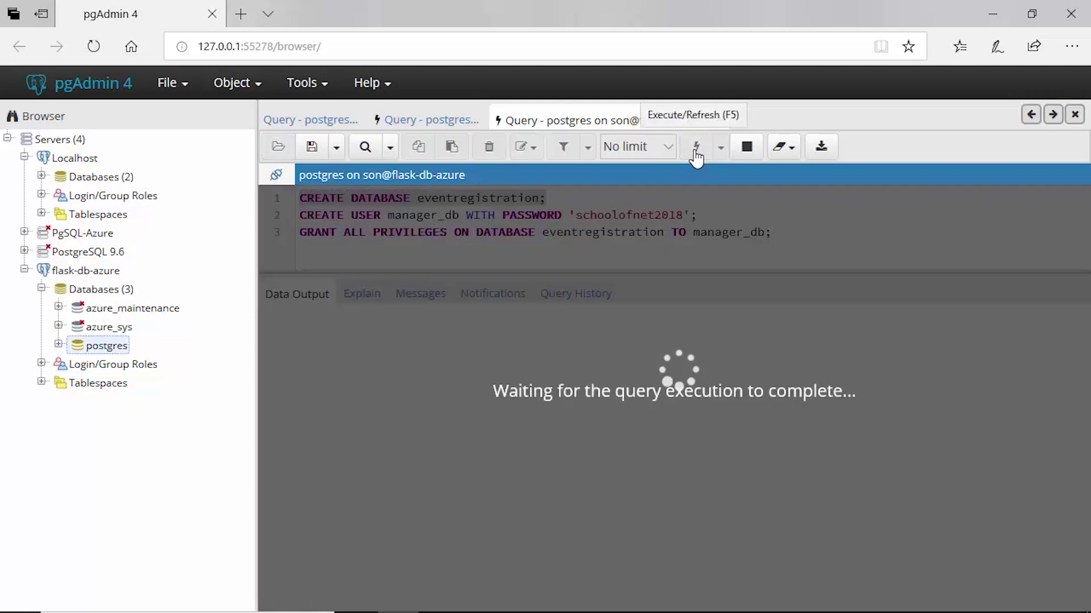
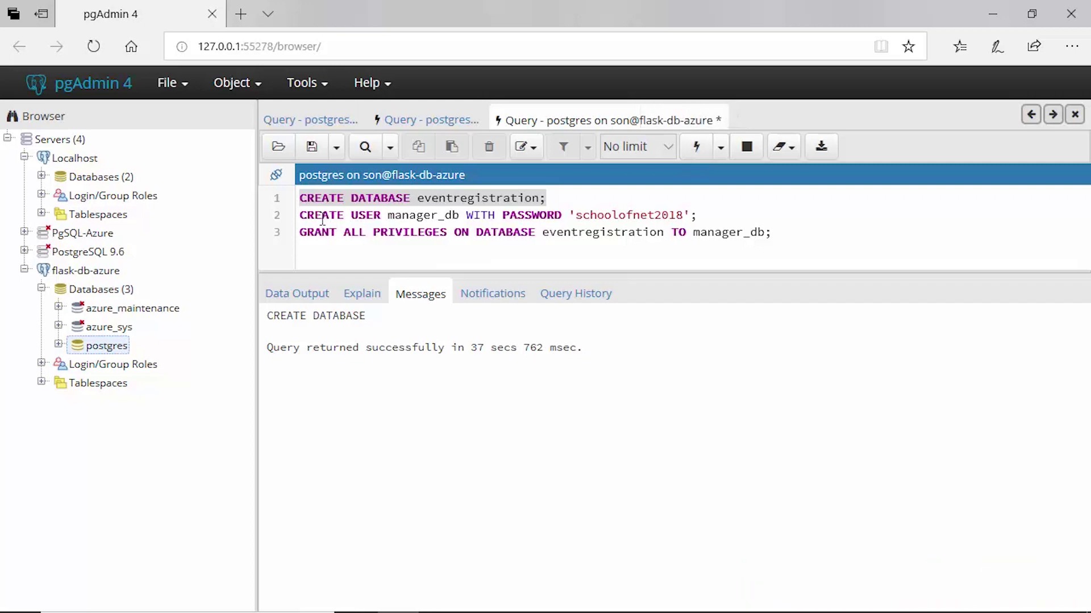
# Run the CREATE USER manager_db statement on its own
pyautogui.click(389, 214)
pyautogui.moveTo(299, 215); pyautogui.dragTo(697, 215)
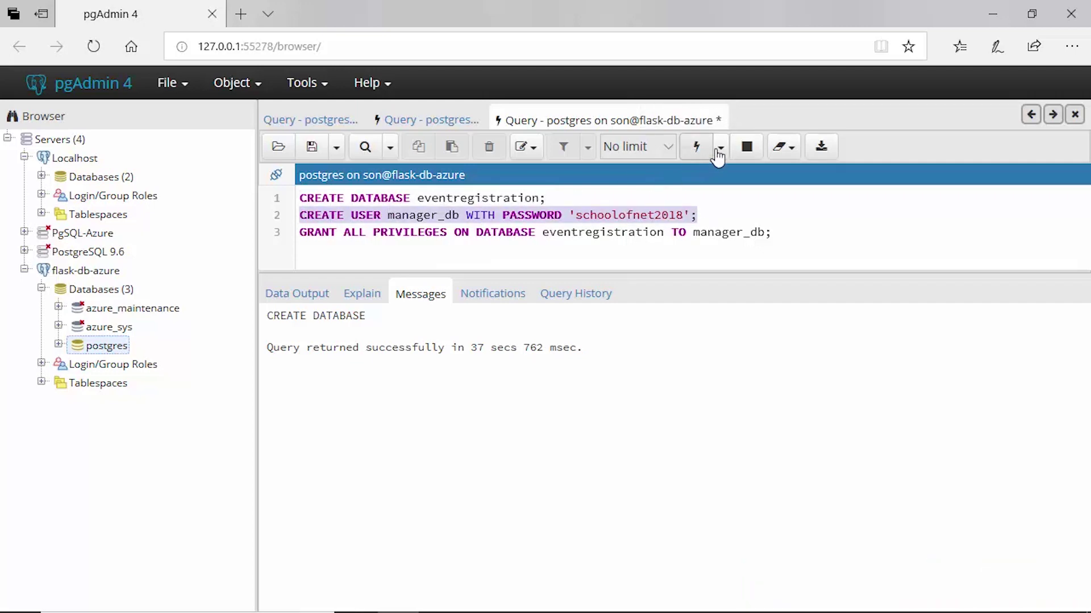
pyautogui.click(694, 149)
# Run the GRANT statement giving manager_db all privileges on eventregistration
pyautogui.moveTo(774, 226); pyautogui.dragTo(299, 214)
pyautogui.moveTo(391, 236); pyautogui.dragTo(299, 233)
pyautogui.click(695, 161)
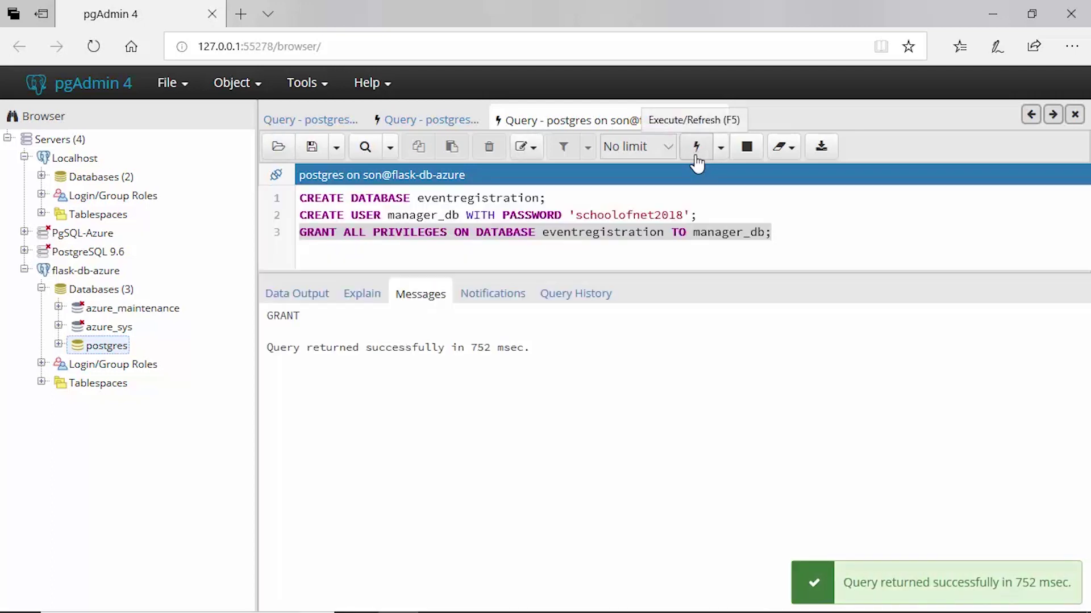
pyautogui.click(811, 231)
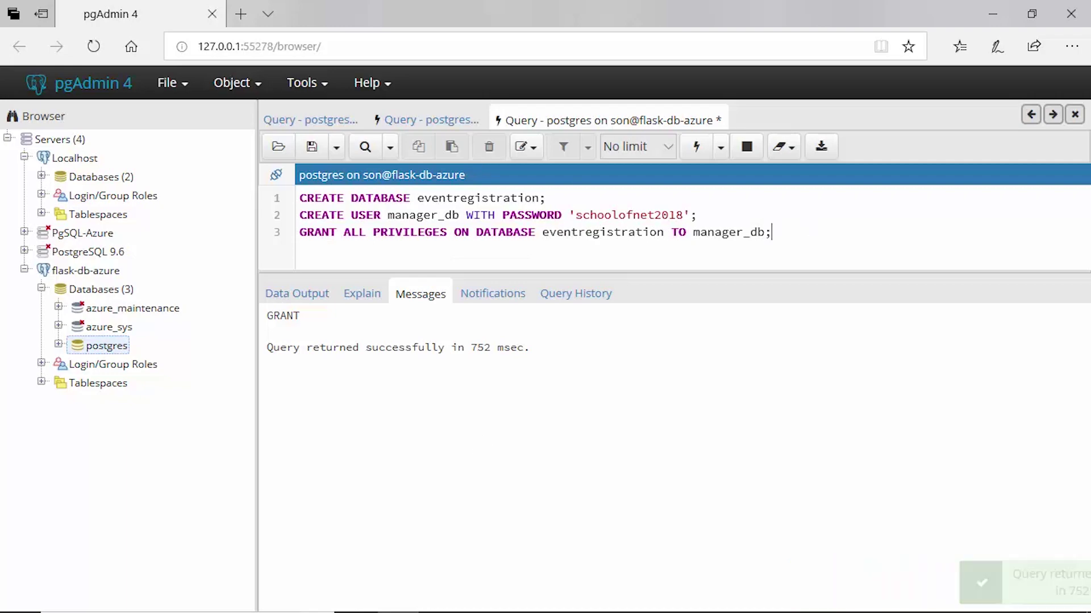
pyautogui.click(564, 597)
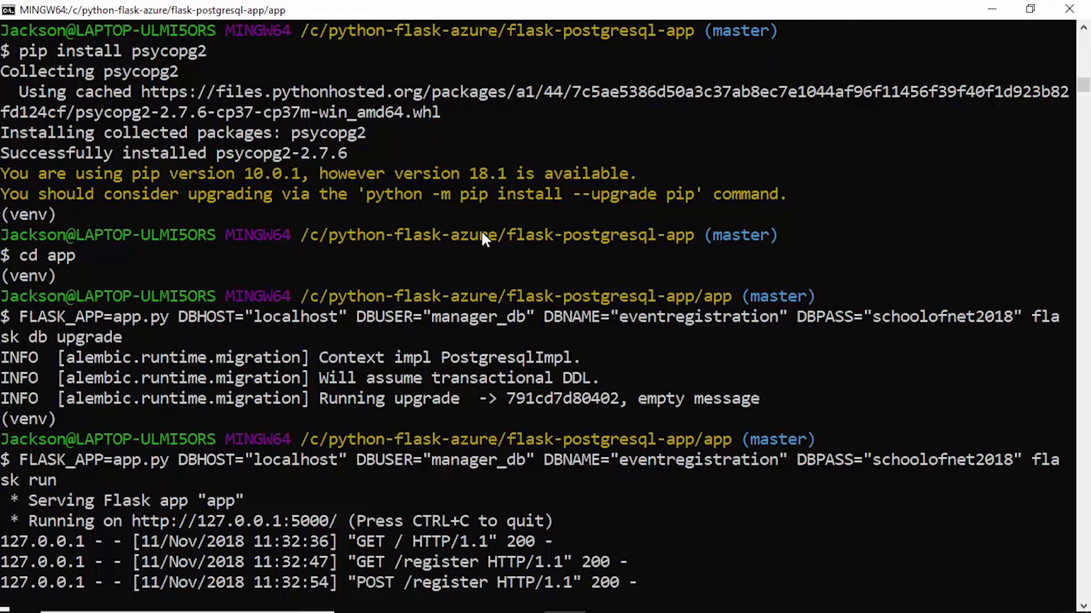
# Stop the Flask server, recall the db upgrade command, and copy the Azure server name
pyautogui.hotkey('ctrl', 'c')
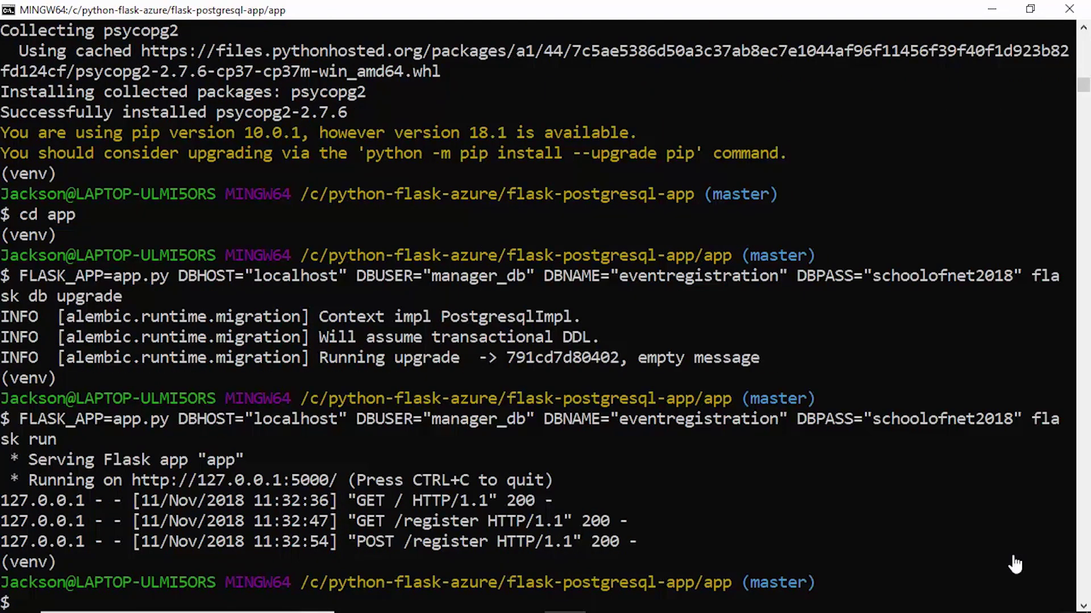
pyautogui.press('Up')
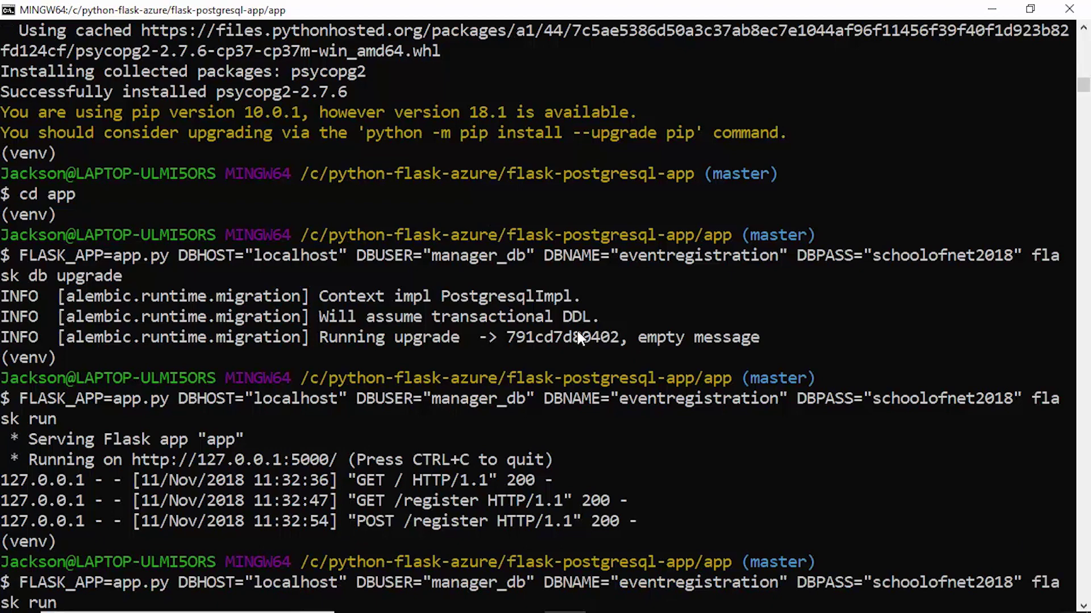
pyautogui.press('Up')
pyautogui.press('Left')
pyautogui.press('Left')
pyautogui.press('Left')
pyautogui.press('Left')
pyautogui.press('Left')
pyautogui.press('Left')
pyautogui.press('Left')
pyautogui.press('Left')
pyautogui.press('Left')
pyautogui.press('Left')
pyautogui.press('Left')
pyautogui.press('Left')
pyautogui.press('Left')
pyautogui.press('Left')
pyautogui.press('Left')
pyautogui.press('Left')
pyautogui.press('Left')
pyautogui.press('Left')
pyautogui.press('Left')
pyautogui.press('Left')
pyautogui.press('Left')
pyautogui.press('Left')
pyautogui.press('Left')
pyautogui.press('Left')
pyautogui.press('Left')
pyautogui.press('Left')
pyautogui.press('Left')
pyautogui.press('Left')
pyautogui.press('Left')
pyautogui.press('Left')
pyautogui.press('Left')
pyautogui.press('Left')
pyautogui.press('Left')
pyautogui.press('Left')
pyautogui.press('Left')
pyautogui.press('Left')
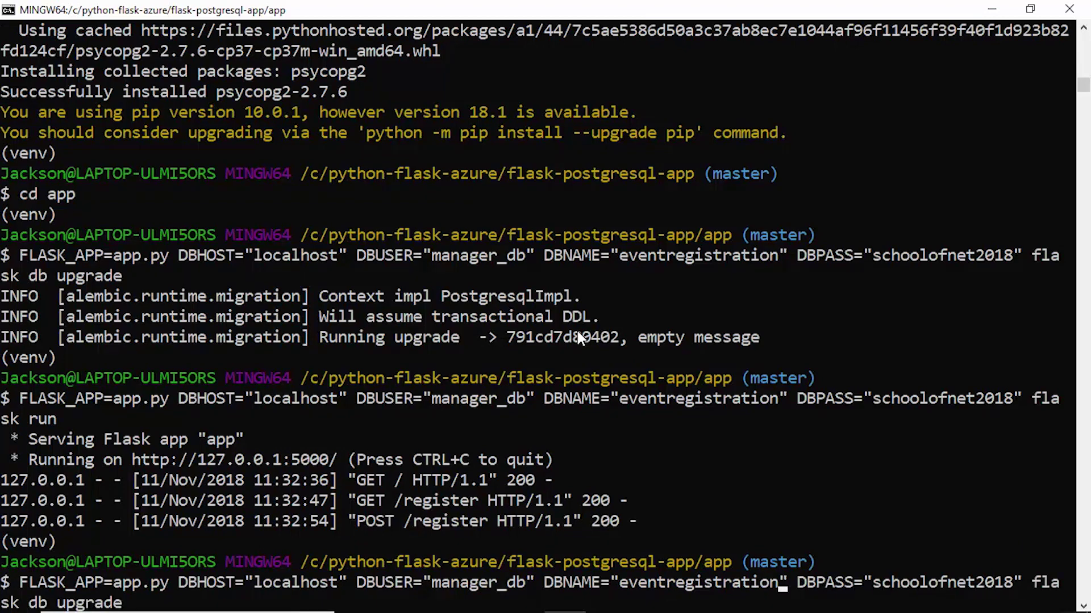
pyautogui.press('Left')
pyautogui.press('Left')
pyautogui.press('Left')
pyautogui.press('Left')
pyautogui.press('Left')
pyautogui.press('Left')
pyautogui.press('Left')
pyautogui.press('Left')
pyautogui.press('Left')
pyautogui.press('Left')
pyautogui.press('Left')
pyautogui.press('Left')
pyautogui.press('Left')
pyautogui.press('Left')
pyautogui.press('Left')
pyautogui.press('Left')
pyautogui.press('Left')
pyautogui.press('Left')
pyautogui.press('Left')
pyautogui.press('Left')
pyautogui.press('BackSpace')
pyautogui.press('BackSpace')
pyautogui.press('BackSpace')
pyautogui.press('BackSpace')
pyautogui.press('BackSpace')
pyautogui.press('BackSpace')
pyautogui.press('BackSpace')
pyautogui.press('BackSpace')
pyautogui.press('BackSpace')
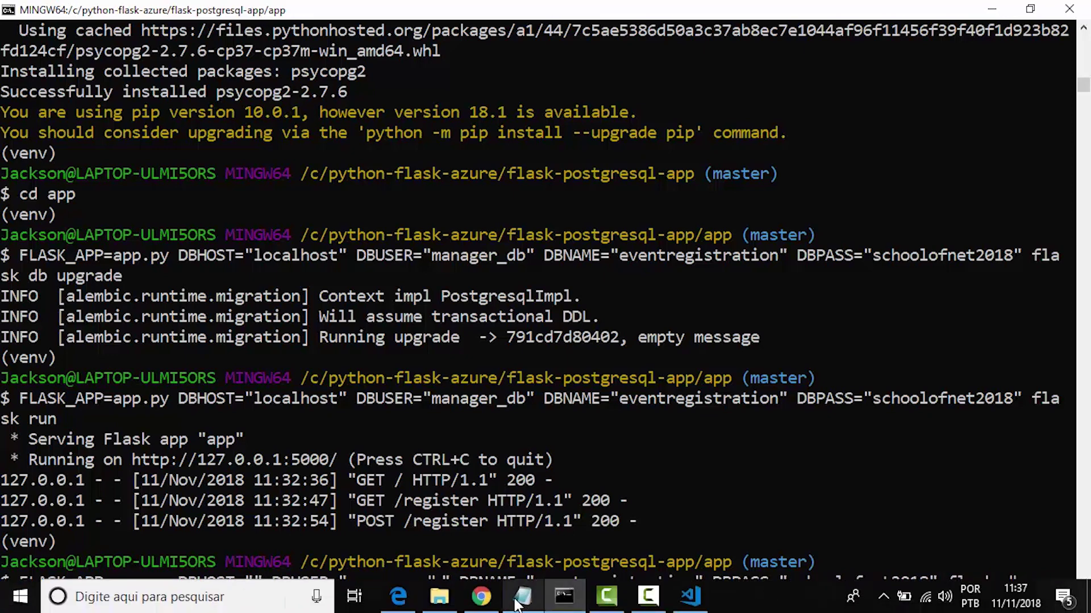
pyautogui.click(482, 601)
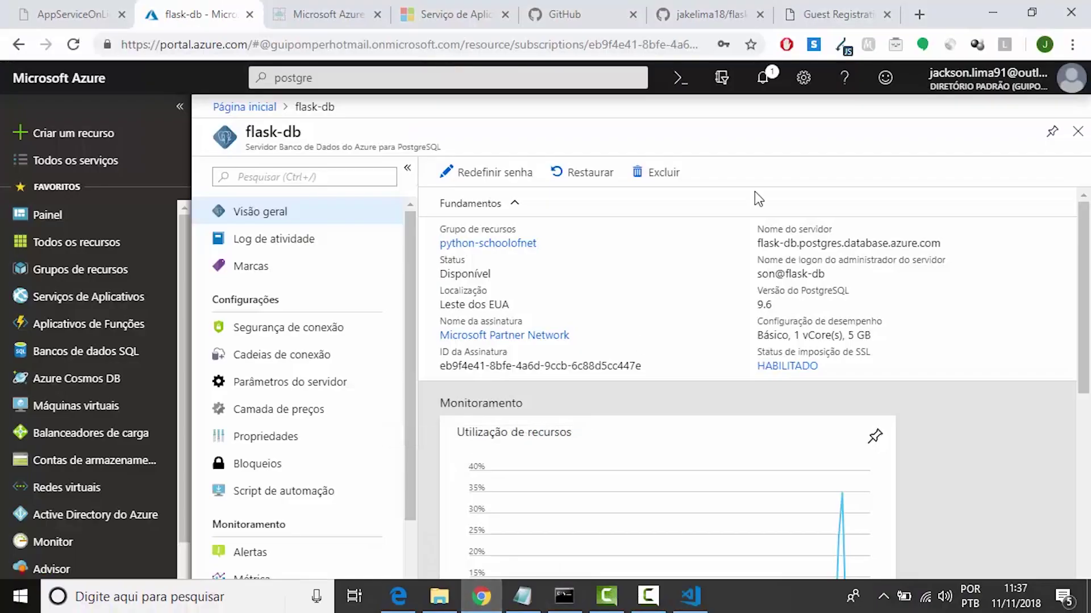
pyautogui.click(1054, 243)
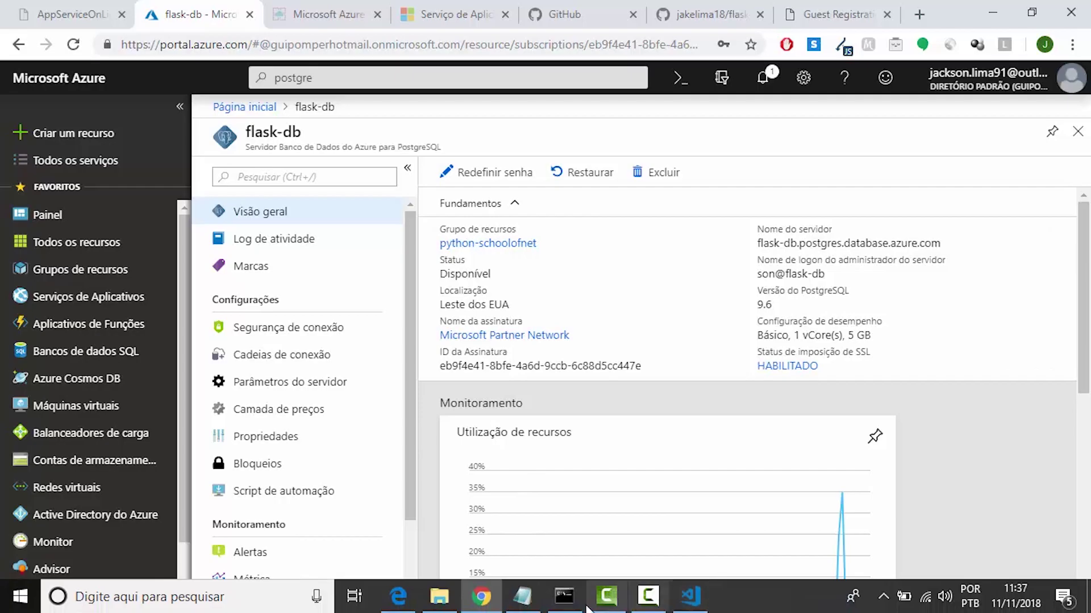
pyautogui.click(564, 596)
# Set DBHOST to the Azure host, DBUSER to manager_db@flask-db, and run the upgrade
pyautogui.press('BackSpace')
pyautogui.press('BackSpace')
pyautogui.press('BackSpace')
pyautogui.press('BackSpace')
pyautogui.press('BackSpace')
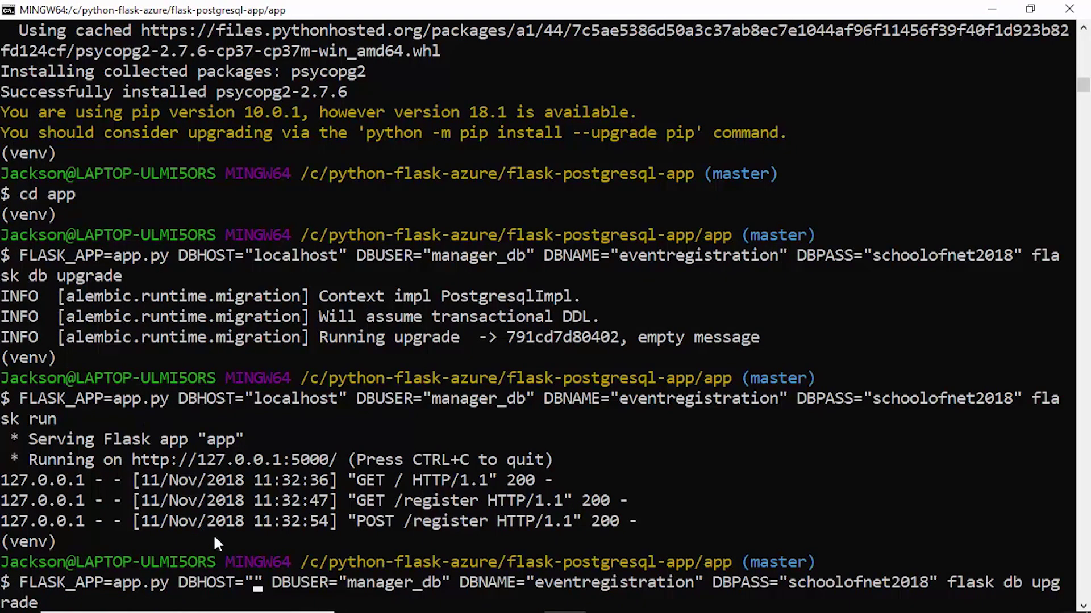
pyautogui.press('shift+Insert')
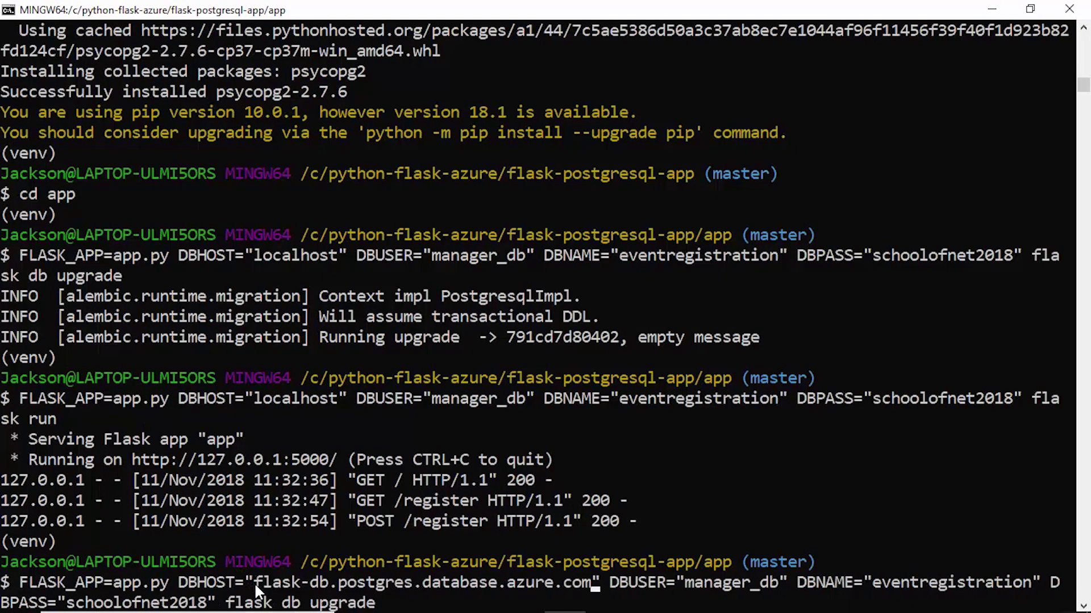
pyautogui.press('Right')
pyautogui.press('Right')
pyautogui.press('Right')
pyautogui.press('Right')
pyautogui.press('Right')
pyautogui.press('Right')
pyautogui.press('Right')
pyautogui.press('Right')
pyautogui.press('Right')
pyautogui.press('Right')
pyautogui.press('Right')
pyautogui.press('Right')
pyautogui.press('Right')
pyautogui.press('Right')
pyautogui.press('Right')
pyautogui.press('Right')
pyautogui.press('Right')
pyautogui.press('Right')
pyautogui.press('Right')
pyautogui.write('@')
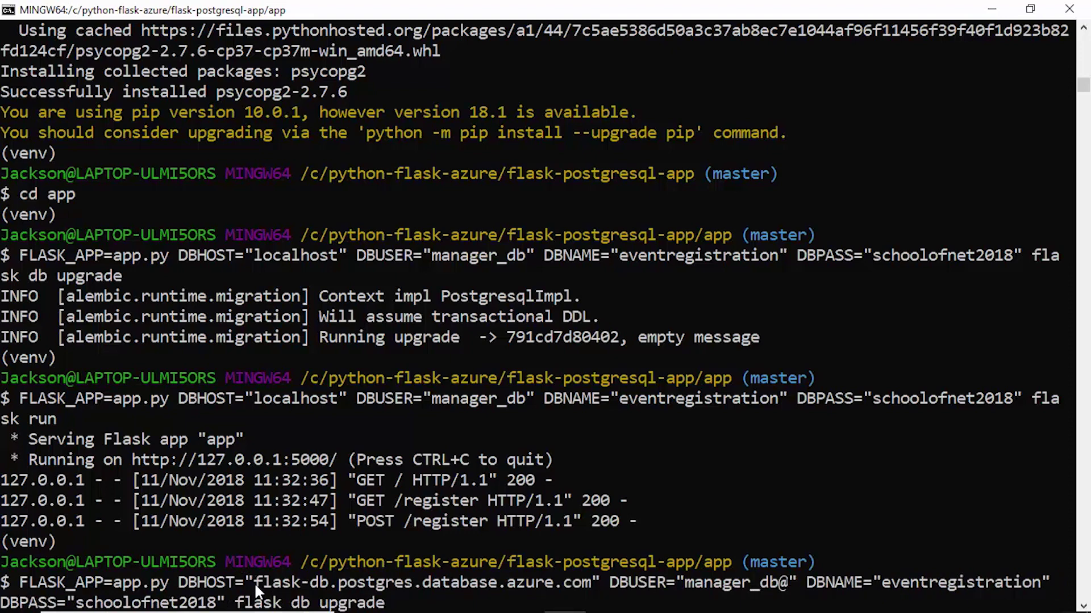
pyautogui.write('flask')
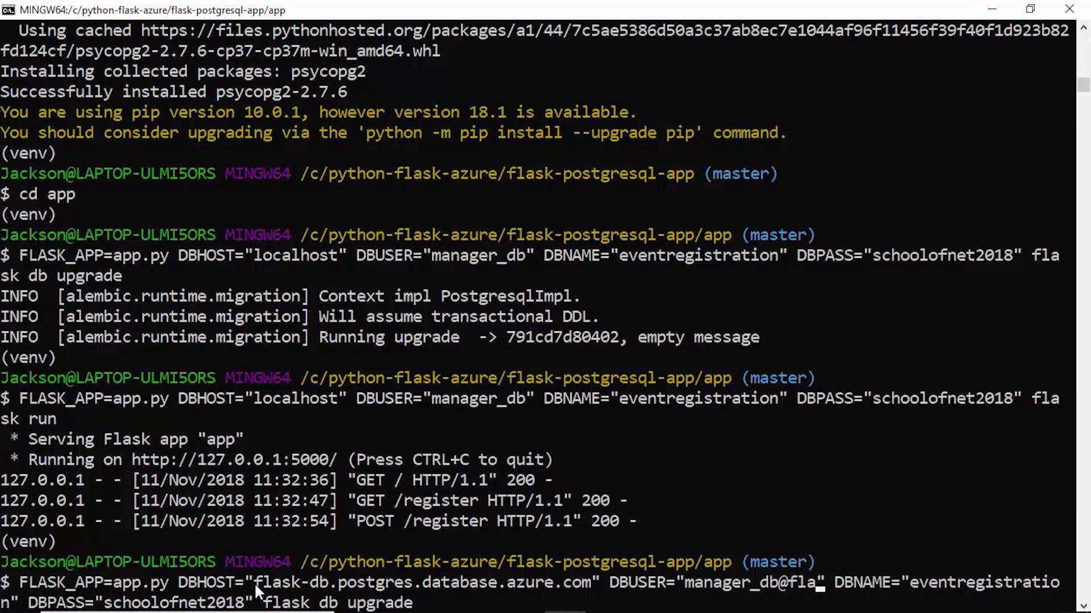
pyautogui.write('-db')
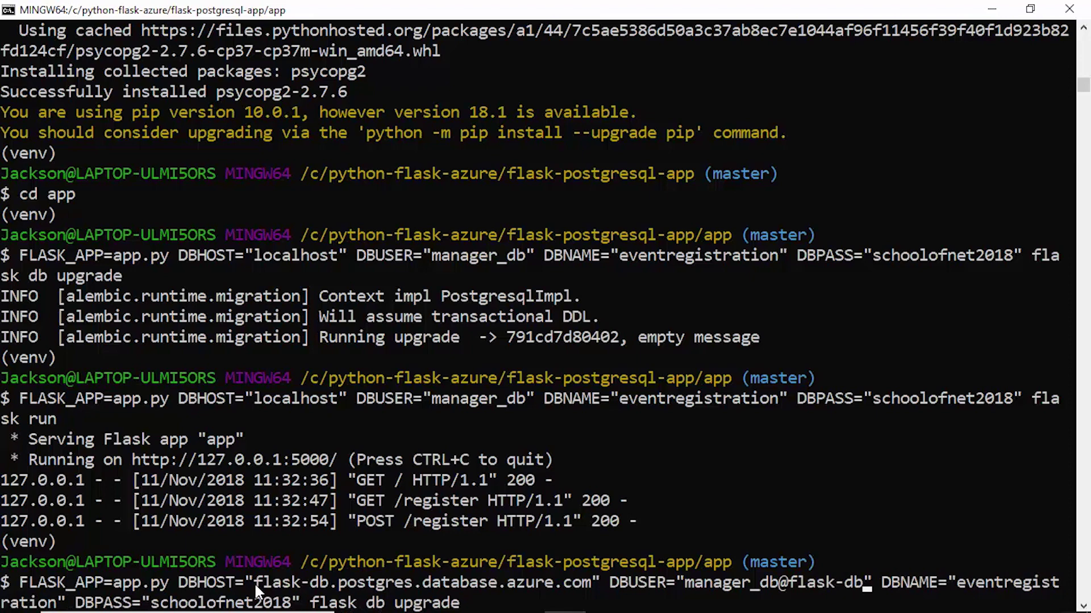
pyautogui.press('Right')
pyautogui.press('Right')
pyautogui.press('Right')
pyautogui.press('Right')
pyautogui.press('Right')
pyautogui.press('Right')
pyautogui.press('Right')
pyautogui.press('Right')
pyautogui.press('Right')
pyautogui.press('Right')
pyautogui.press('Right')
pyautogui.press('Right')
pyautogui.press('Right')
pyautogui.press('Right')
pyautogui.press('Right')
pyautogui.press('Right')
pyautogui.press('Right')
pyautogui.press('Right')
pyautogui.press('Right')
pyautogui.press('Right')
pyautogui.press('Right')
pyautogui.press('Right')
pyautogui.press('Right')
pyautogui.press('Right')
pyautogui.press('Right')
pyautogui.press('Right')
pyautogui.press('Right')
pyautogui.press('Right')
pyautogui.press('Right')
pyautogui.press('Right')
pyautogui.press('Right')
pyautogui.press('Right')
pyautogui.press('Right')
pyautogui.press('Right')
pyautogui.press('Right')
pyautogui.press('Right')
pyautogui.press('Right')
pyautogui.press('Right')
pyautogui.press('Return')
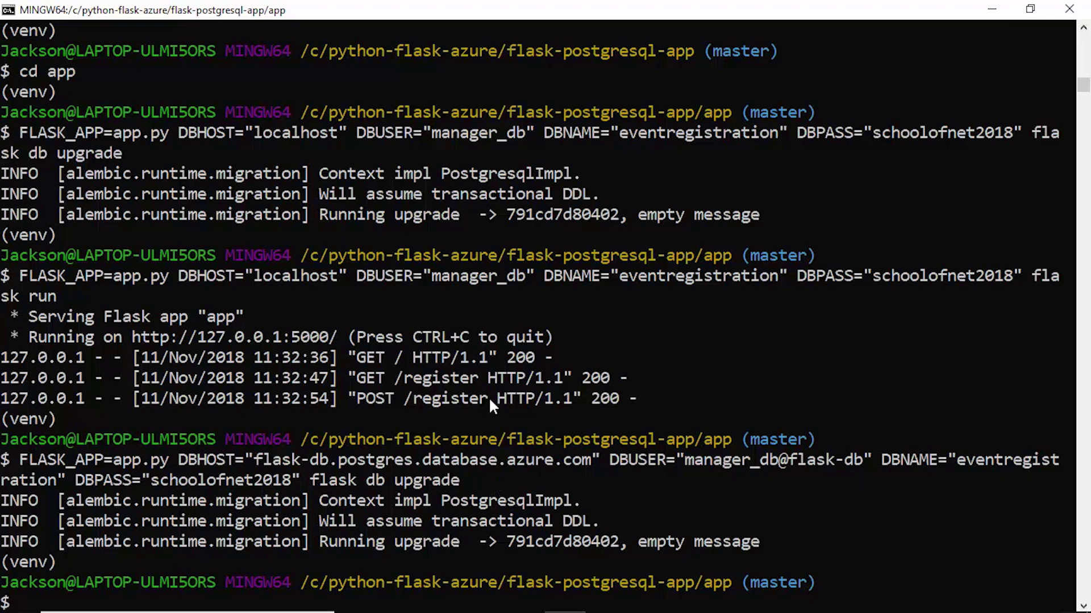
# Set Enforce SSL connection to DISABLED on flask-db's Connection security page and save
pyautogui.moveTo(483, 609)
pyautogui.click(397, 596)
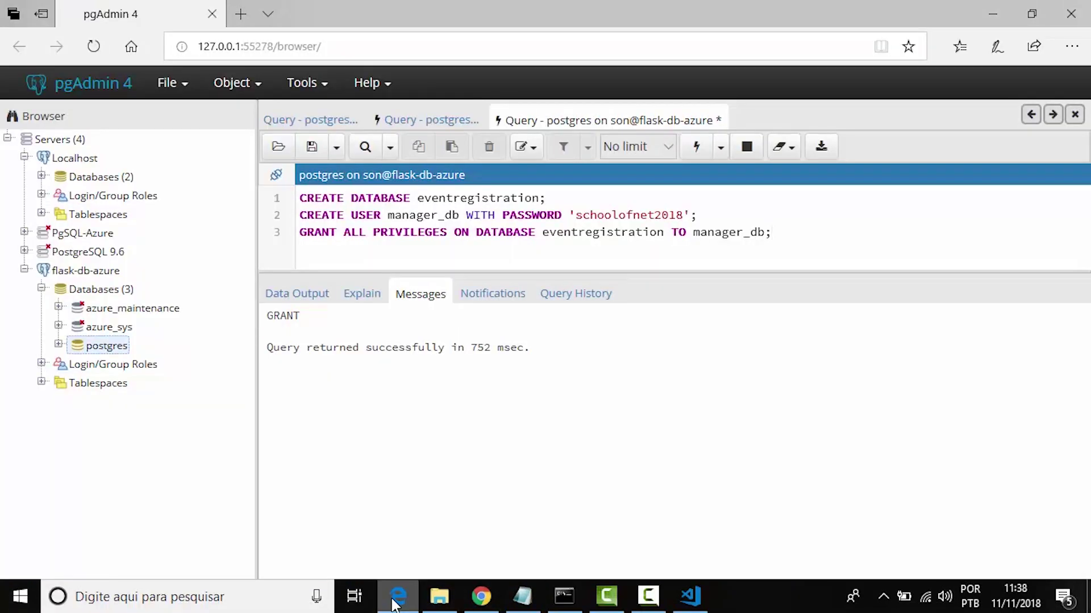
pyautogui.click(481, 596)
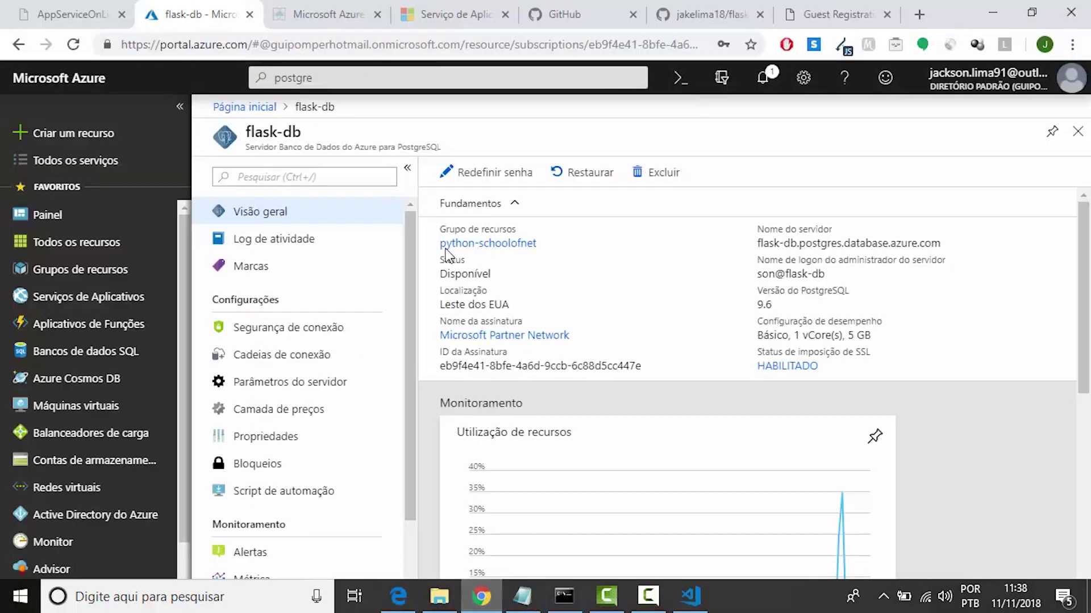
pyautogui.click(272, 333)
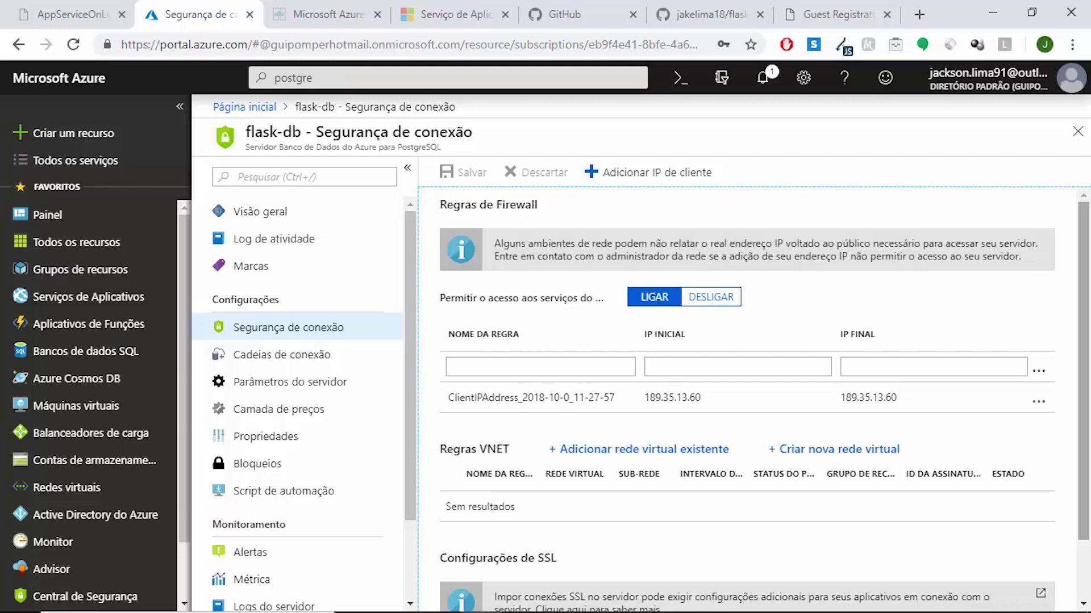
pyautogui.moveTo(1089, 244); pyautogui.dragTo(1088, 321)
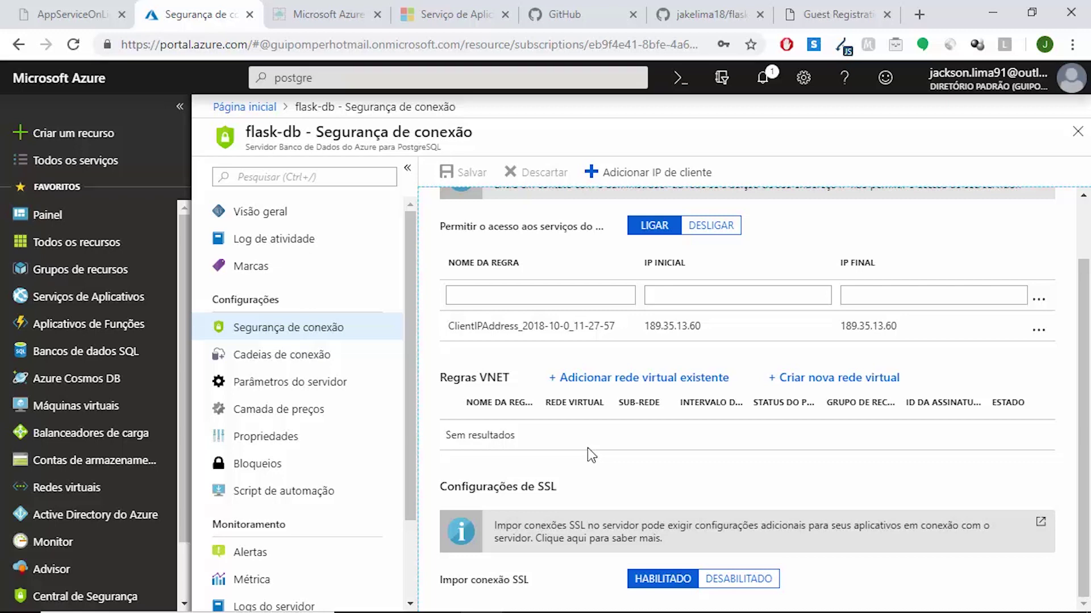
pyautogui.click(1083, 233)
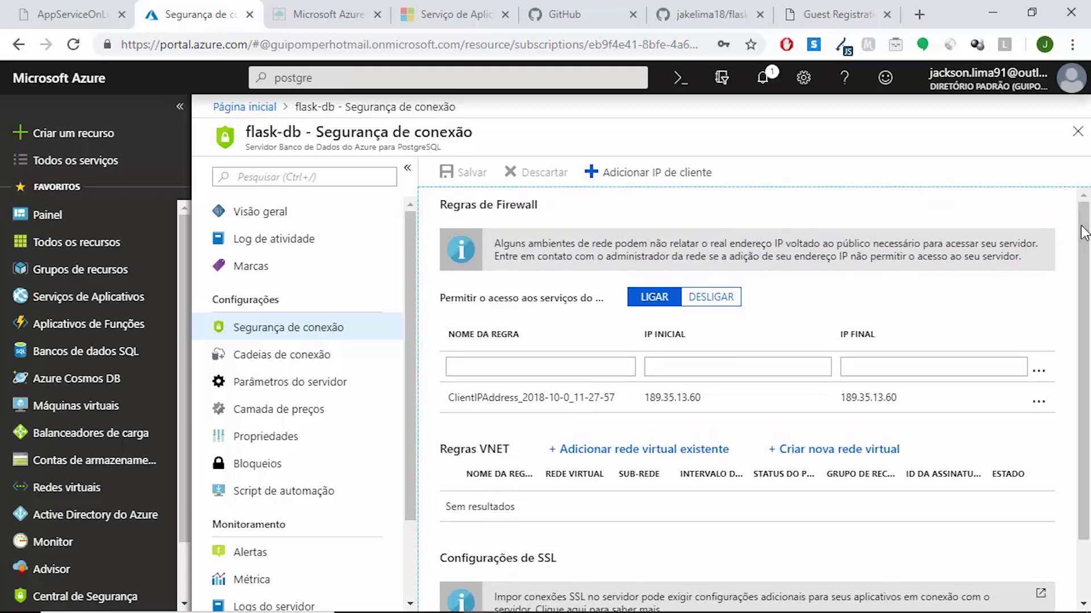
pyautogui.scroll(-2, 1083, 232)
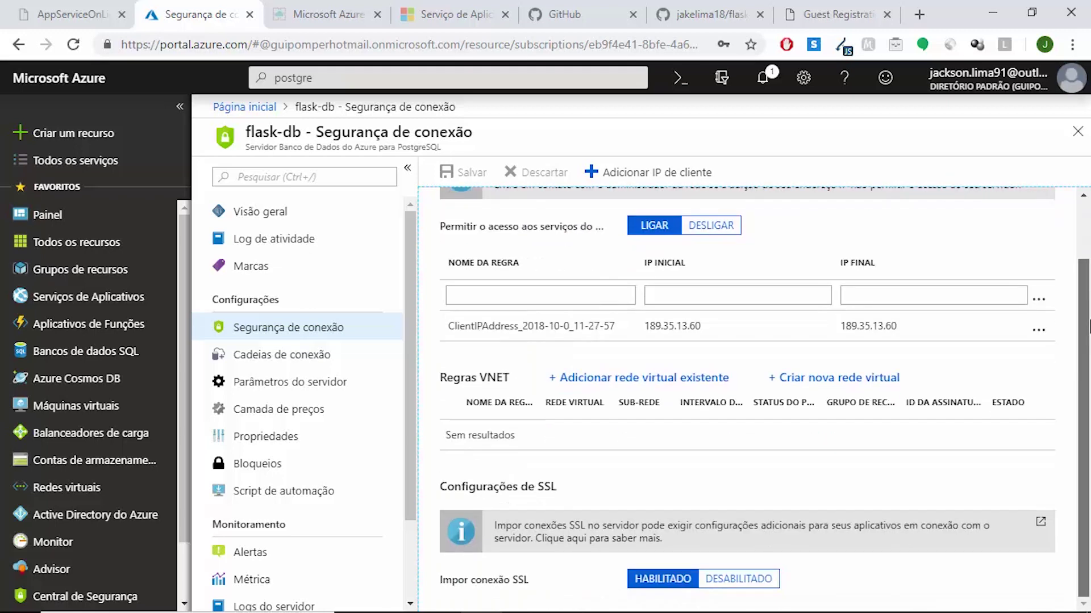
pyautogui.click(731, 581)
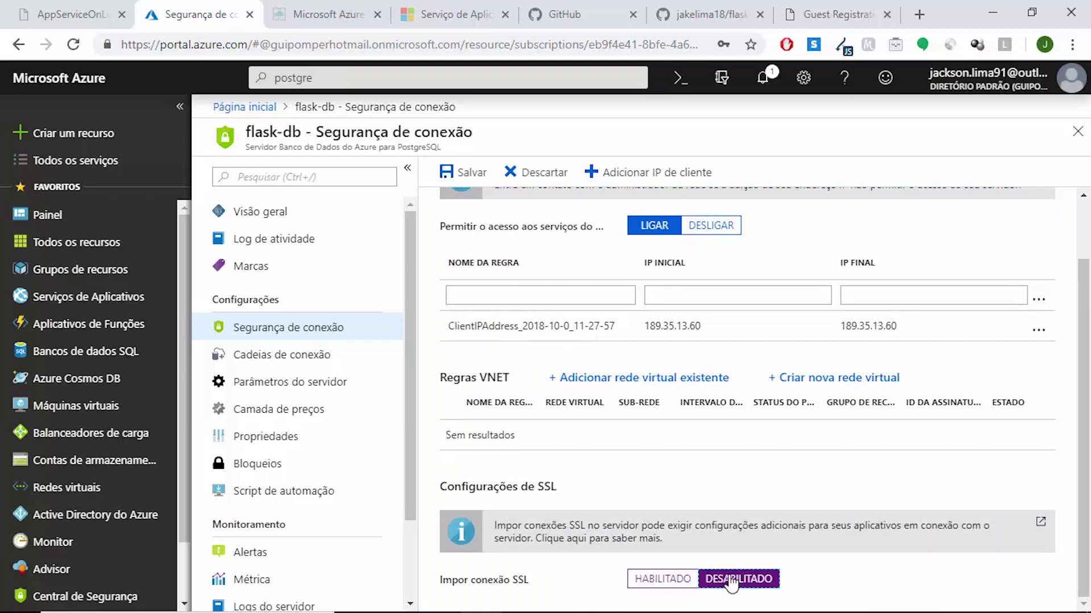
pyautogui.click(463, 176)
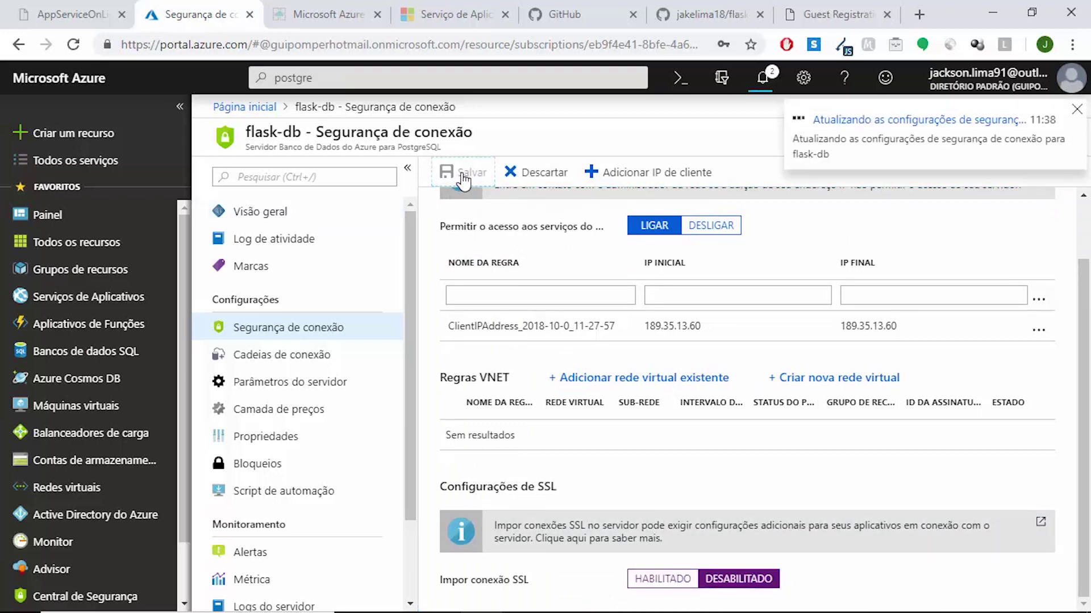
pyautogui.moveTo(523, 606)
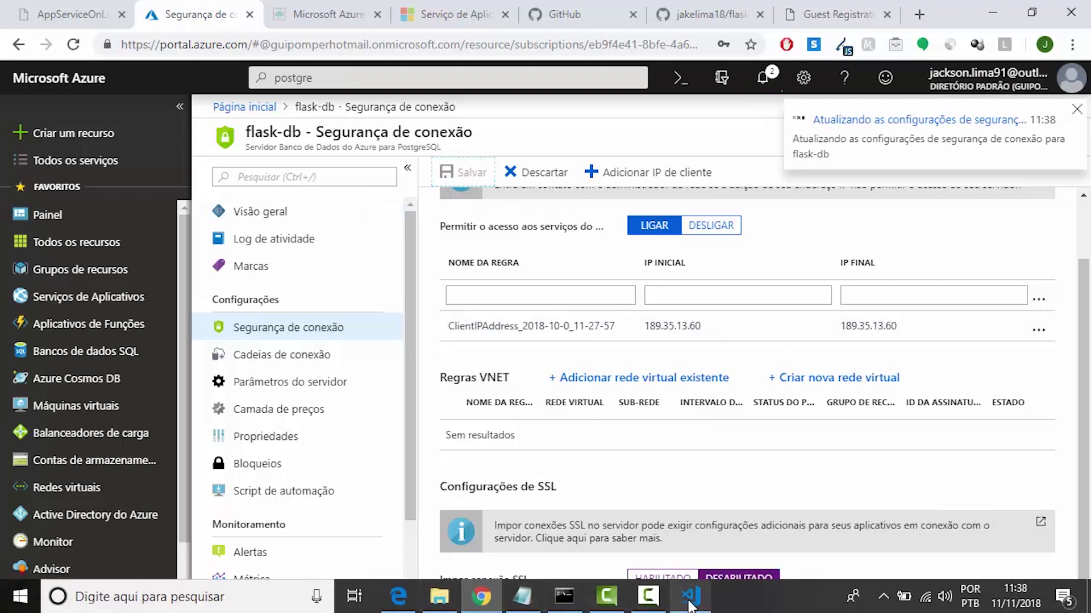
pyautogui.click(567, 595)
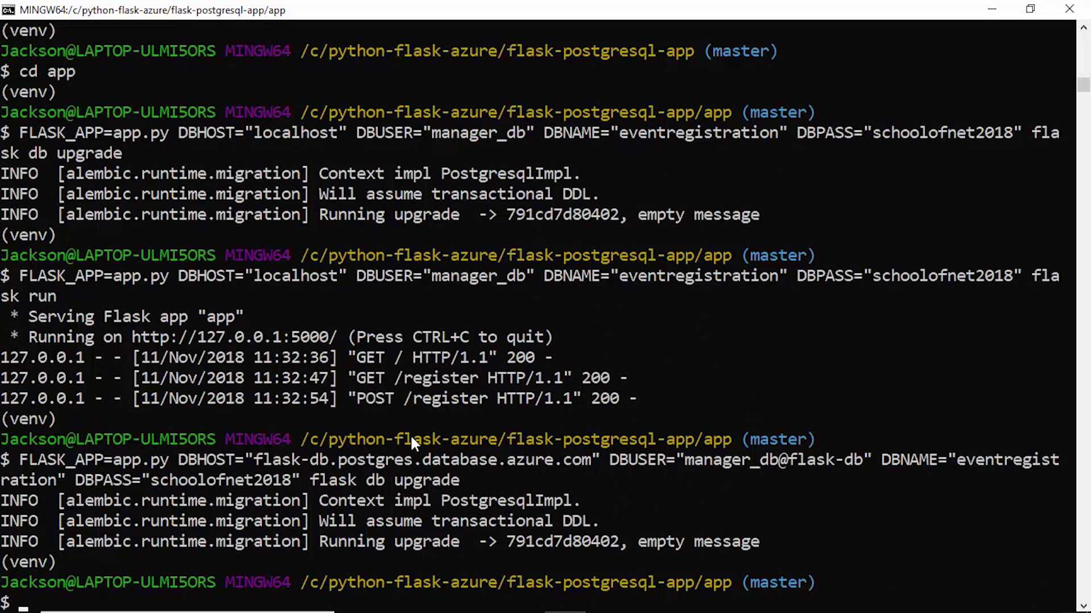
# Refresh the Databases list under the flask-db-azure server
pyautogui.click(400, 600)
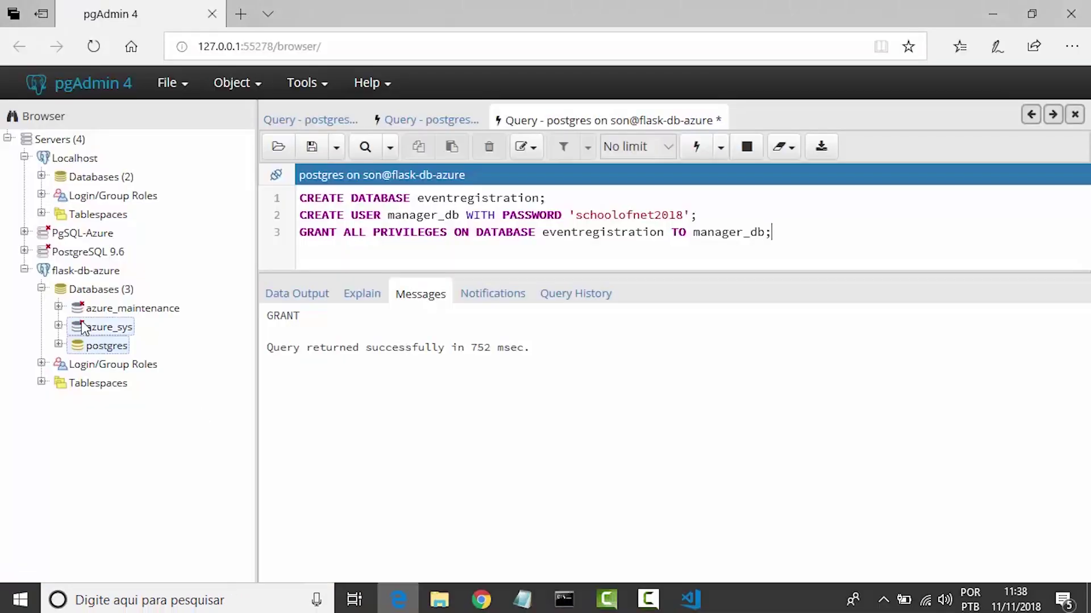
pyautogui.rightClick(110, 296)
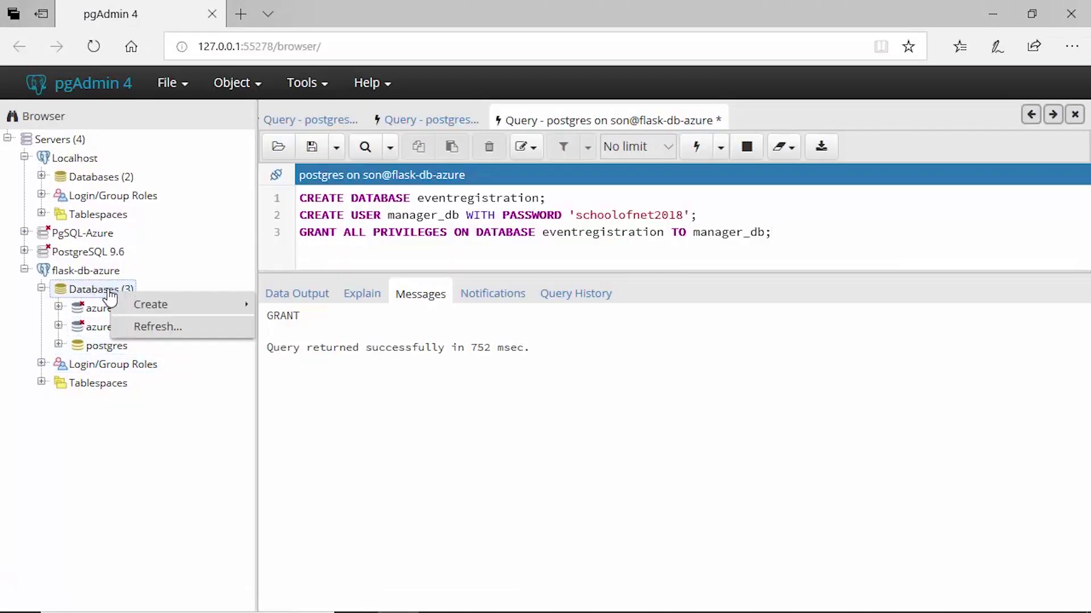
pyautogui.click(157, 326)
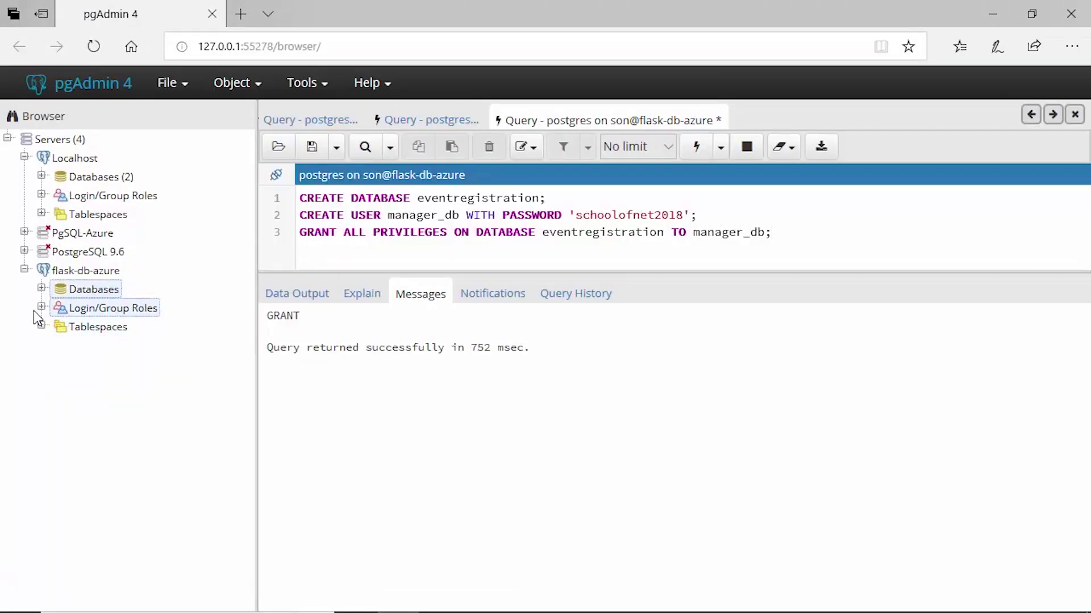
pyautogui.click(42, 289)
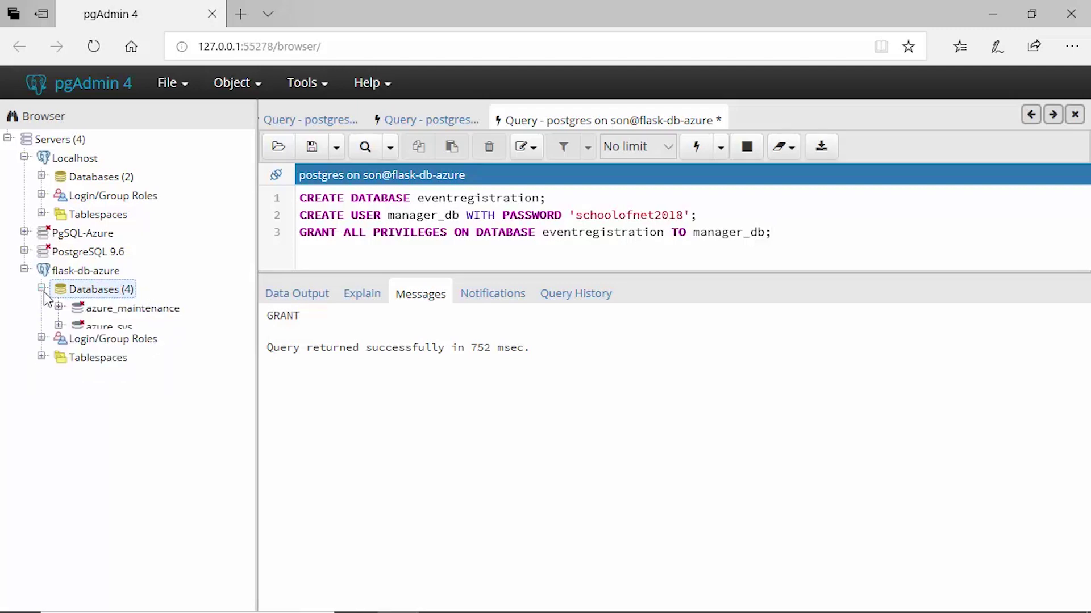
# Expand eventregistration > Schemas > public > Tables to show alembic_version and guests
pyautogui.click(62, 346)
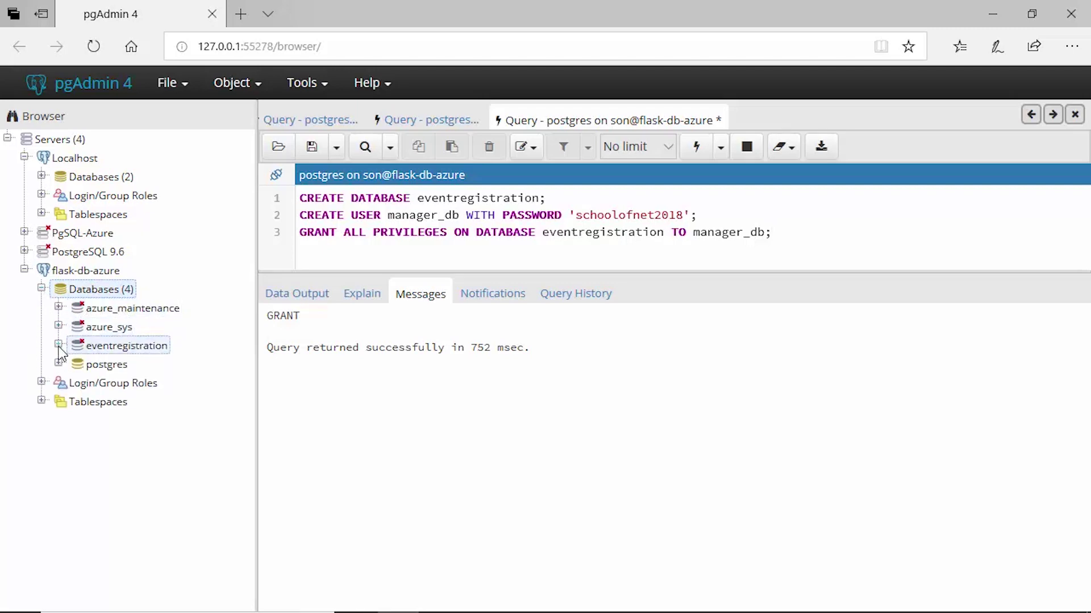
pyautogui.click(108, 348)
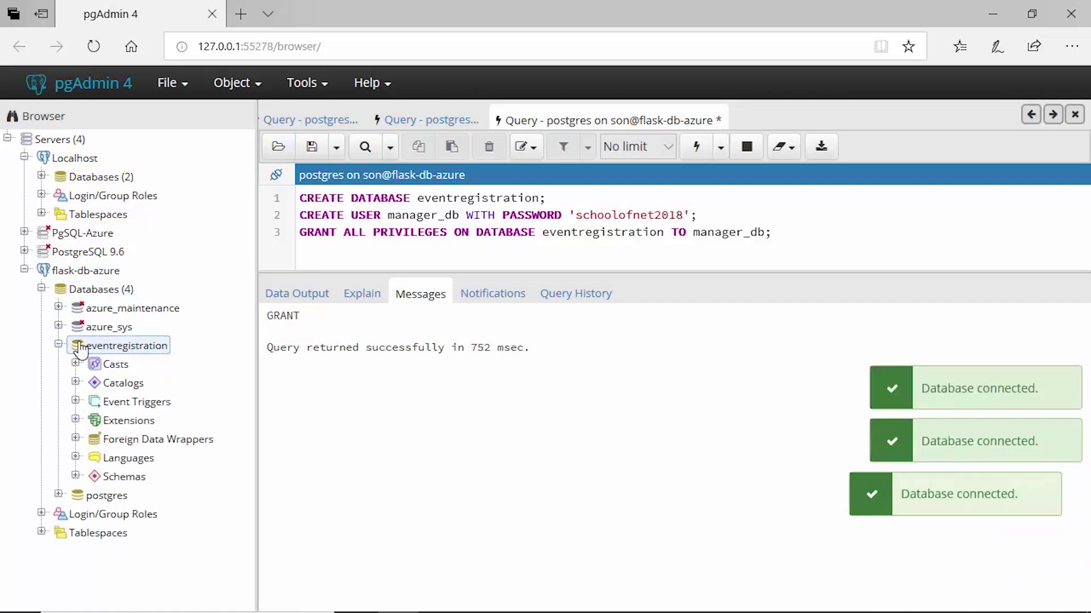
pyautogui.click(77, 479)
pyautogui.click(76, 476)
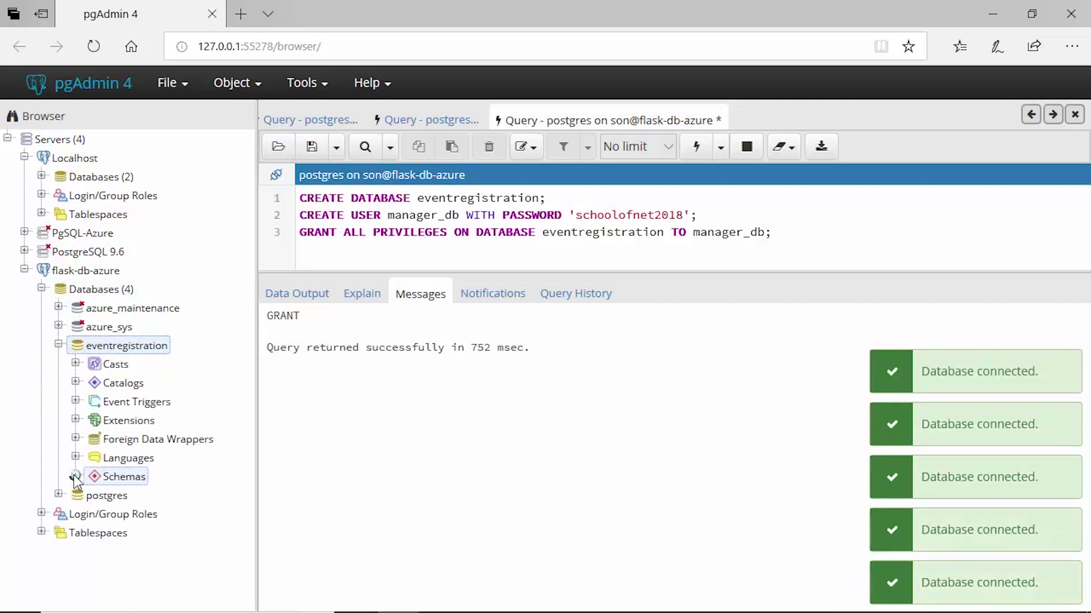
pyautogui.click(92, 494)
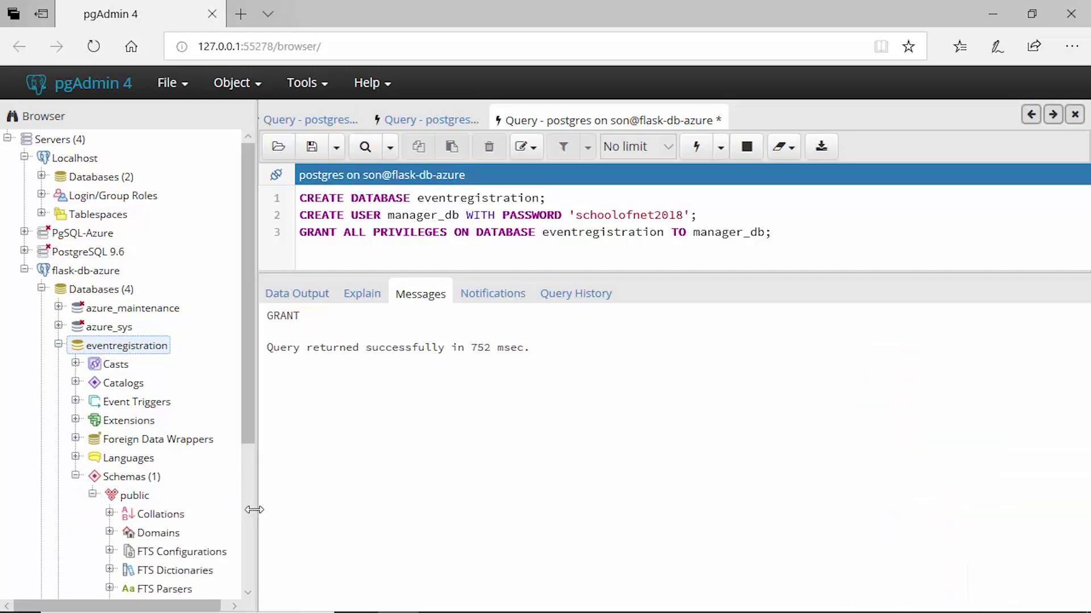
pyautogui.scroll(-5, 248, 519)
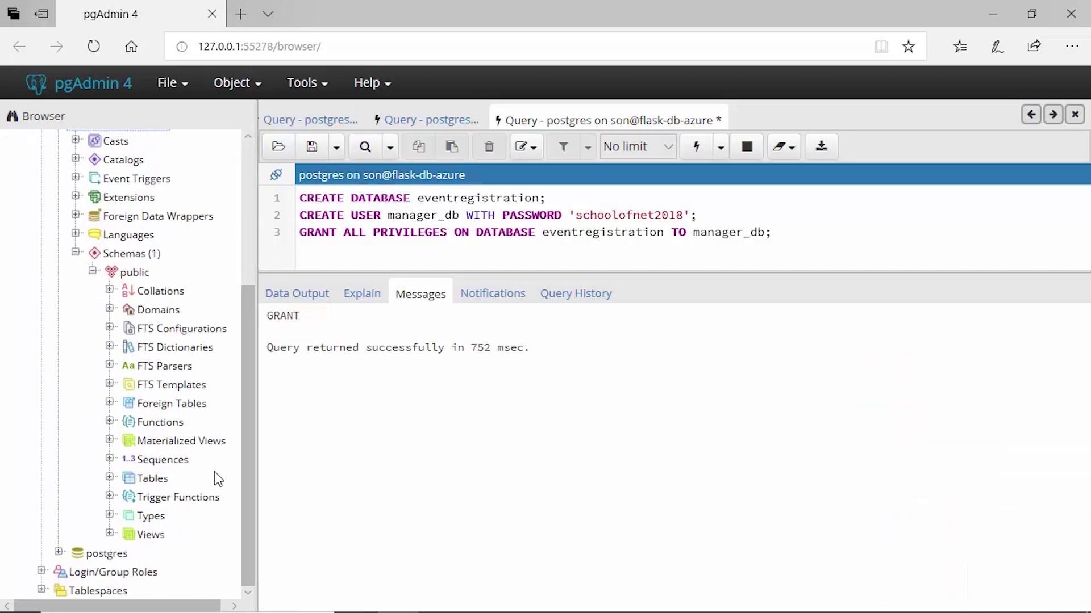
pyautogui.click(110, 478)
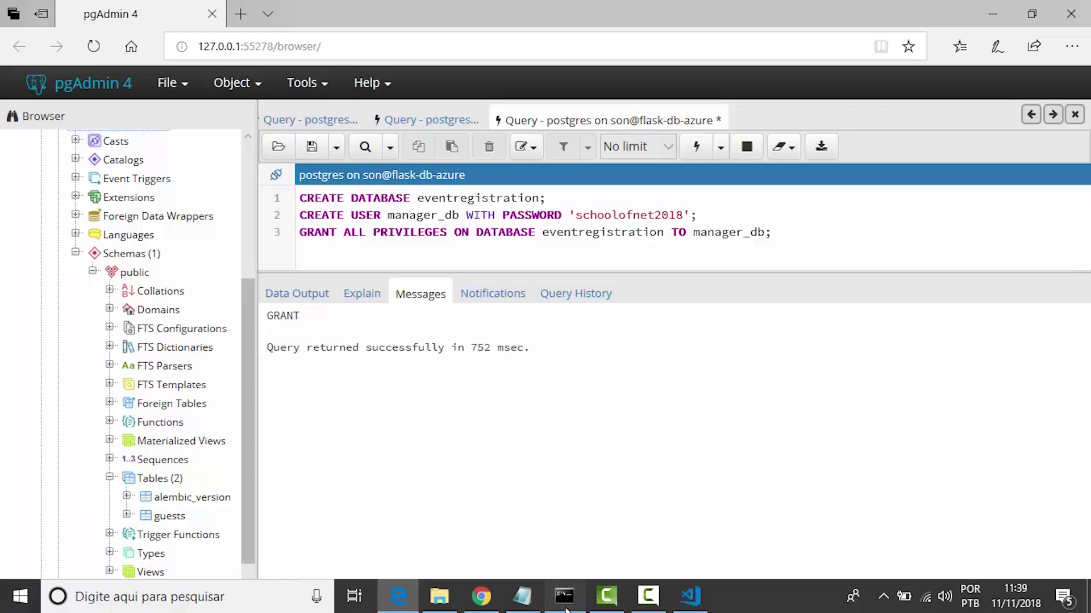
pyautogui.click(564, 597)
# Change the recalled Azure command from 'db upgrade' to 'run' to serve the app on port 5000
pyautogui.press('Up')
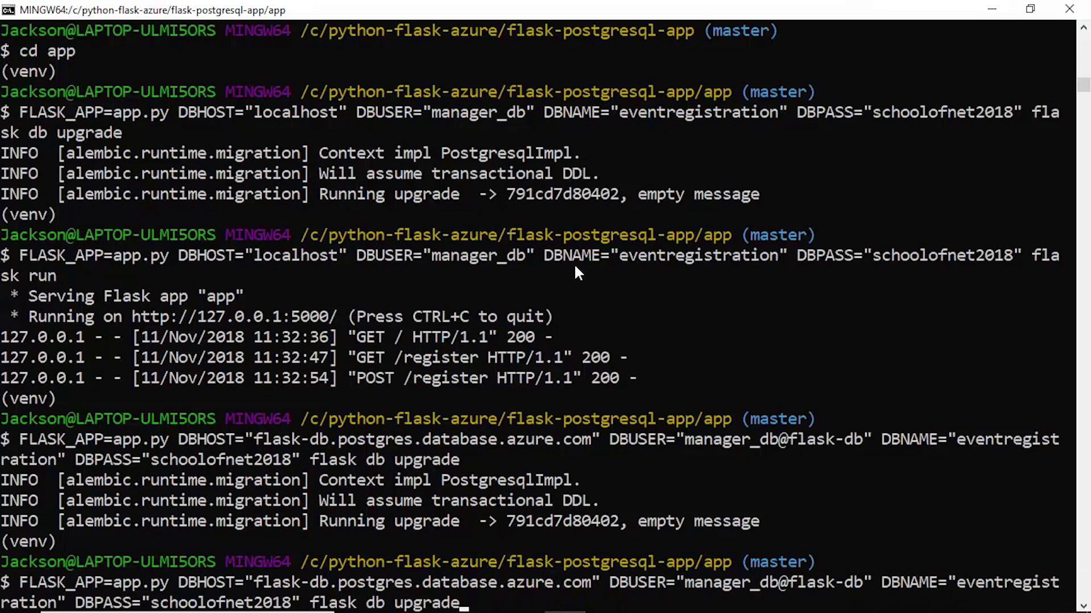
pyautogui.press('BackSpace')
pyautogui.press('BackSpace')
pyautogui.press('BackSpace')
pyautogui.press('BackSpace')
pyautogui.press('BackSpace')
pyautogui.press('BackSpace')
pyautogui.press('BackSpace')
pyautogui.press('BackSpace')
pyautogui.press('BackSpace')
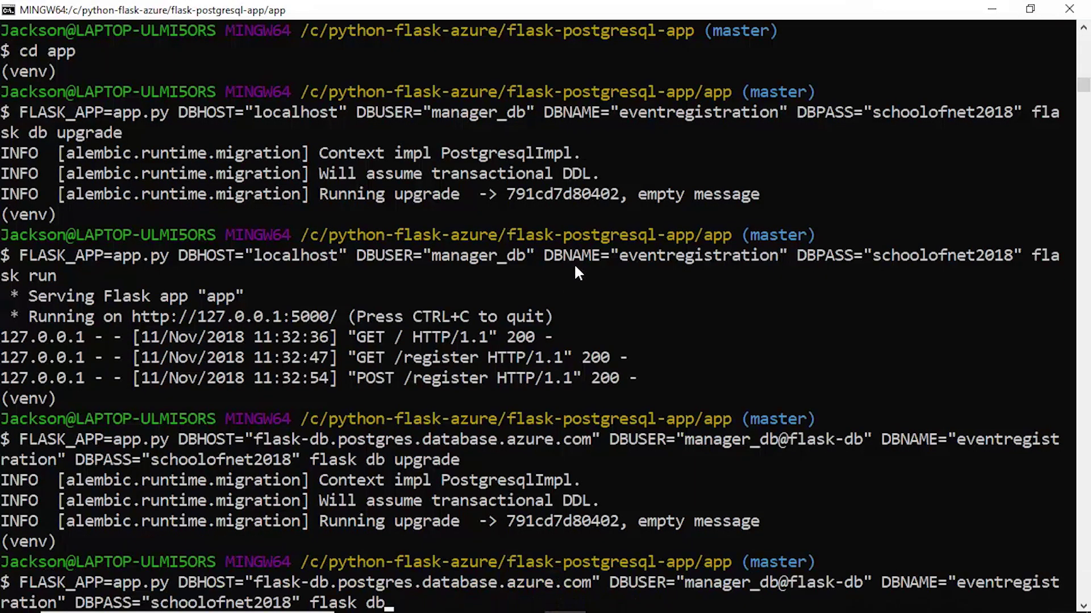
pyautogui.press('BackSpace')
pyautogui.write('run')
pyautogui.press('Return')
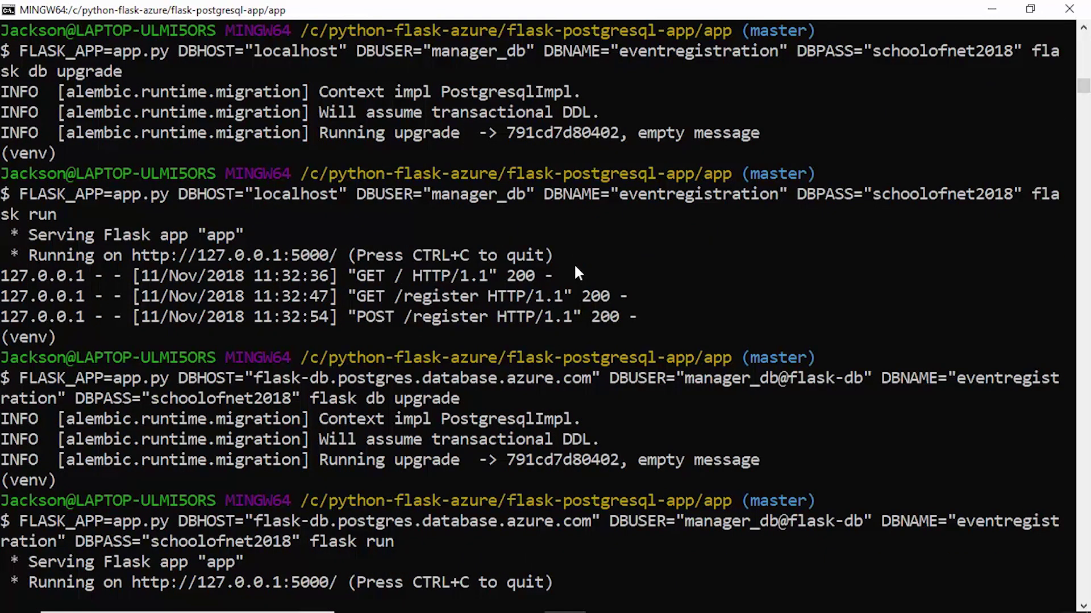
pyautogui.click(491, 599)
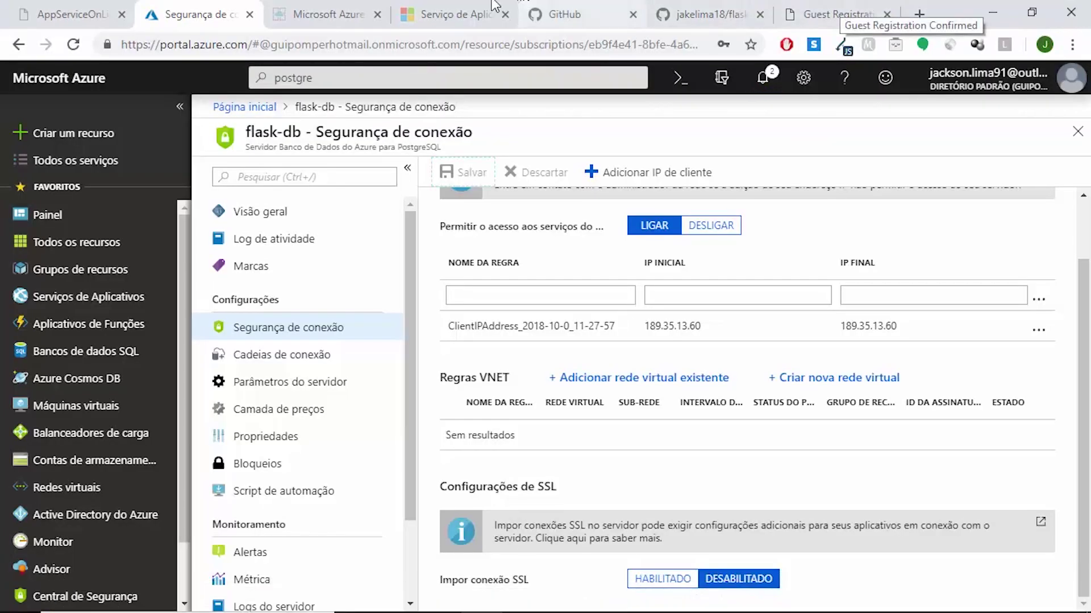
# Reload the Guest Registration form at 127.0.0.1:5000/register, then show the AppServiceOnLinux diagram
pyautogui.click(839, 2)
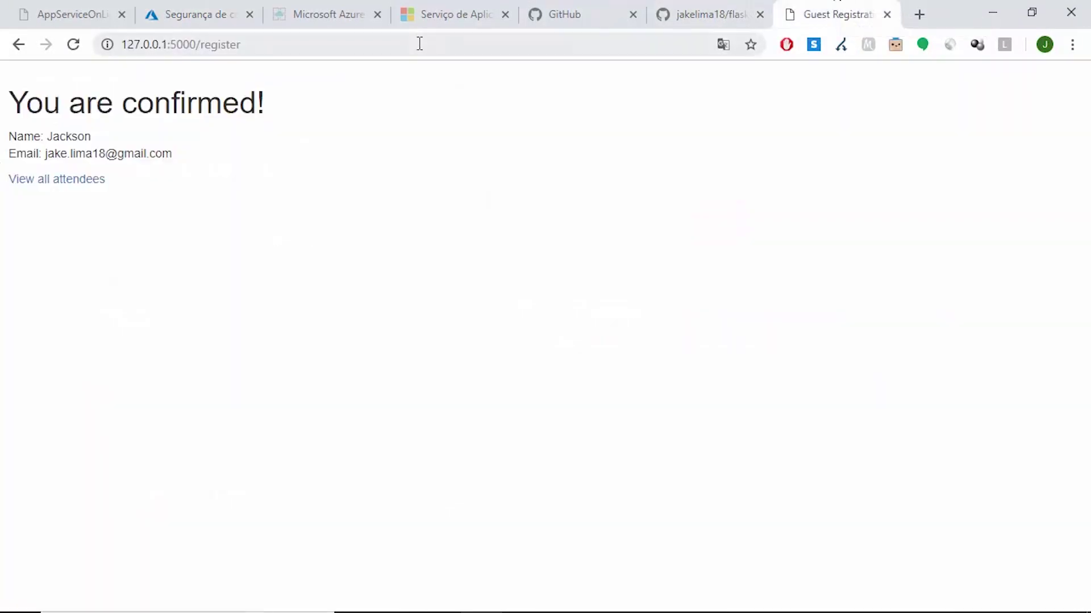
pyautogui.click(459, 42)
pyautogui.press('Return')
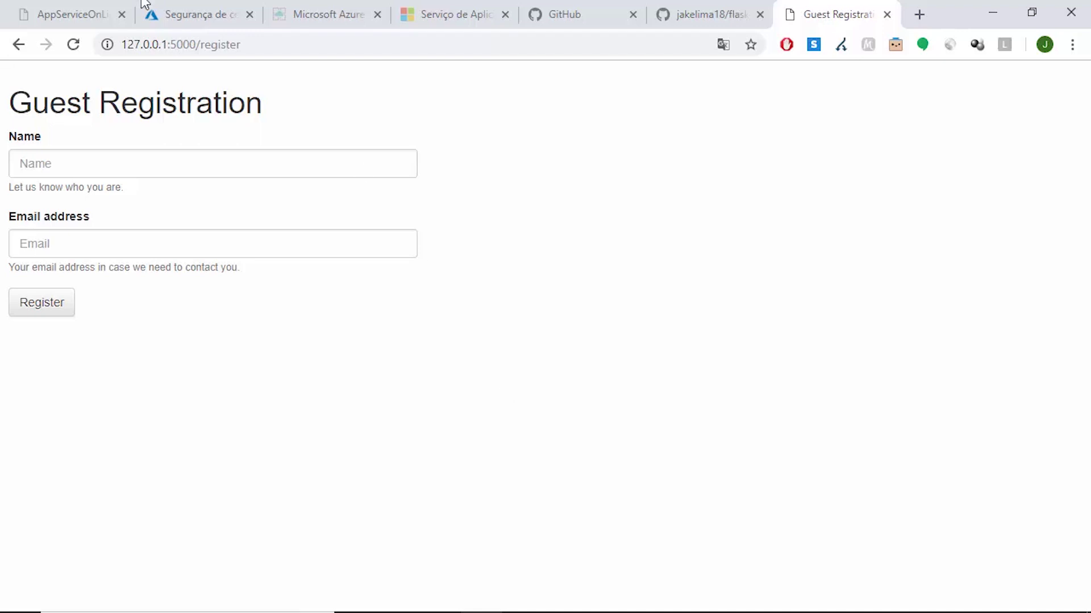
pyautogui.click(97, 11)
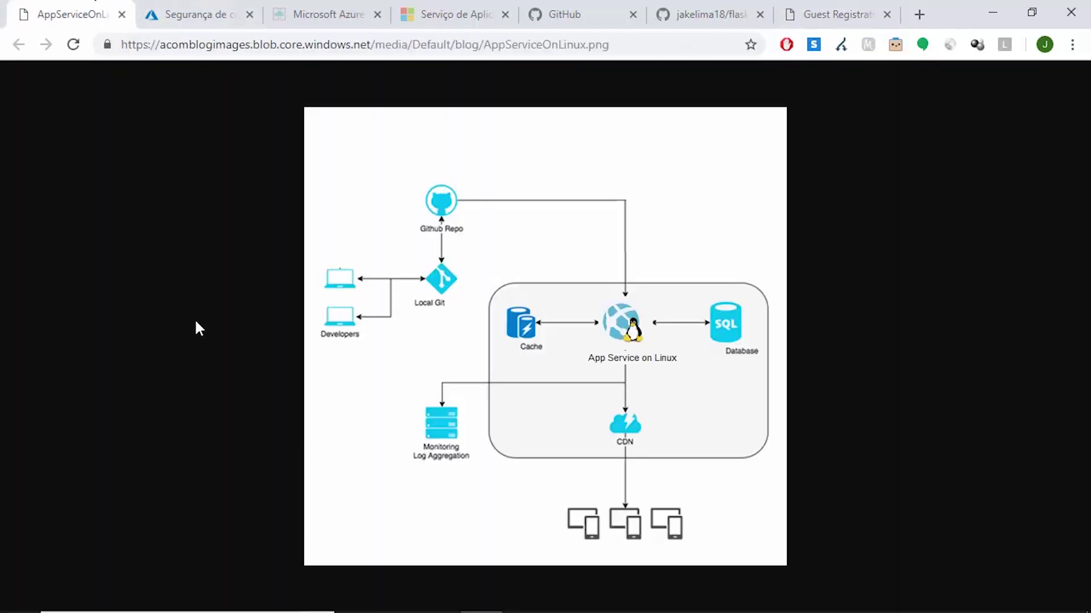